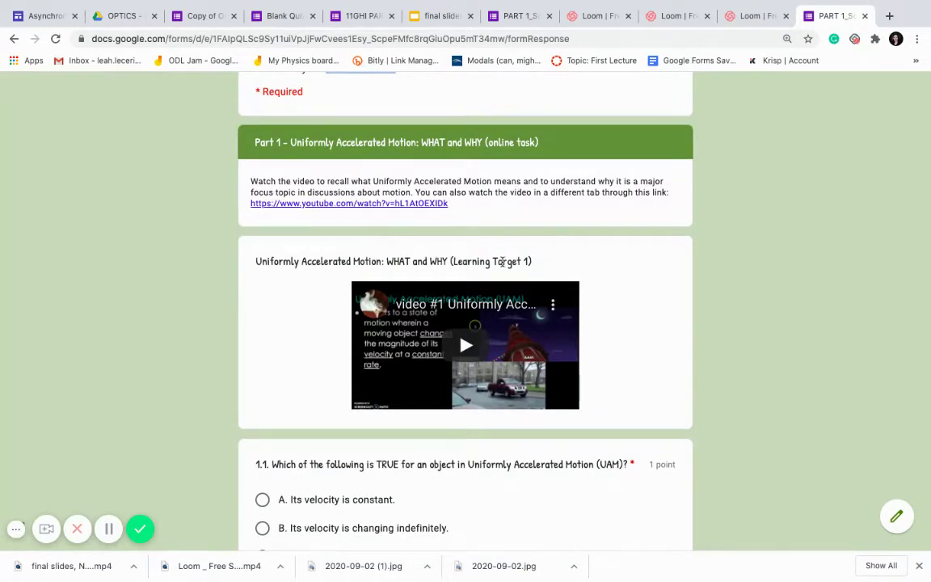
- Scroll through the Part 1 questions and choose table B for question 1.2
left_click_drag(456, 260, 531, 261)
scroll(476, 275, "down", 2)
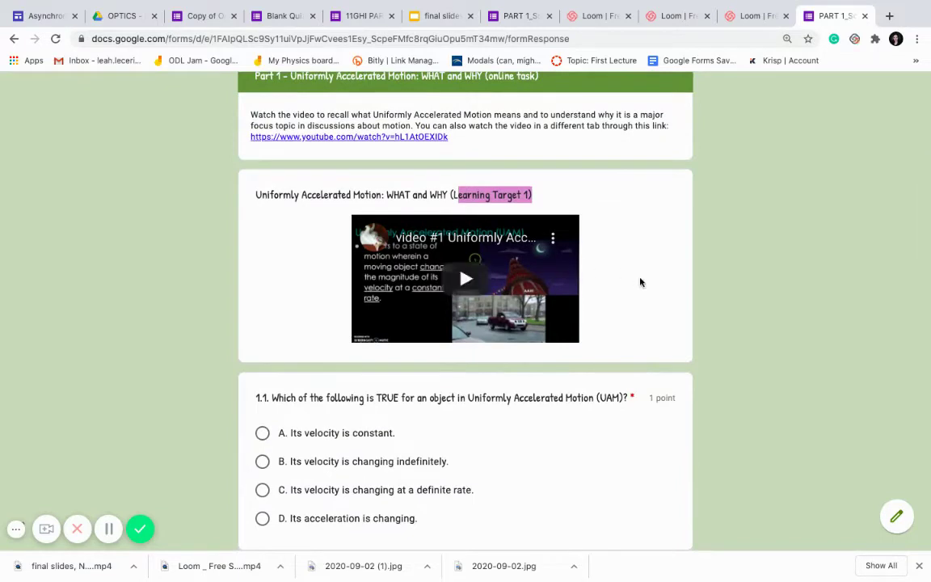
scroll(582, 402, "down", 2)
scroll(574, 370, "down", 1)
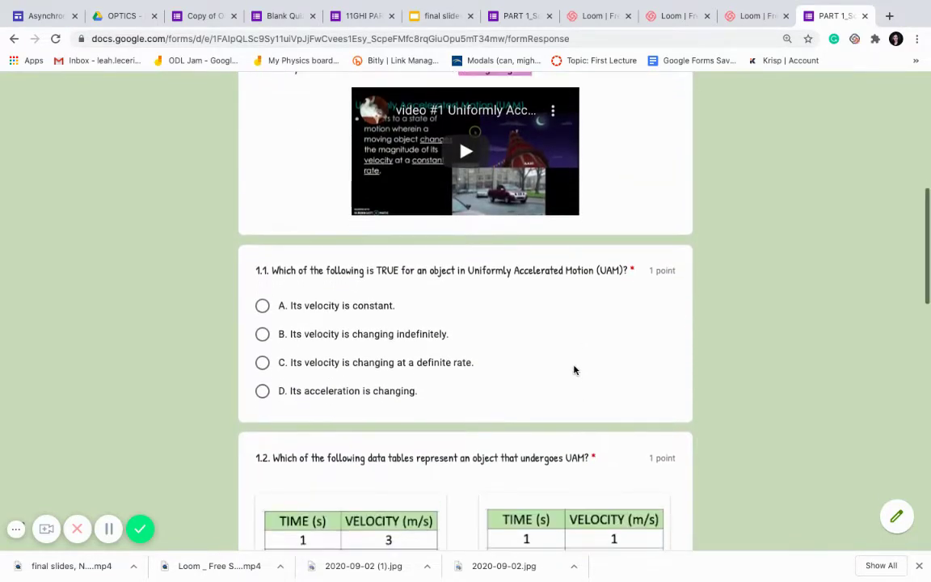
scroll(439, 358, "down", 5)
scroll(438, 359, "down", 7)
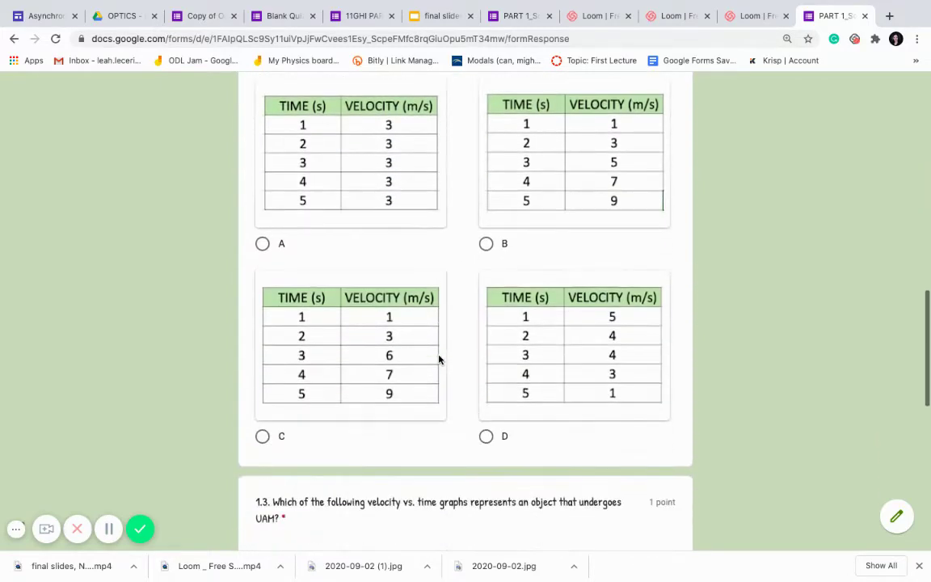
scroll(439, 359, "up", 2)
scroll(439, 358, "up", 11)
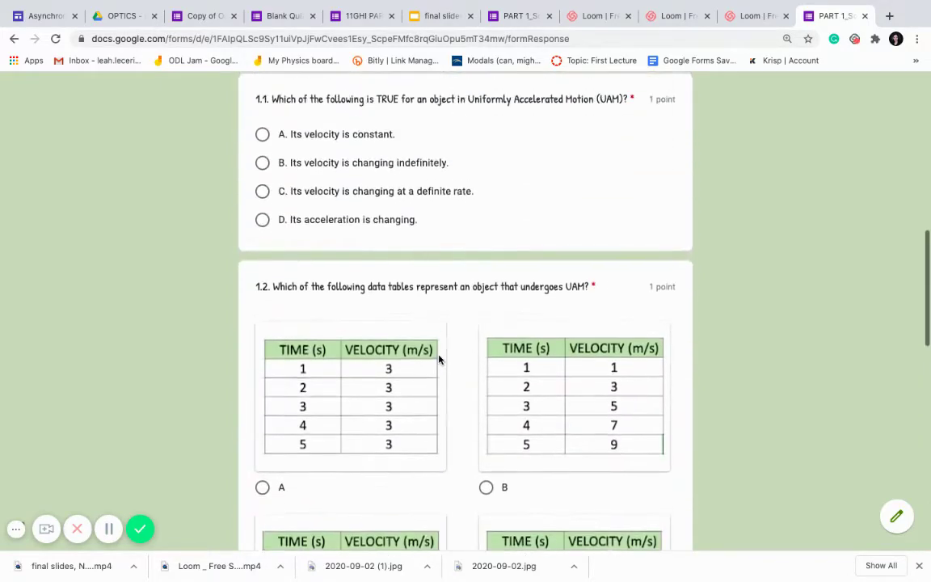
scroll(439, 358, "down", 1)
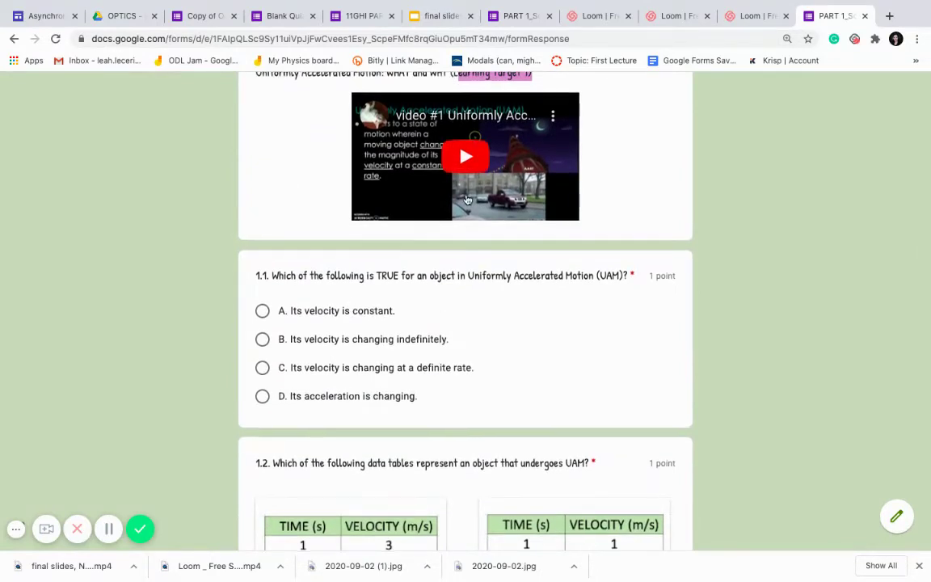
scroll(467, 199, "up", 3)
scroll(453, 311, "down", 5)
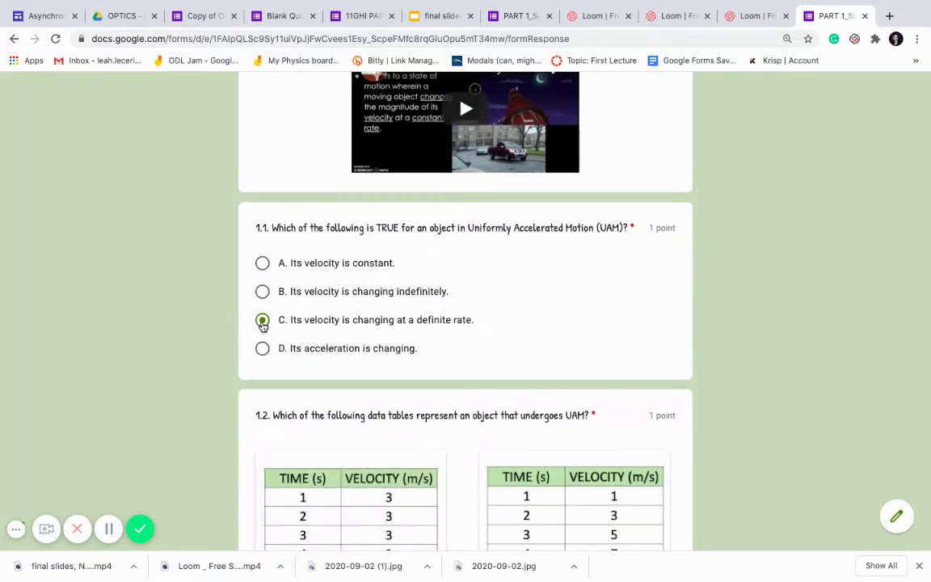
scroll(396, 351, "down", 10)
scroll(396, 350, "up", 3)
scroll(397, 351, "down", 3)
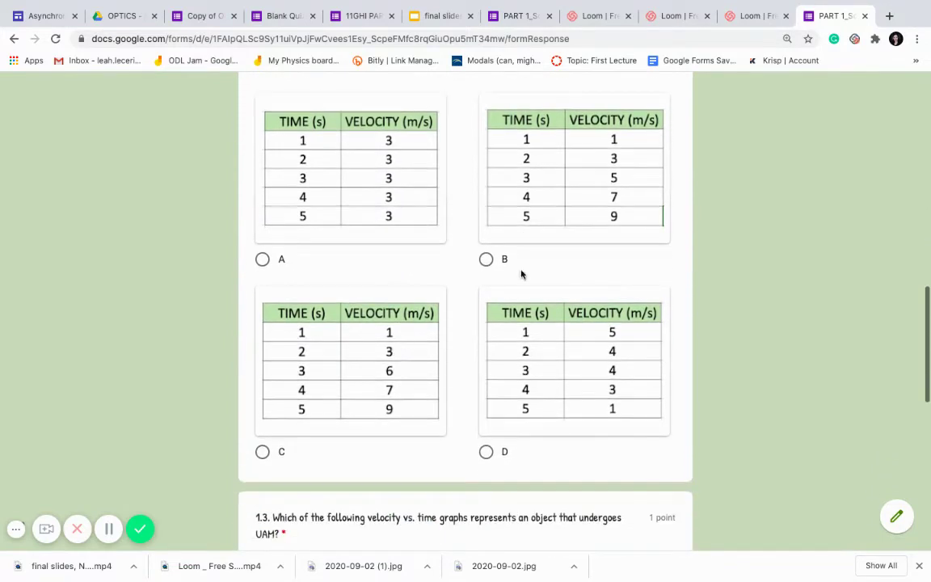
left_click(486, 259)
- Choose graph A as the answer to question 1.3
scroll(509, 374, "down", 1)
scroll(510, 374, "down", 1)
scroll(510, 375, "up", 4)
scroll(509, 374, "down", 6)
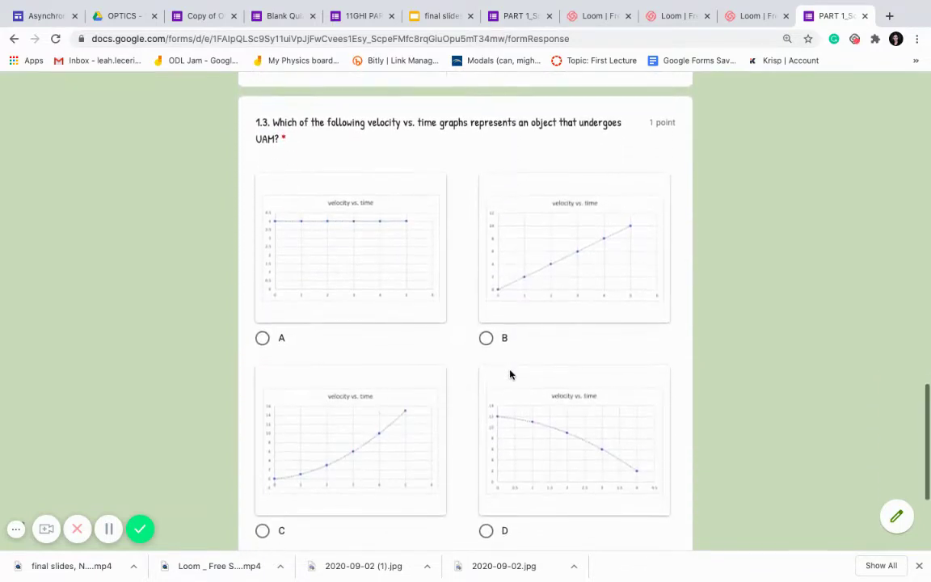
scroll(510, 374, "down", 1)
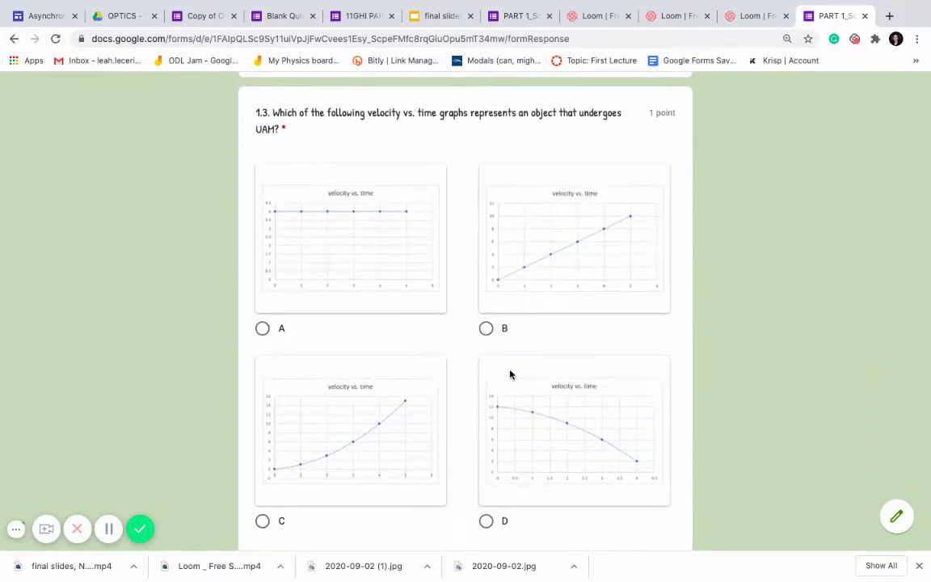
left_click(262, 328)
scroll(491, 367, "down", 3)
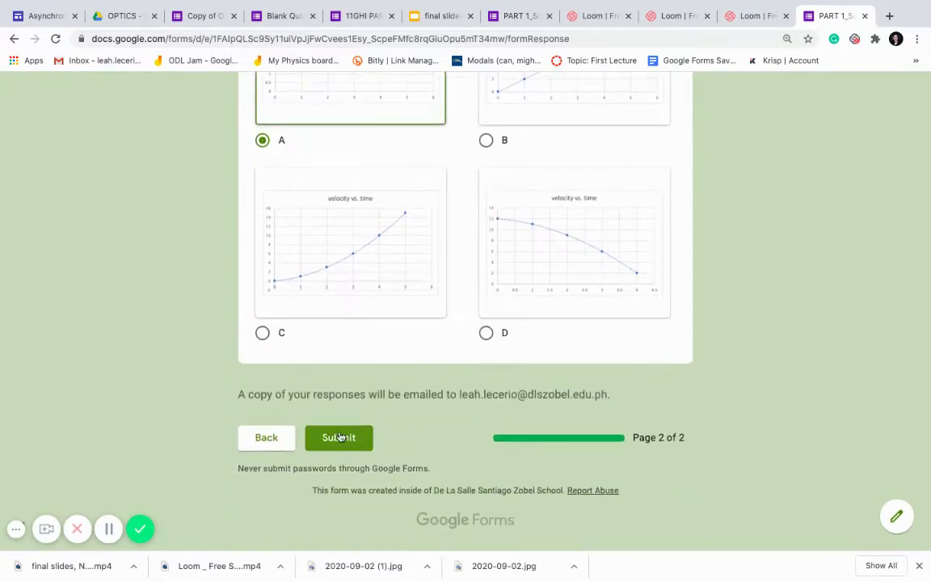
- Submit Part 1, then highlight the confirmation message and its note about checking email
left_click(339, 437)
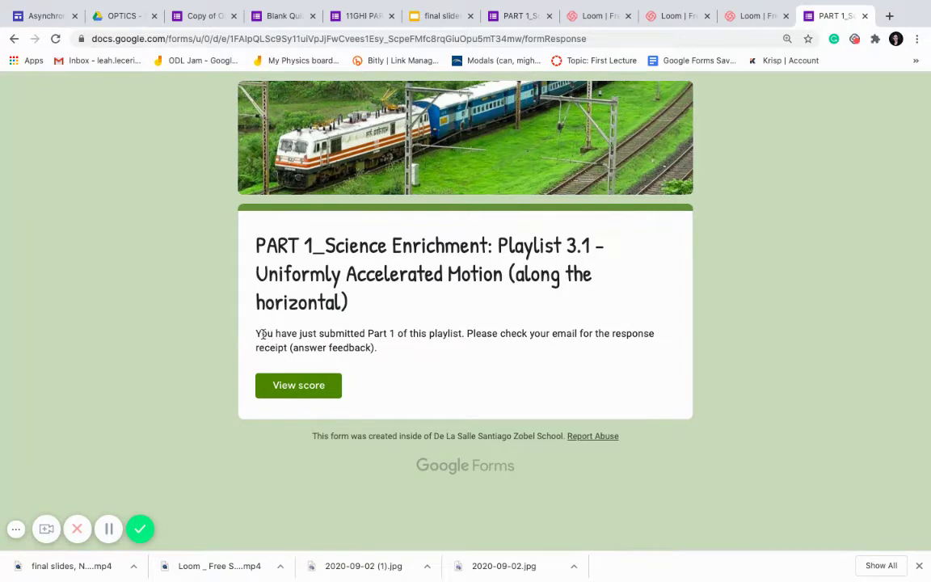
left_click_drag(256, 333, 398, 353)
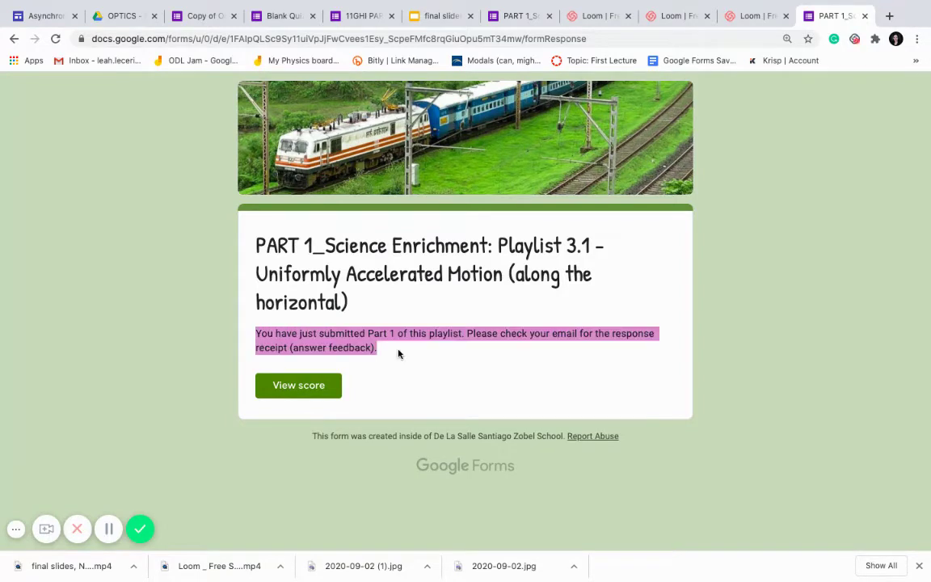
left_click(412, 351)
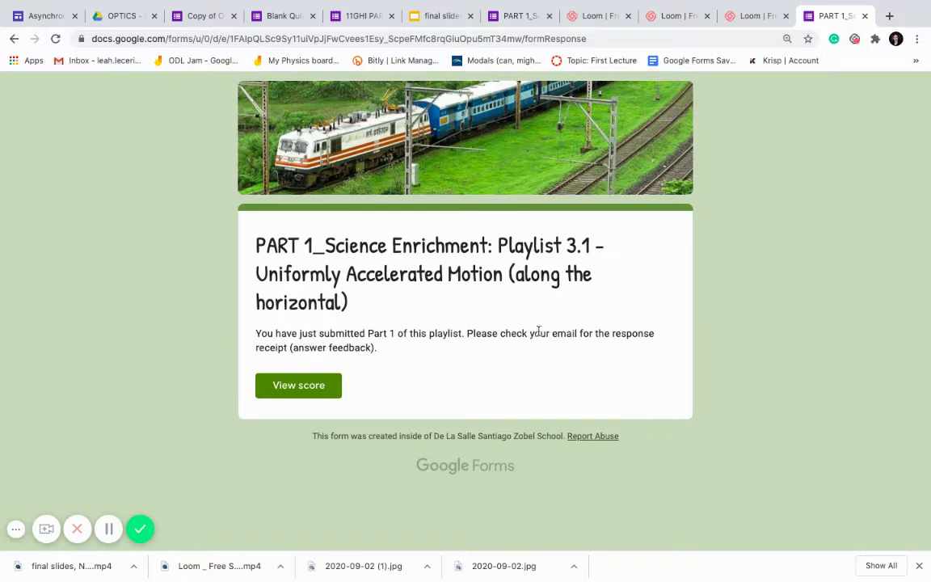
left_click_drag(512, 333, 665, 343)
left_click(635, 338)
left_click(665, 343)
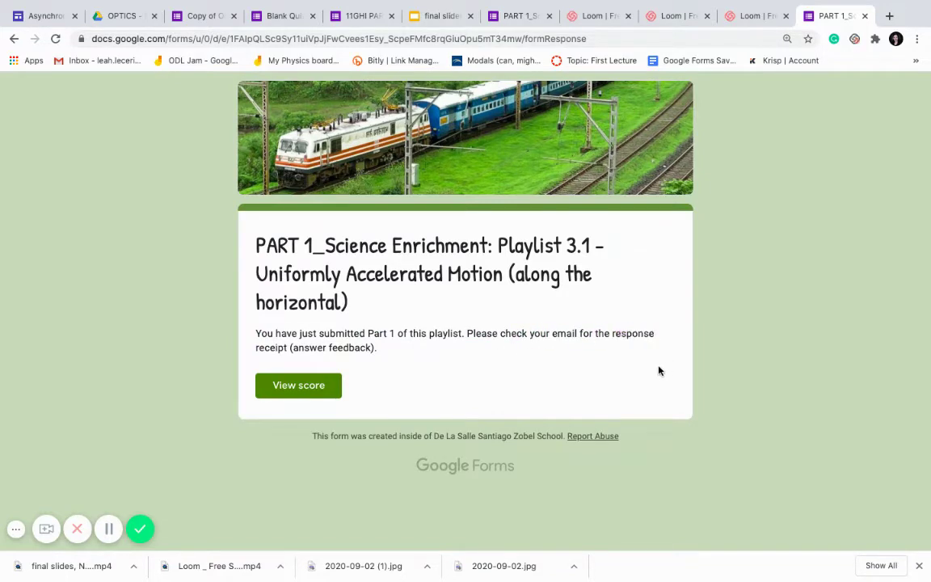
- Point out the answer-feedback receipt in the message and view the response's score
left_click_drag(260, 349, 394, 357)
left_click(394, 357)
left_click(292, 386)
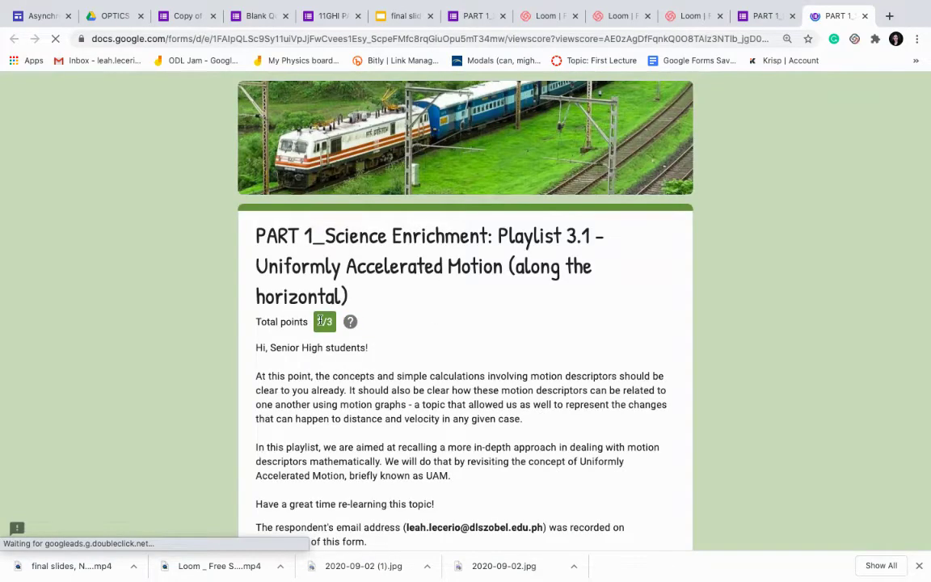
scroll(505, 337, "down", 1)
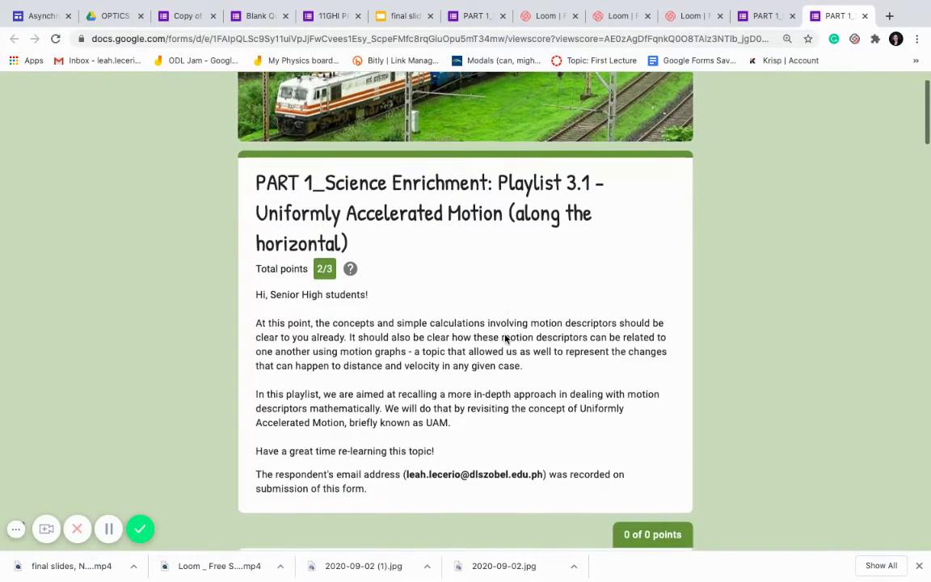
scroll(505, 336, "down", 1)
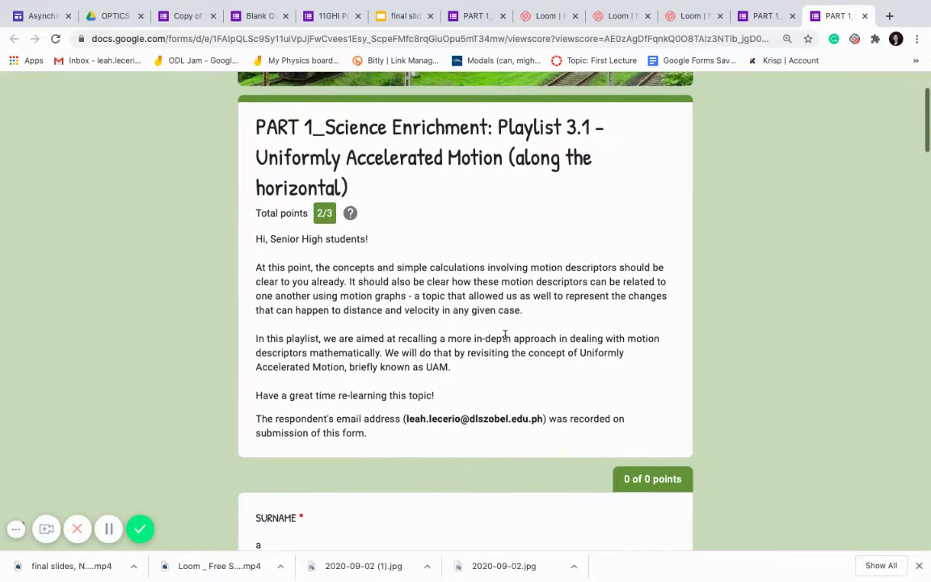
scroll(505, 335, "down", 5)
scroll(505, 338, "down", 6)
scroll(505, 335, "down", 5)
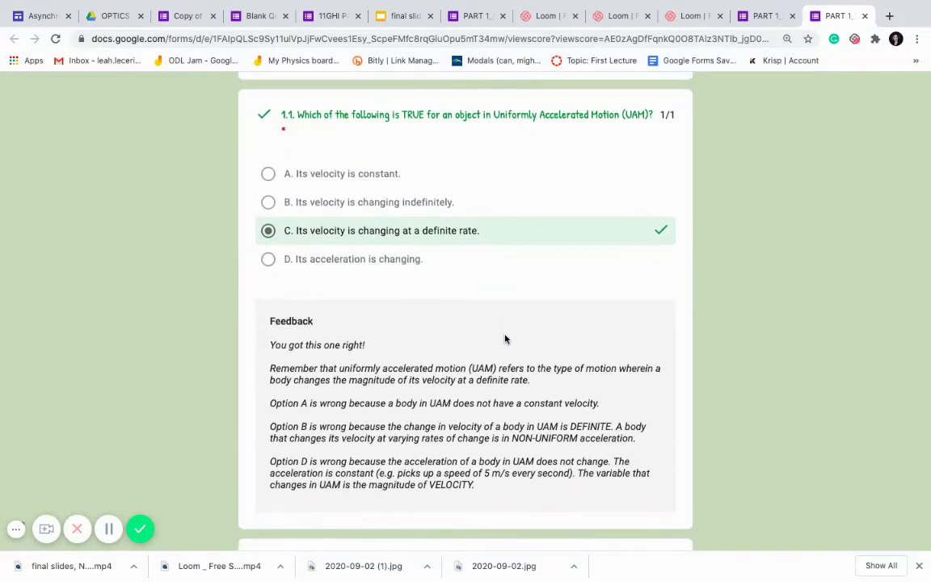
scroll(476, 312, "up", 1)
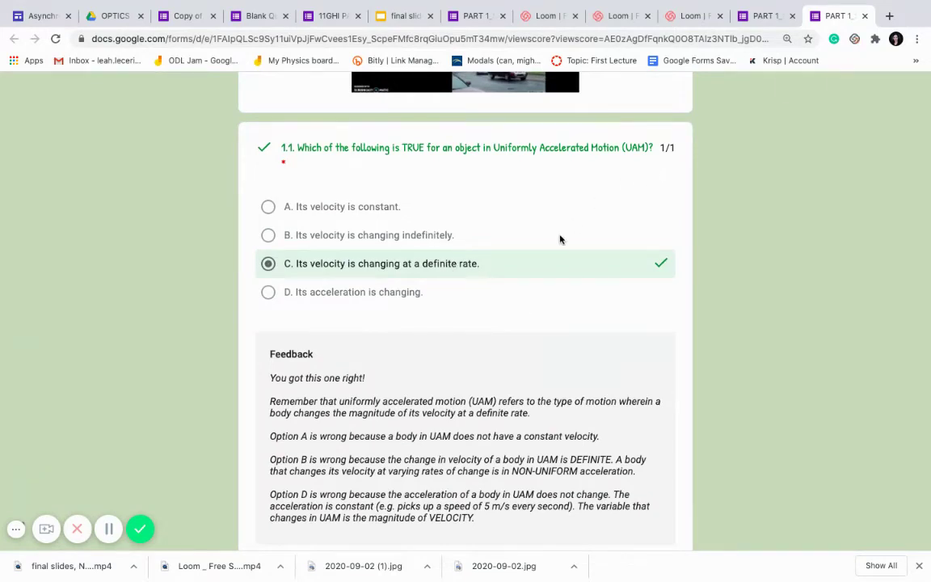
scroll(559, 239, "down", 2)
left_click_drag(273, 297, 506, 428)
left_click(453, 384)
scroll(453, 383, "down", 1)
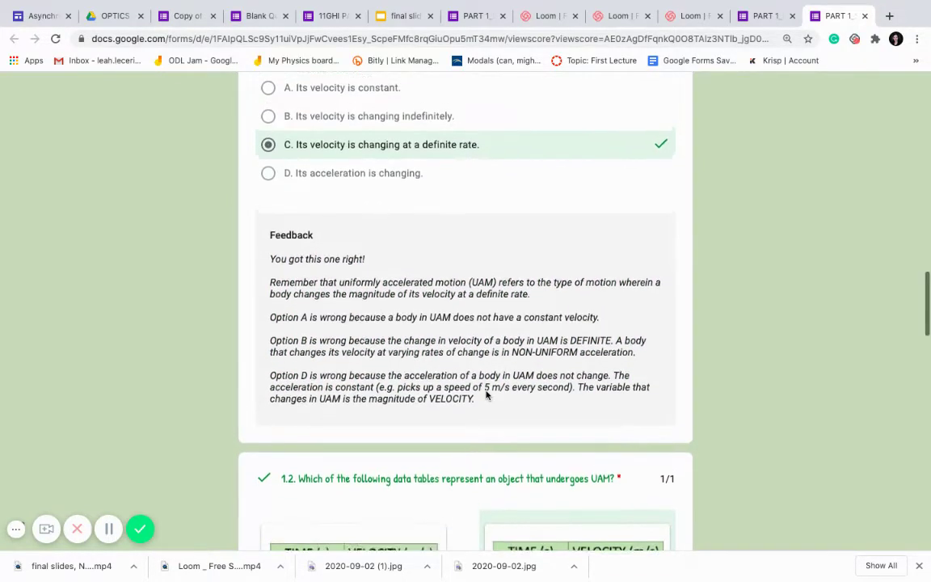
scroll(486, 390, "up", 1)
left_click_drag(273, 331, 588, 353)
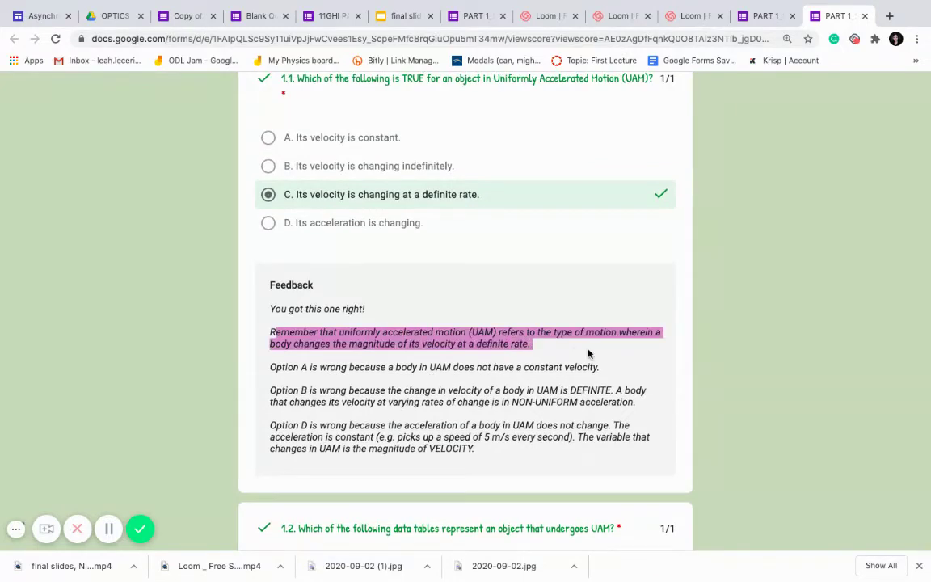
left_click(588, 353)
scroll(588, 353, "up", 1)
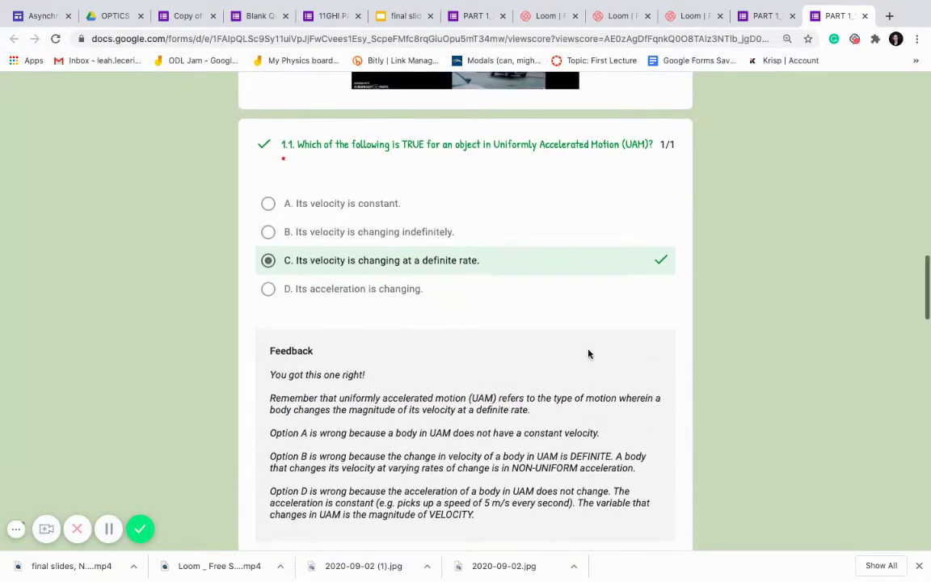
scroll(588, 353, "down", 1)
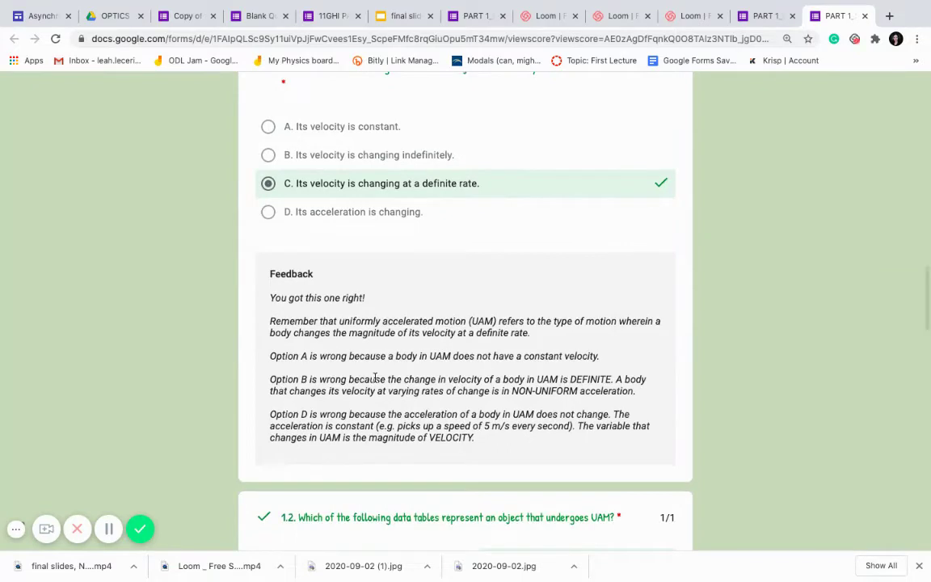
scroll(426, 181, "up", 1)
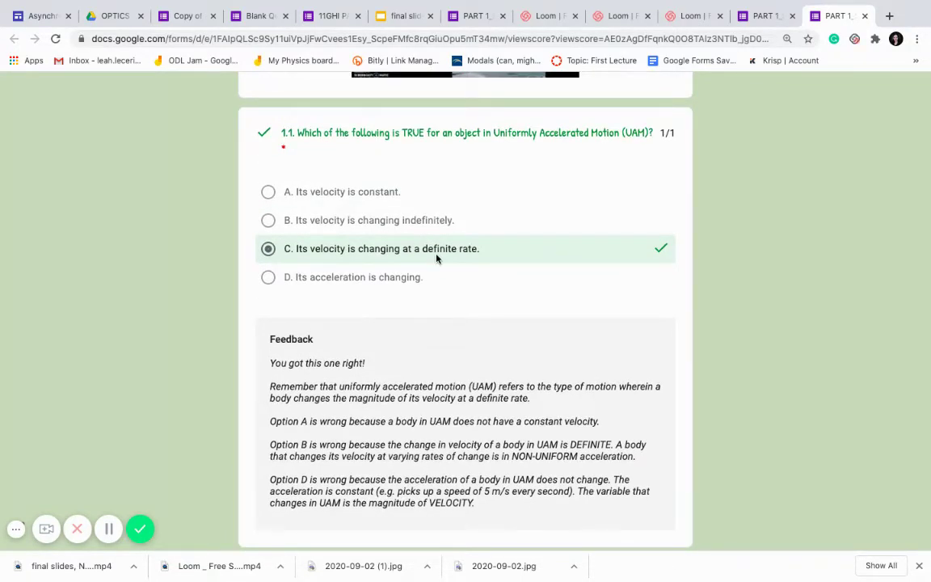
scroll(436, 257, "down", 1)
scroll(437, 258, "up", 1)
scroll(436, 258, "up", 1)
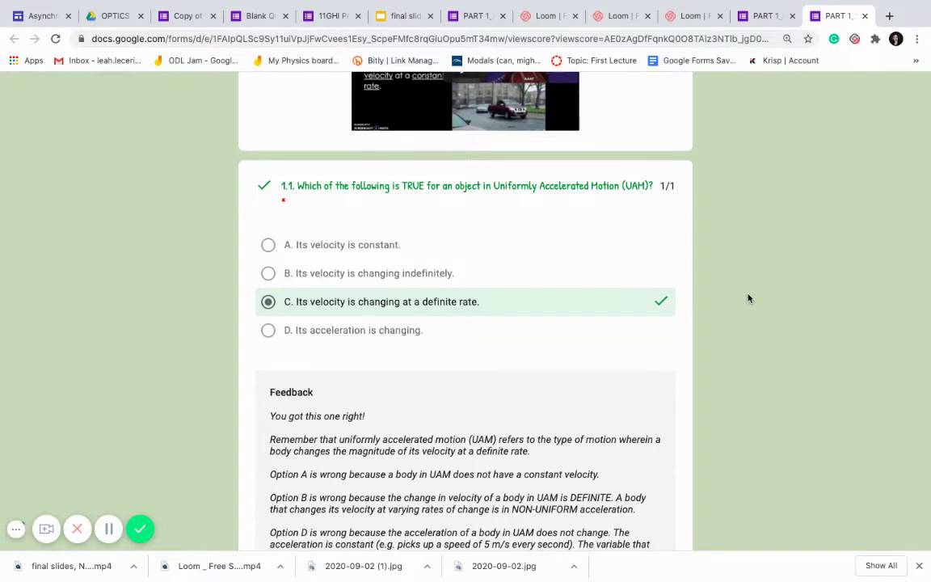
scroll(743, 298, "down", 2)
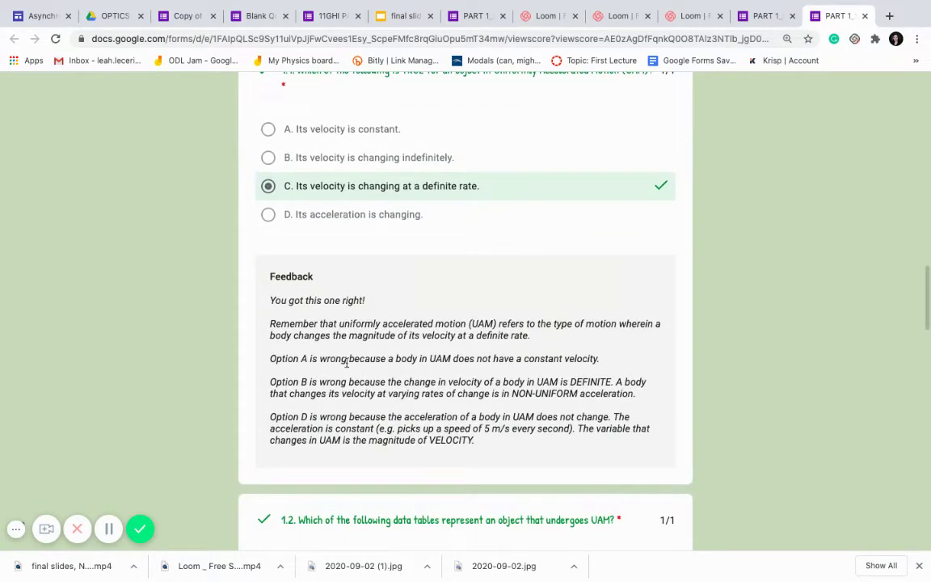
left_click_drag(270, 358, 614, 364)
left_click(530, 384)
scroll(530, 384, "down", 1)
scroll(534, 386, "up", 1)
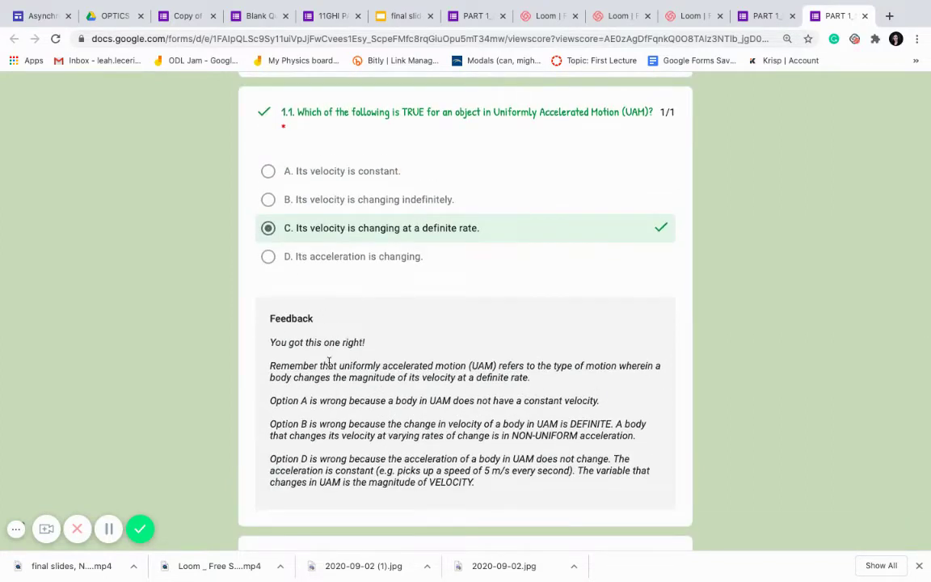
left_click_drag(311, 400, 495, 412)
left_click(604, 399)
scroll(607, 371, "down", 1)
scroll(485, 353, "down", 1)
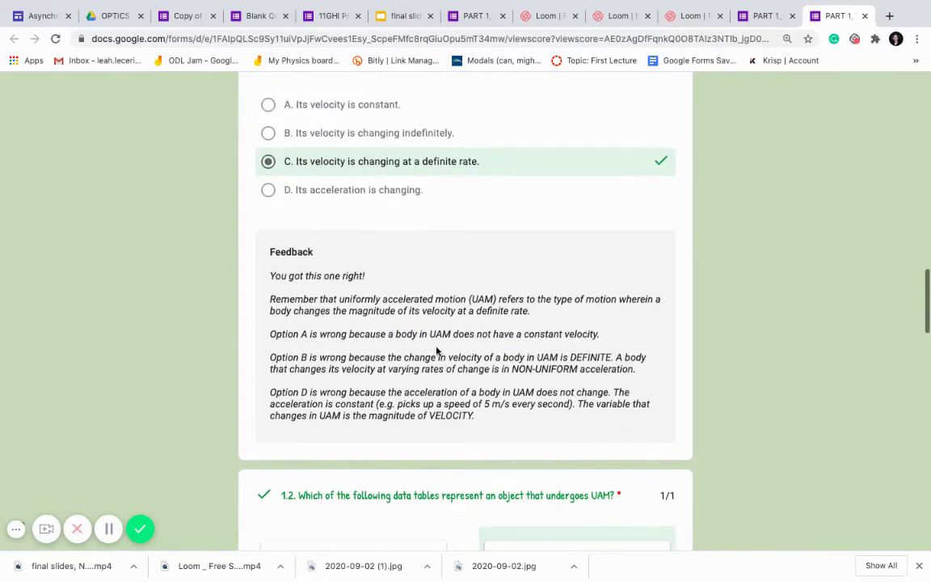
left_click_drag(496, 430, 243, 297)
left_click(357, 298)
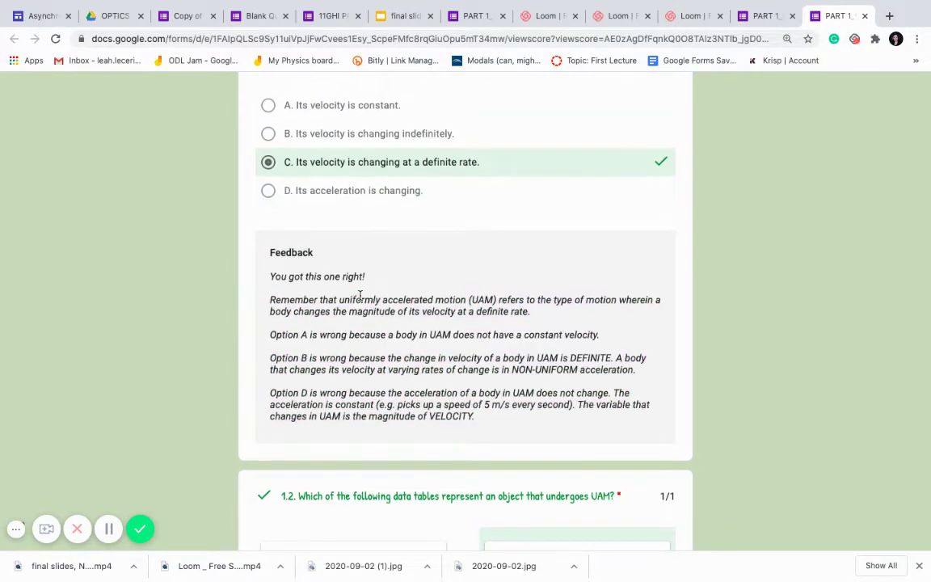
scroll(418, 297, "up", 2)
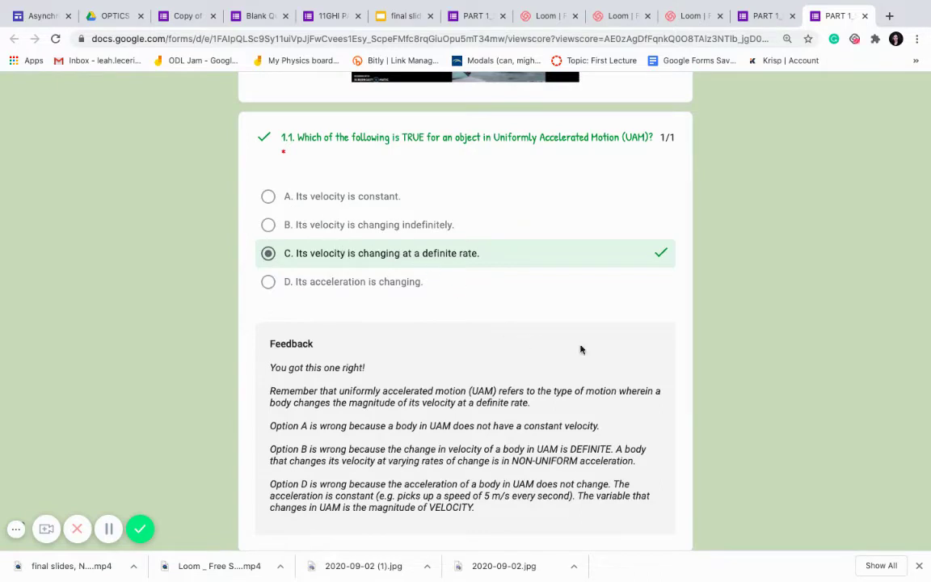
scroll(744, 398, "down", 1)
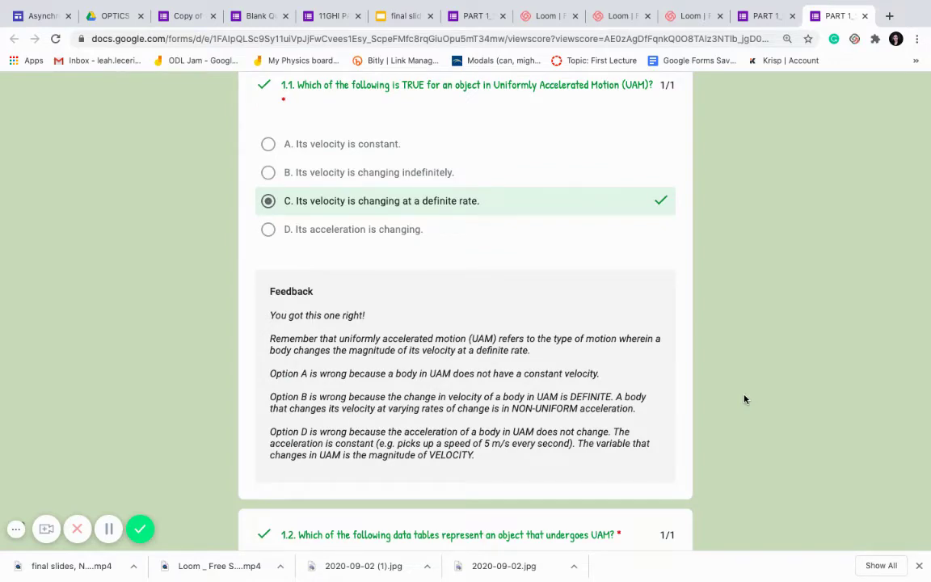
- Review question 1.2's feedback, highlighting the explanation from answer B to Option D
scroll(744, 398, "down", 5)
scroll(744, 398, "down", 7)
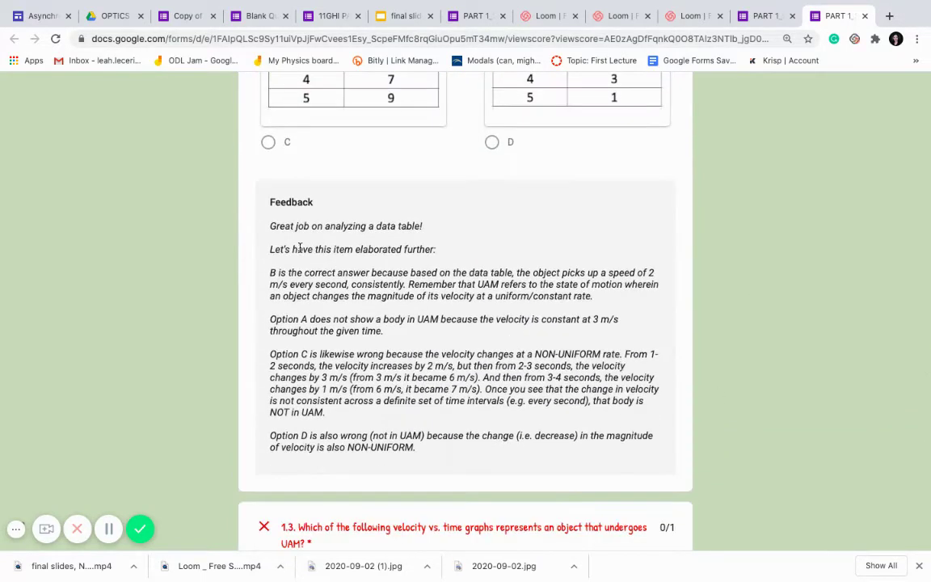
scroll(273, 211, "down", 1)
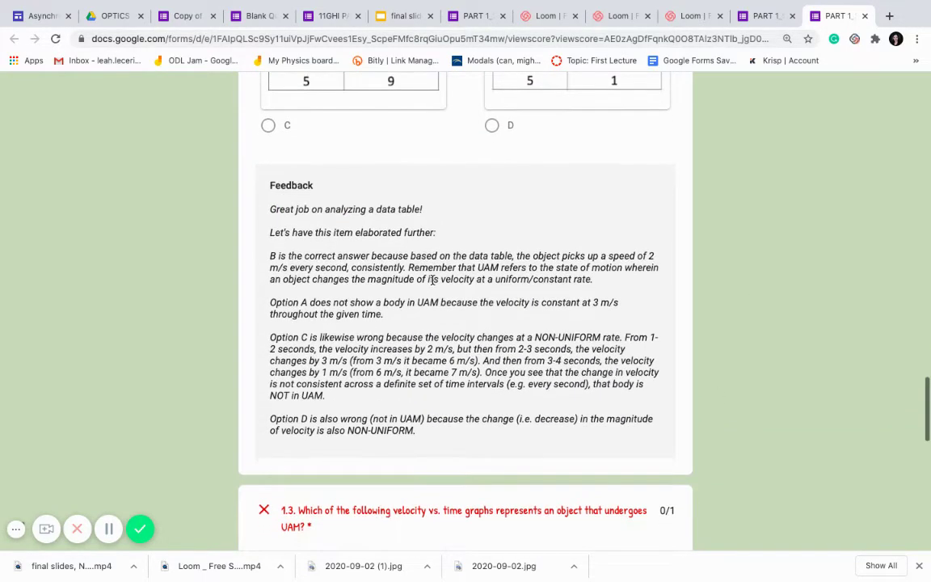
left_click_drag(274, 211, 422, 210)
left_click(440, 245)
scroll(424, 272, "down", 1)
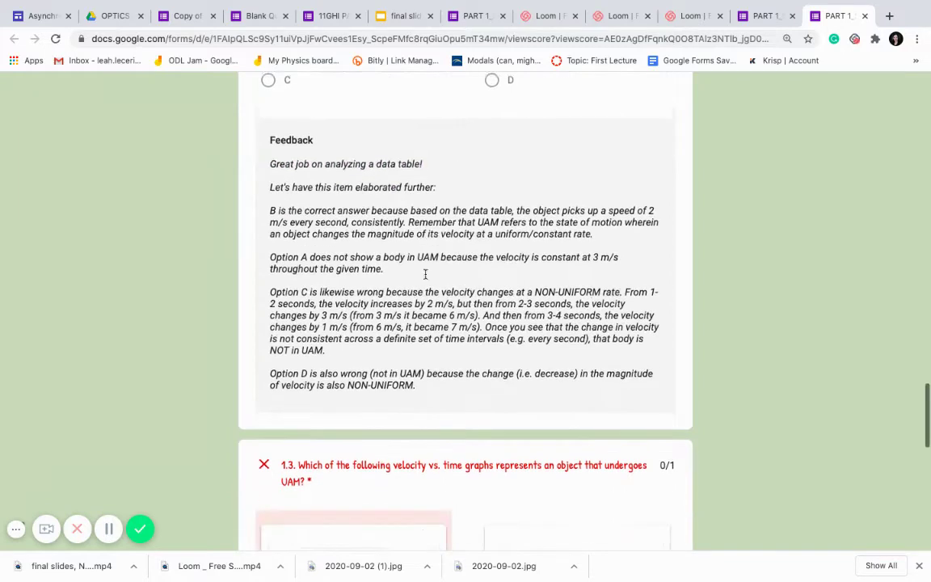
left_click_drag(416, 374, 495, 353)
left_click(303, 241)
scroll(355, 241, "down", 1)
scroll(355, 241, "down", 1)
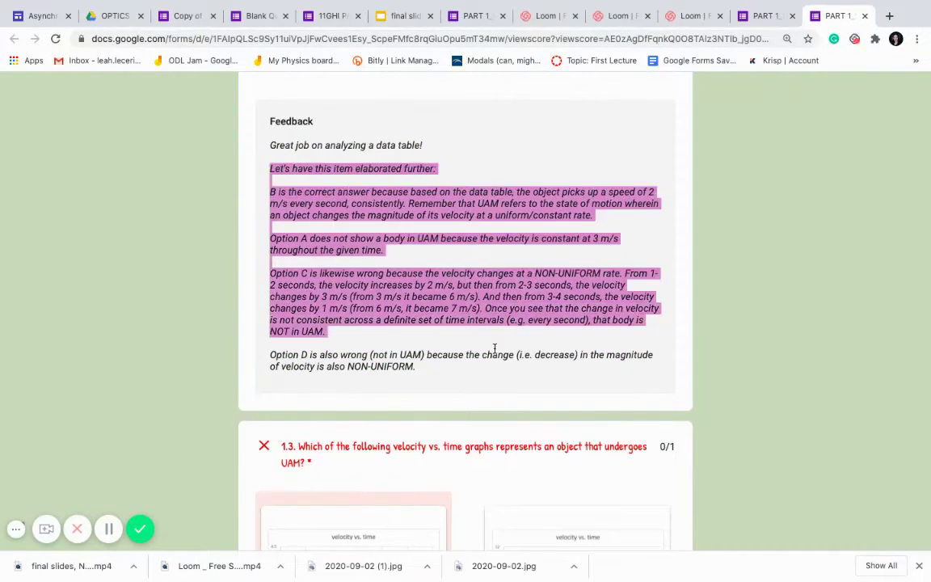
left_click(516, 350)
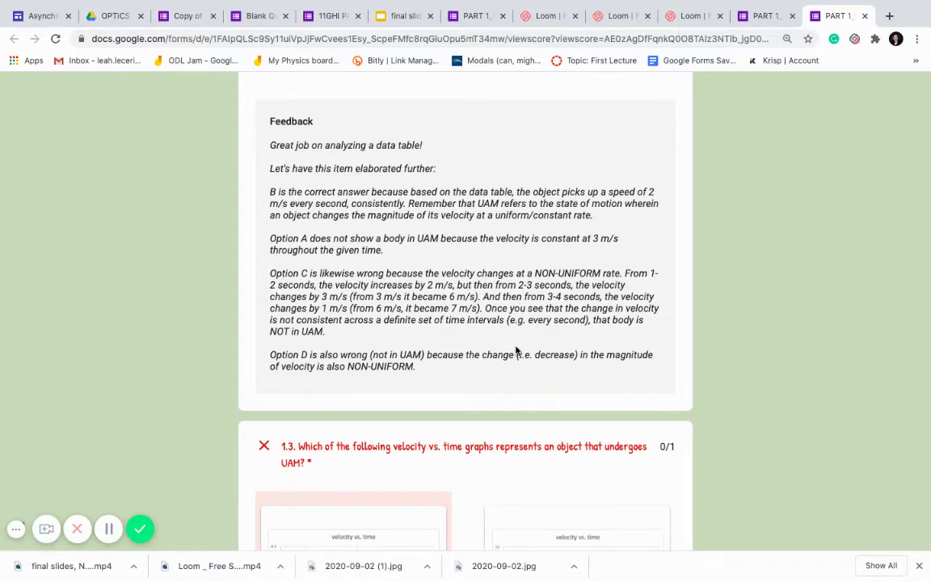
- Highlight the full feedback for question 1.3, then scroll back up the score view
scroll(515, 350, "down", 5)
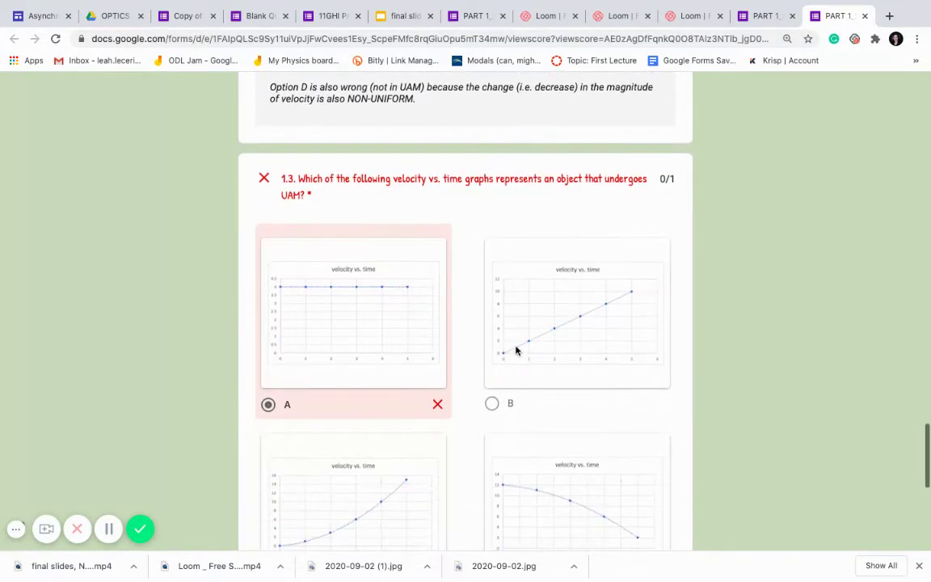
scroll(512, 349, "down", 1)
scroll(509, 349, "up", 1)
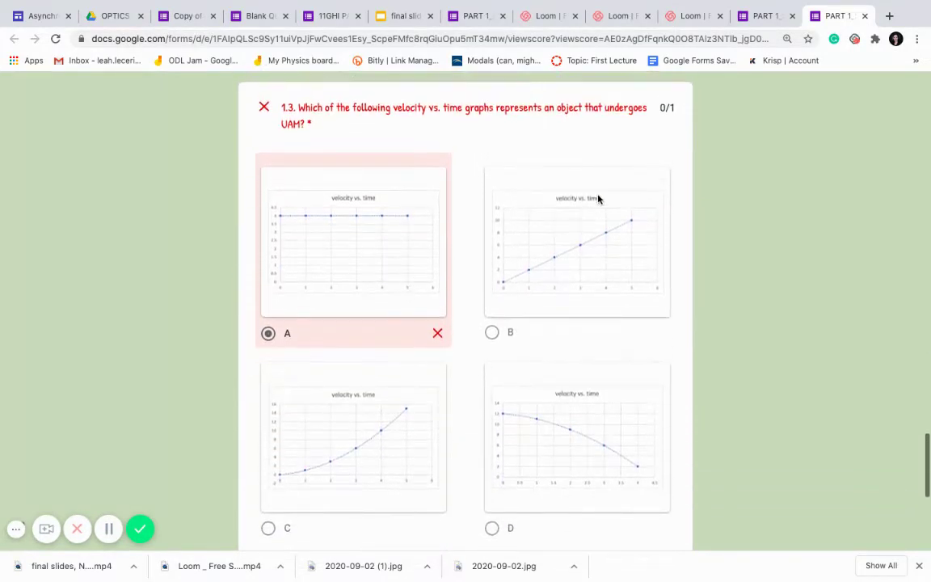
scroll(671, 211, "down", 6)
left_click_drag(248, 258, 477, 437)
left_click(564, 397)
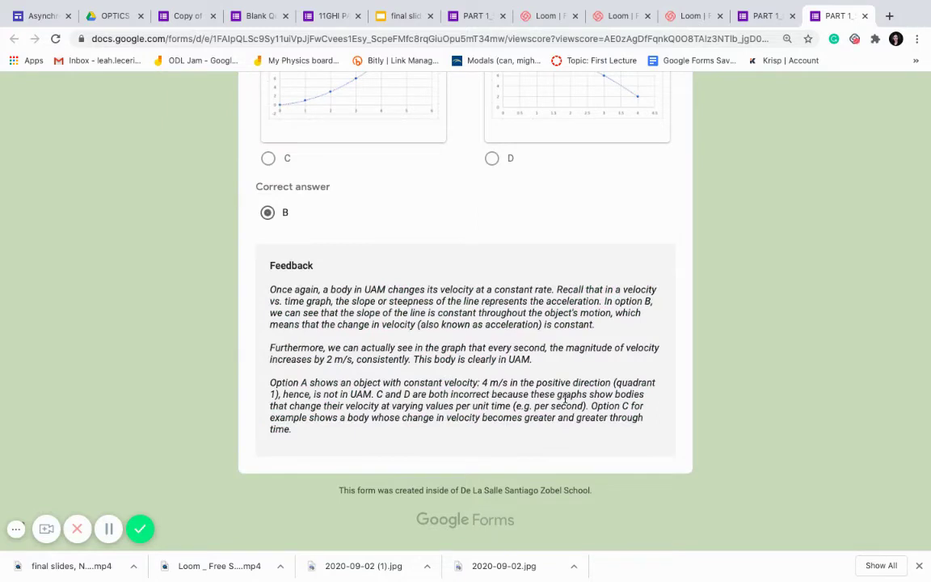
scroll(564, 398, "up", 4)
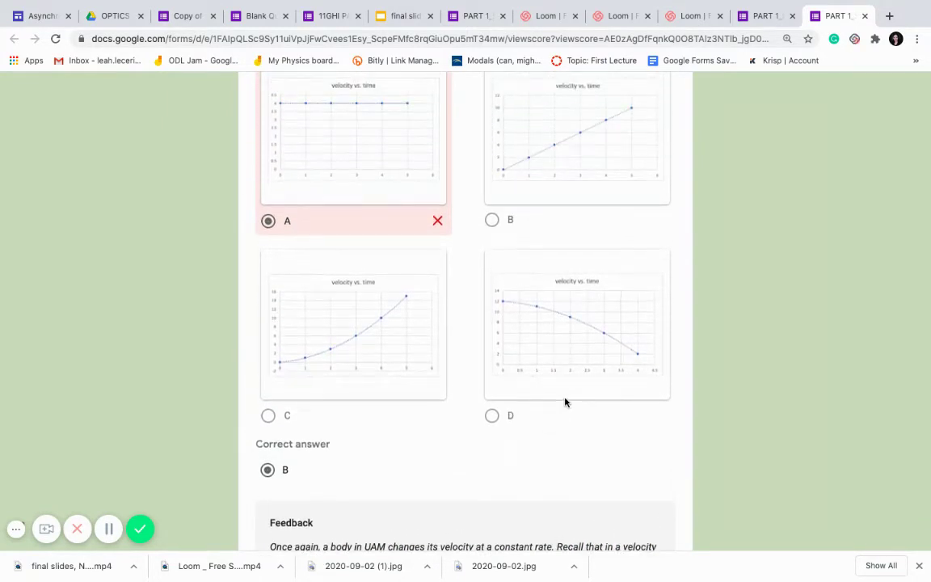
scroll(376, 376, "up", 2)
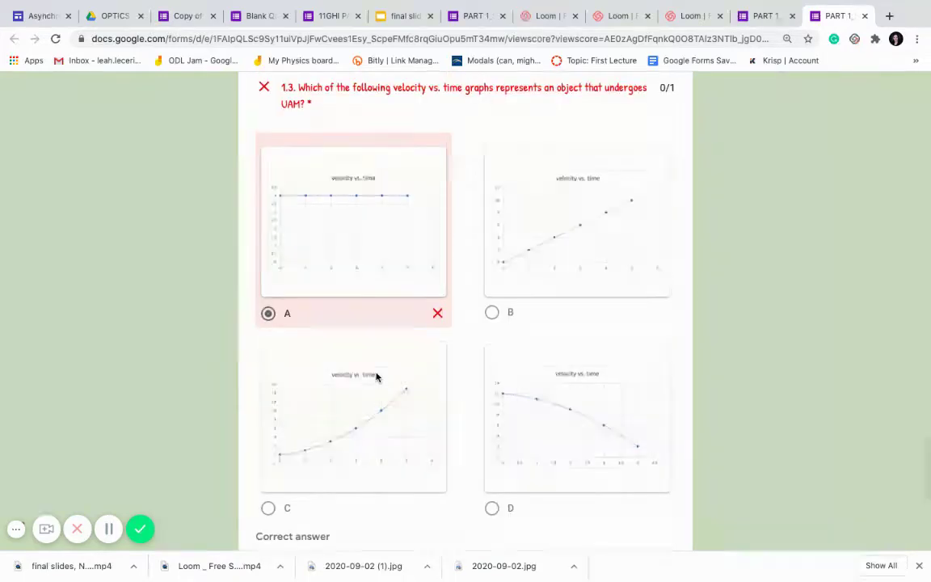
scroll(376, 376, "down", 2)
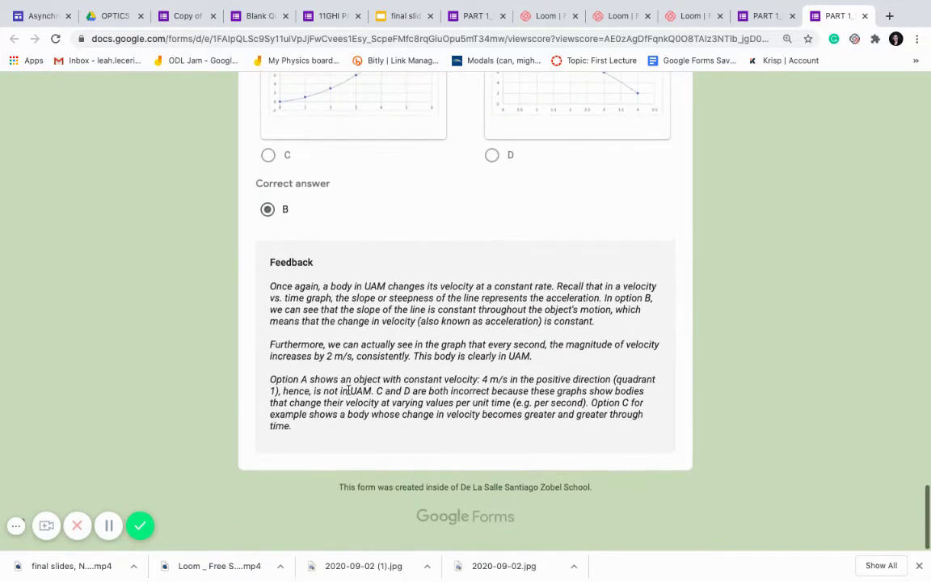
left_click_drag(318, 434, 268, 263)
left_click(388, 326)
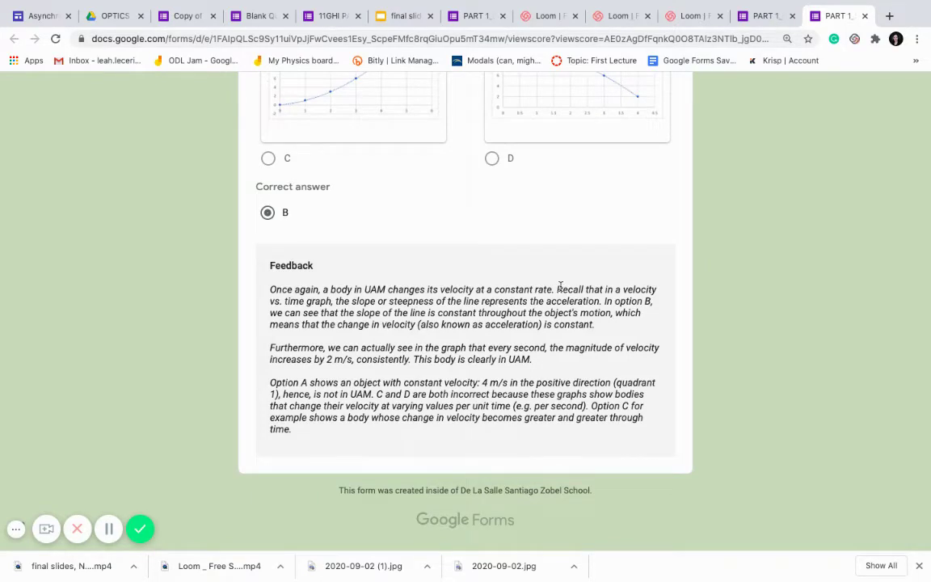
scroll(775, 279, "up", 10)
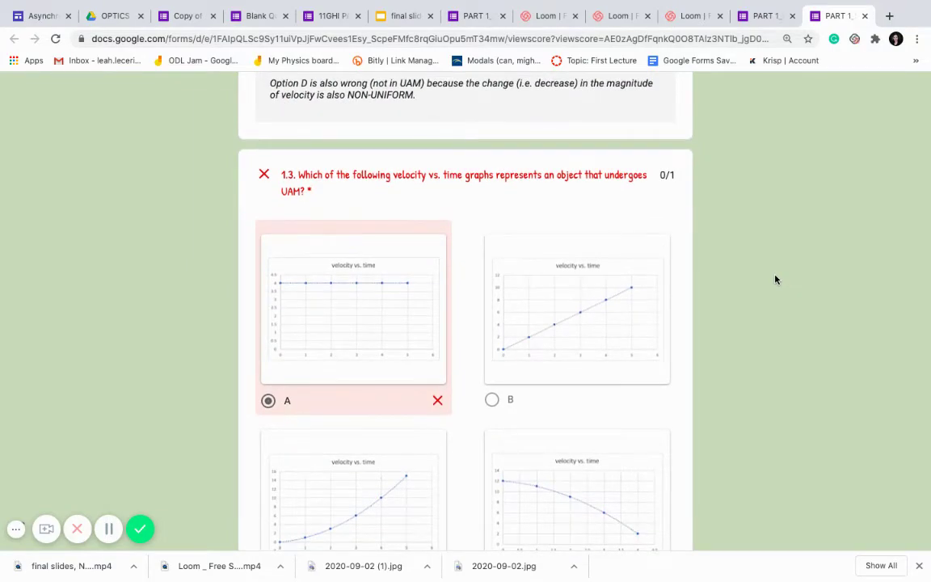
scroll(775, 280, "up", 15)
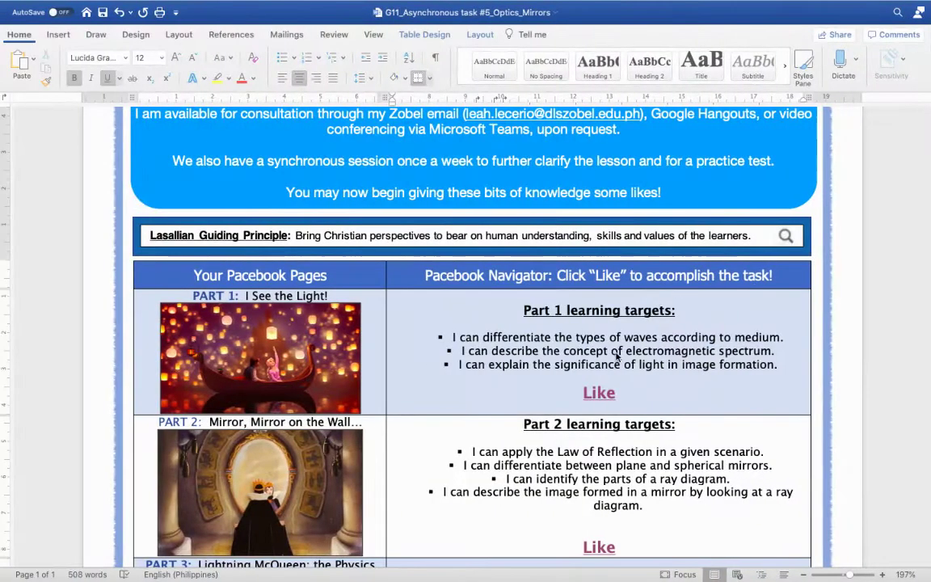
- Follow the Part 3 row's Like link in the Pacebook playlist to its Google Form
scroll(617, 357, "up", 10)
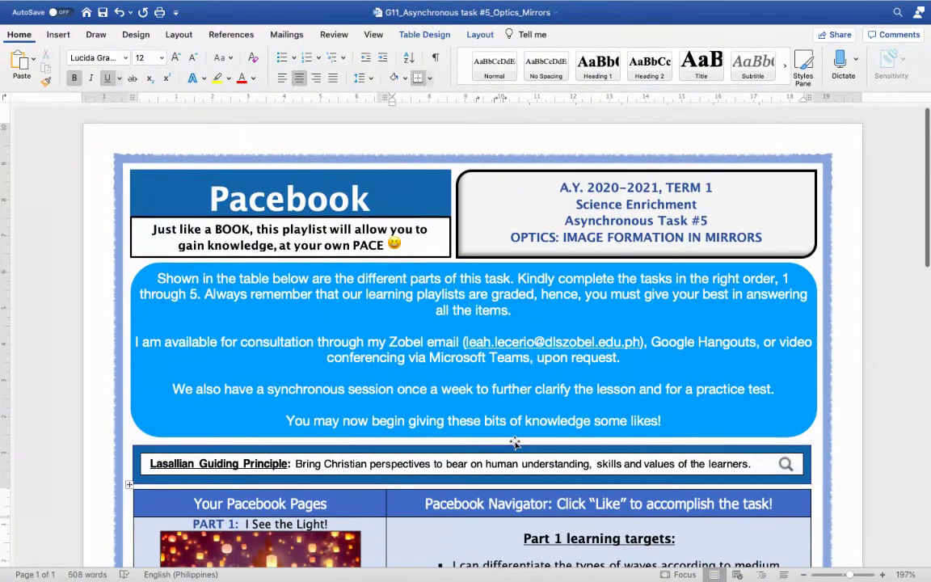
scroll(515, 443, "down", 5)
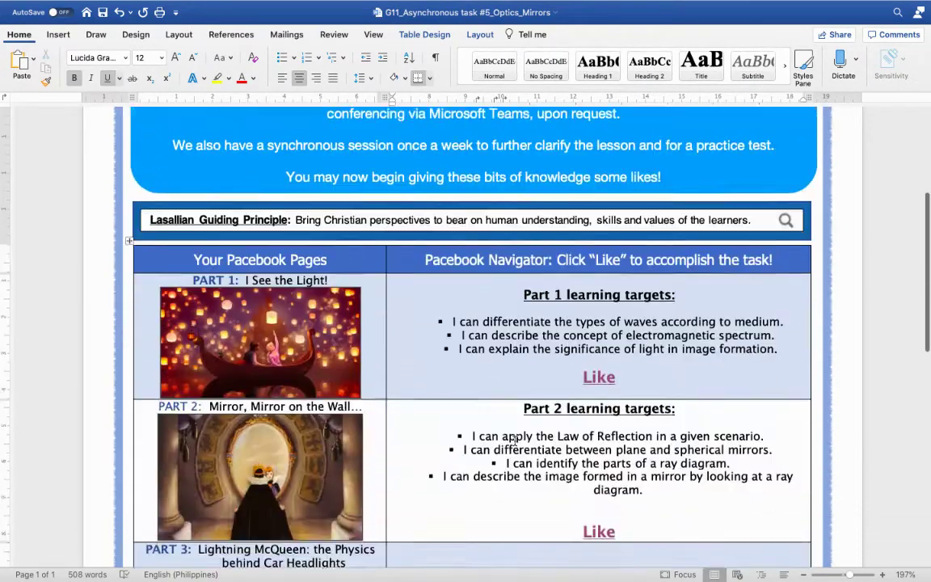
scroll(512, 439, "down", 3)
scroll(564, 427, "down", 1)
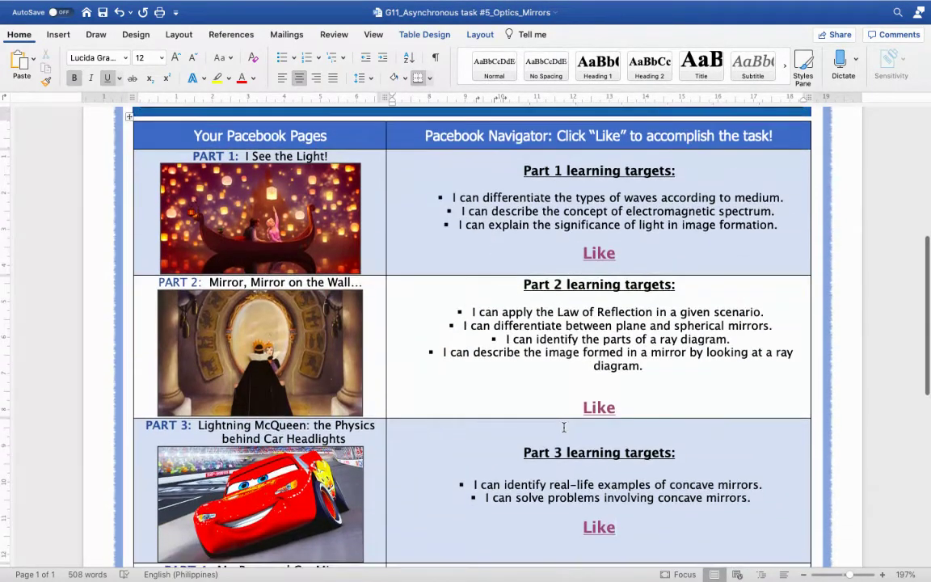
scroll(564, 427, "down", 5)
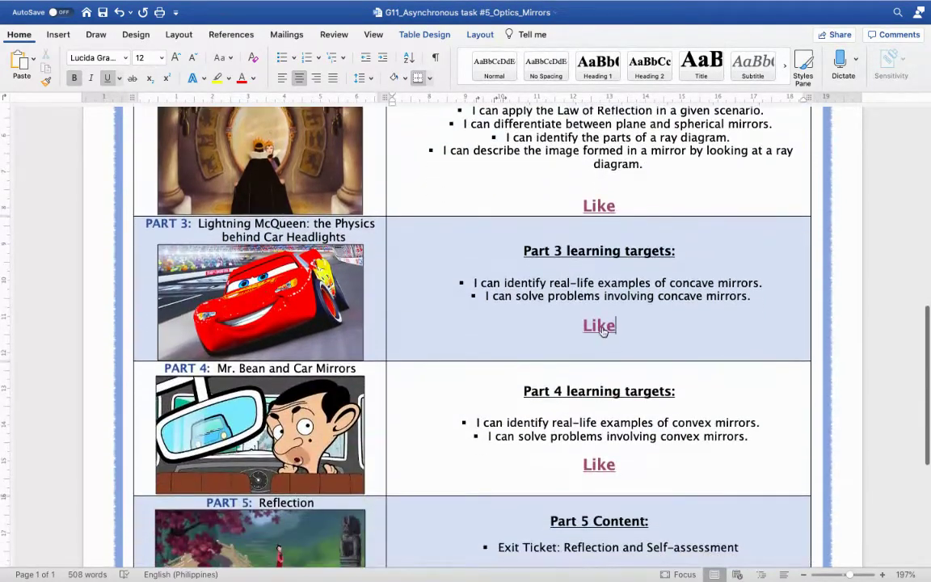
left_click(601, 327)
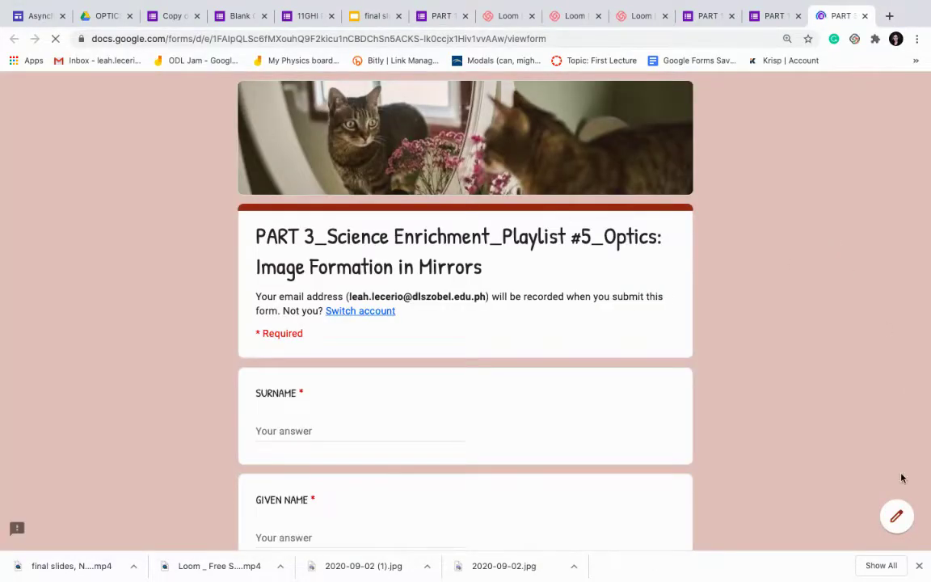
- Open the Part 3 optics form in the editor, briefly glancing at the scored quiz tab
left_click(896, 515)
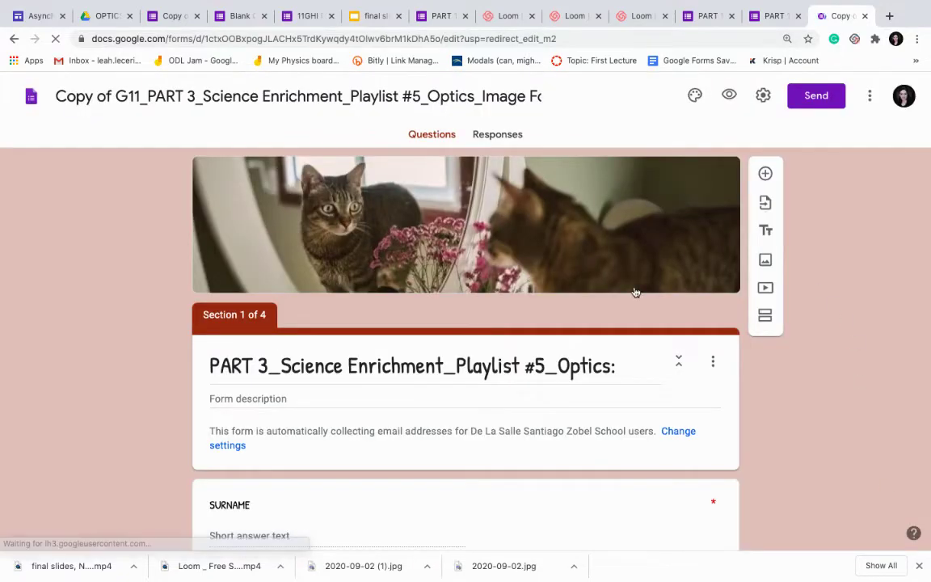
scroll(633, 291, "down", 3)
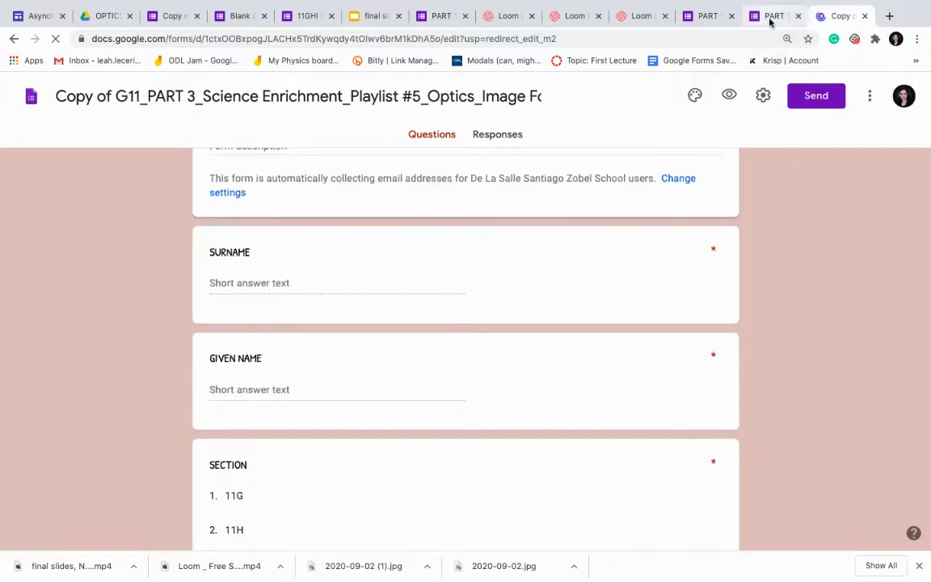
left_click(769, 22)
scroll(634, 312, "down", 3)
scroll(634, 311, "up", 3)
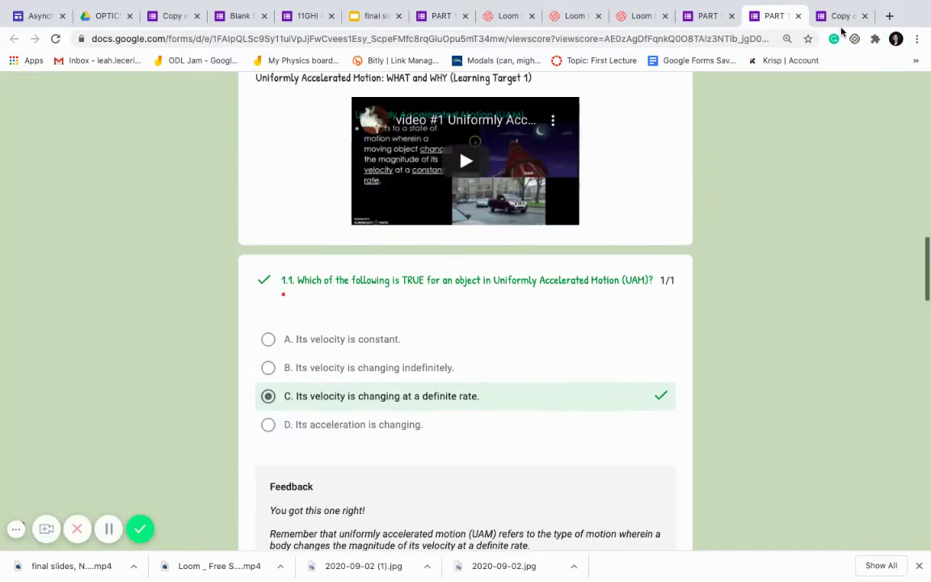
left_click(842, 18)
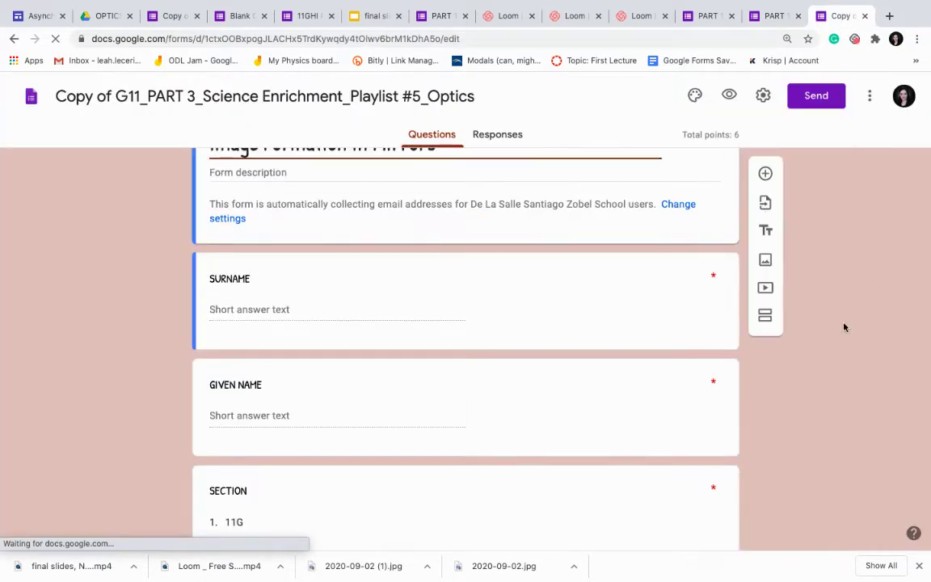
- Scroll through the editor's sections and questions down to 3.2 and 3.3
scroll(848, 324, "down", 5)
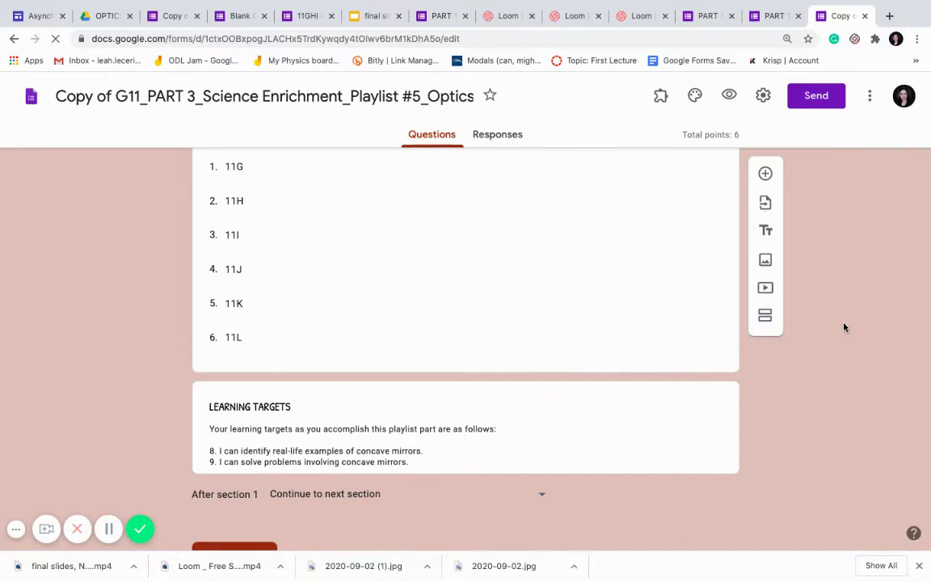
scroll(844, 326, "down", 7)
scroll(843, 326, "down", 15)
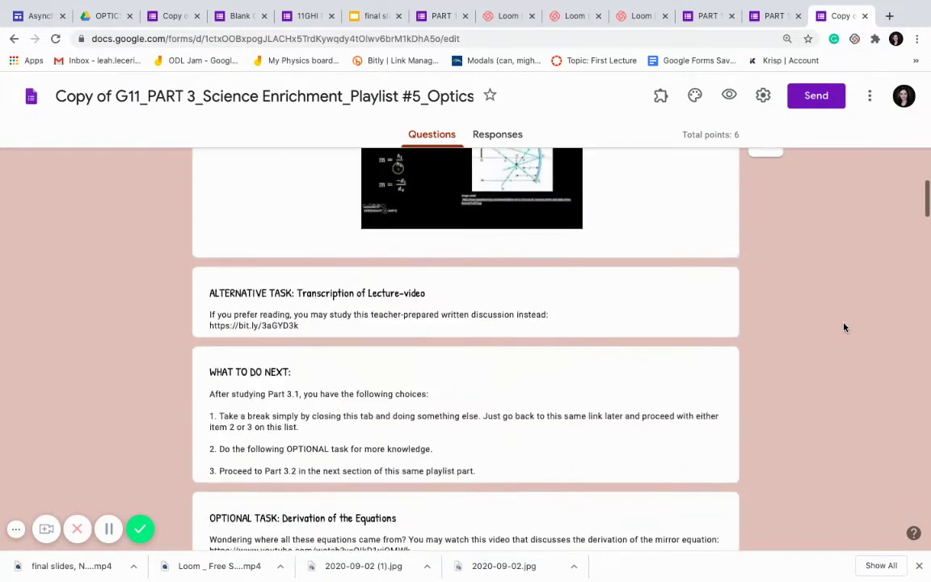
scroll(843, 326, "down", 8)
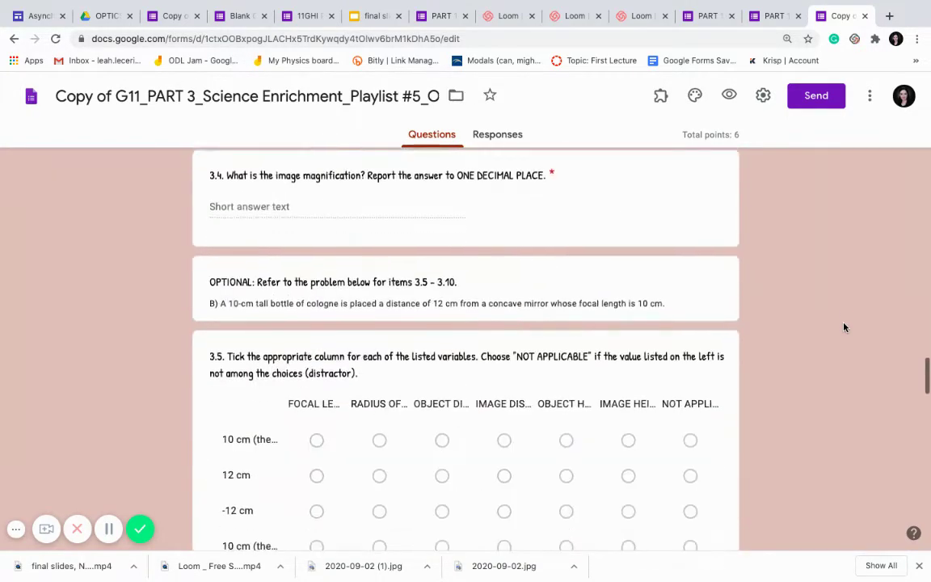
scroll(843, 326, "up", 2)
scroll(843, 326, "up", 7)
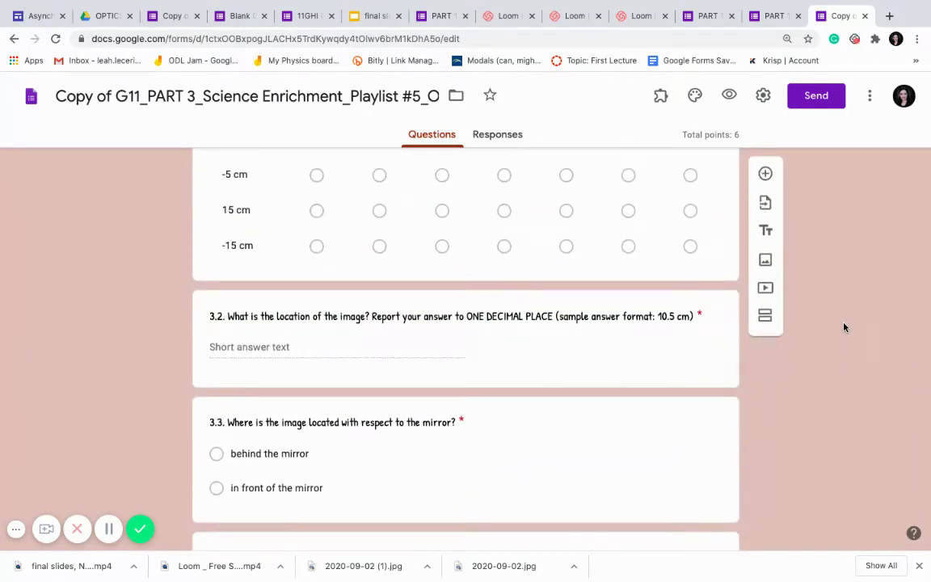
- Select question 3.2 and review its card: answers -7.5 cm or -7.5cm, with '-' validation
left_click(509, 369)
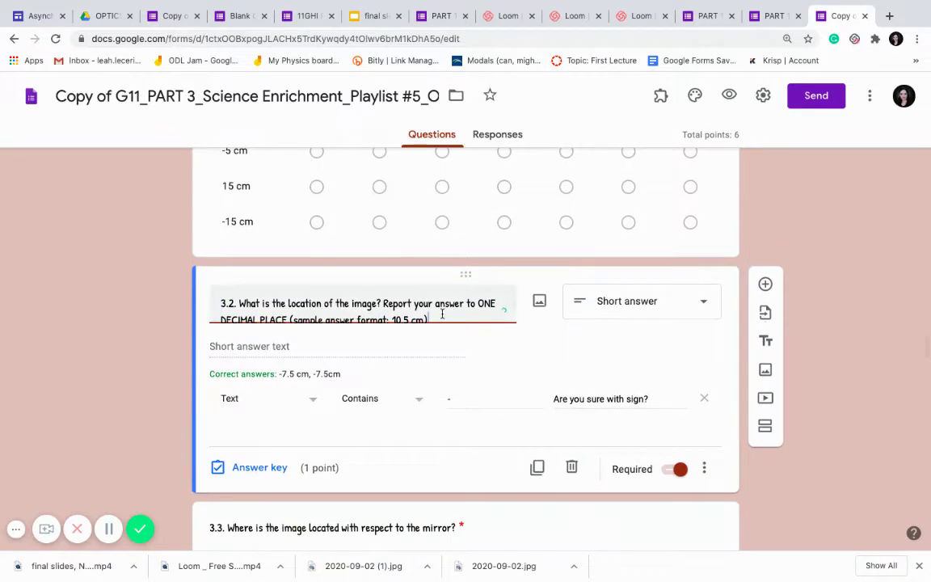
left_click(442, 315)
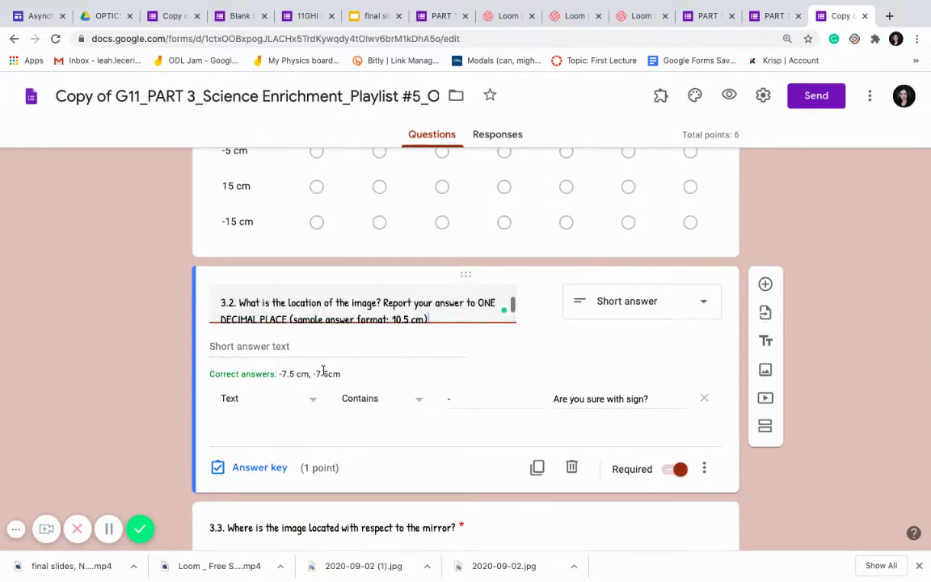
left_click(283, 373)
scroll(305, 375, "up", 3)
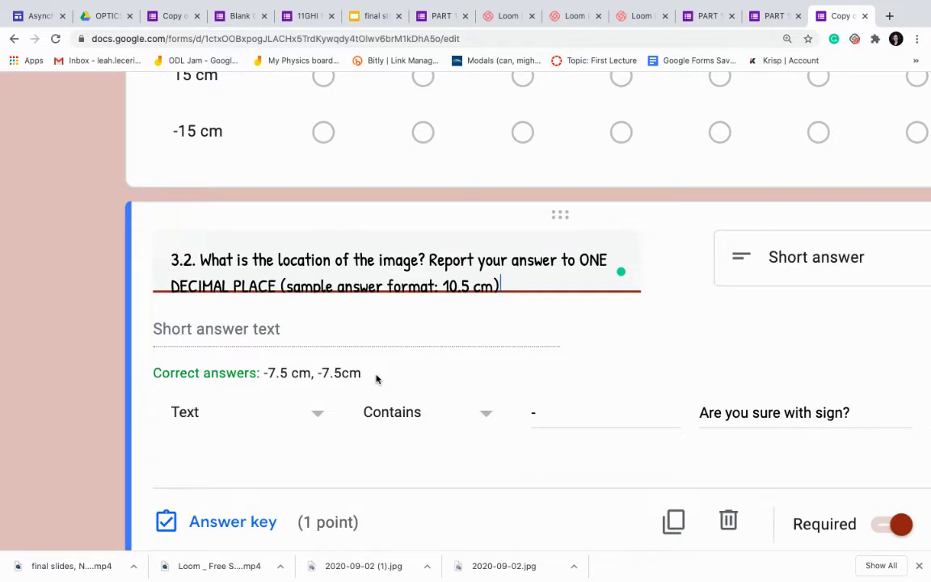
scroll(376, 379, "down", 1)
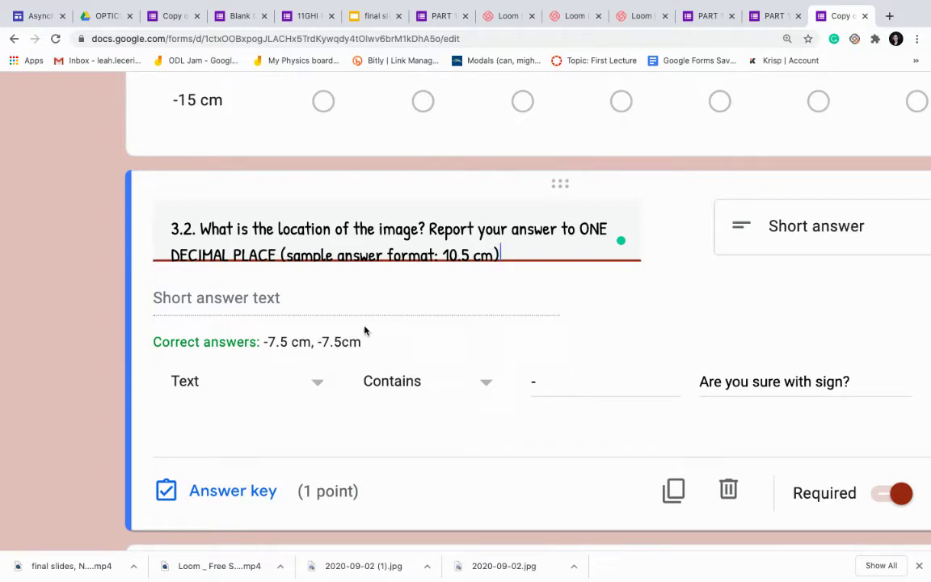
scroll(356, 357, "down", 1)
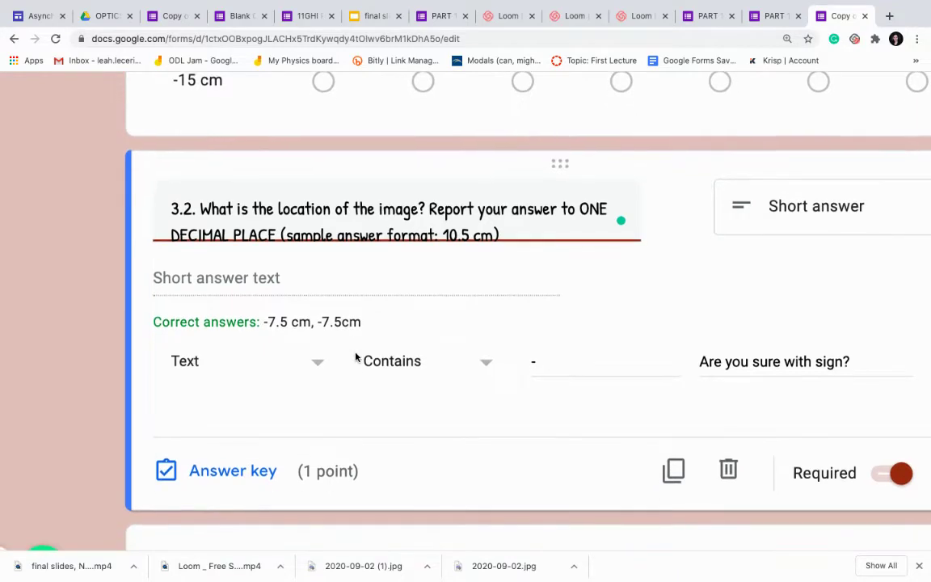
scroll(356, 358, "right", 1)
scroll(357, 358, "down", 3)
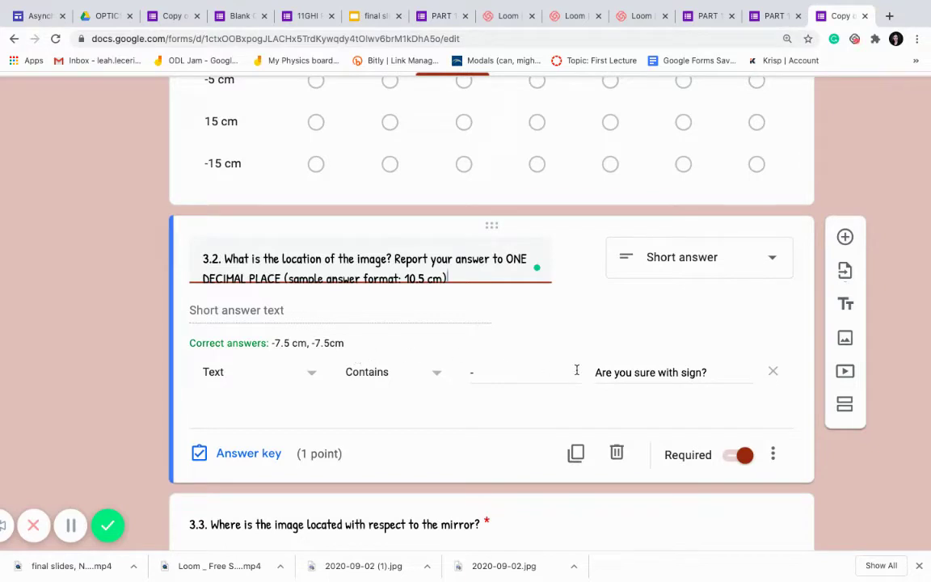
- Set question 3.2's answer-key points to 20, bringing the quiz total to 25
left_click(271, 453)
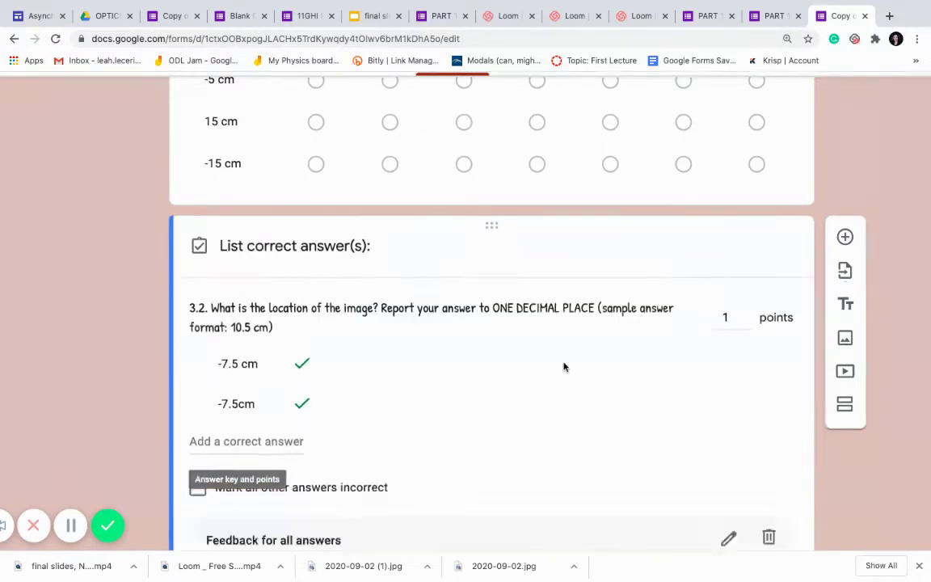
type("7")
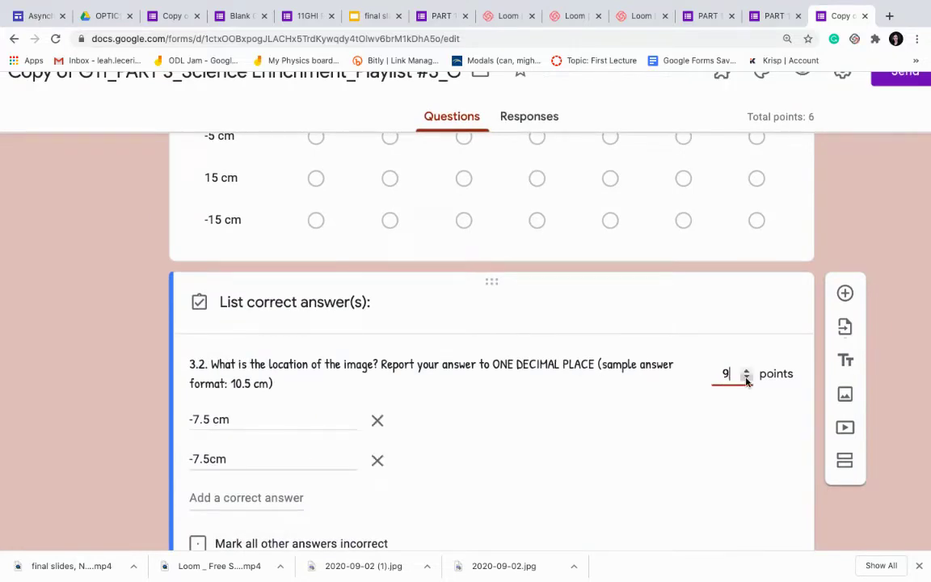
left_click(746, 379)
type("10")
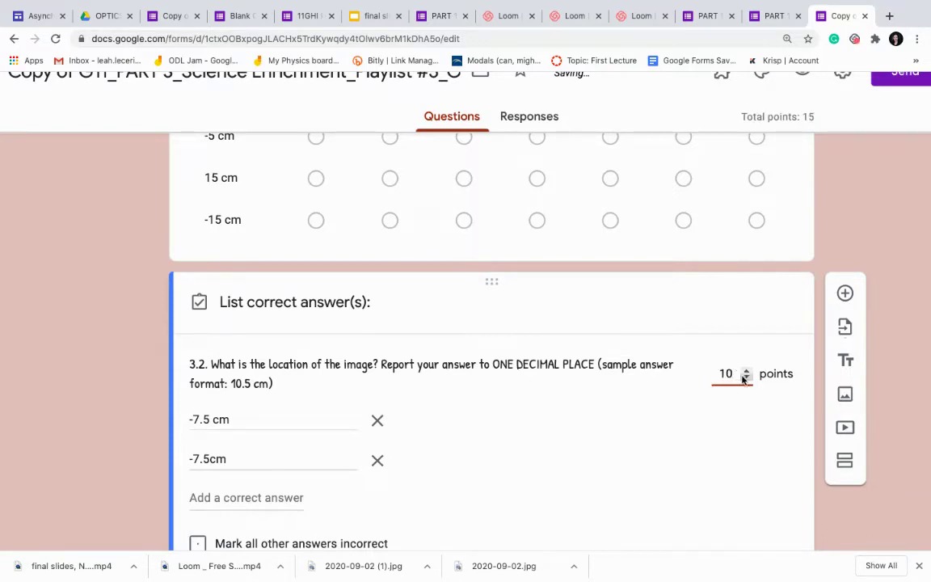
left_click(745, 379)
left_click(745, 378)
left_click(746, 378)
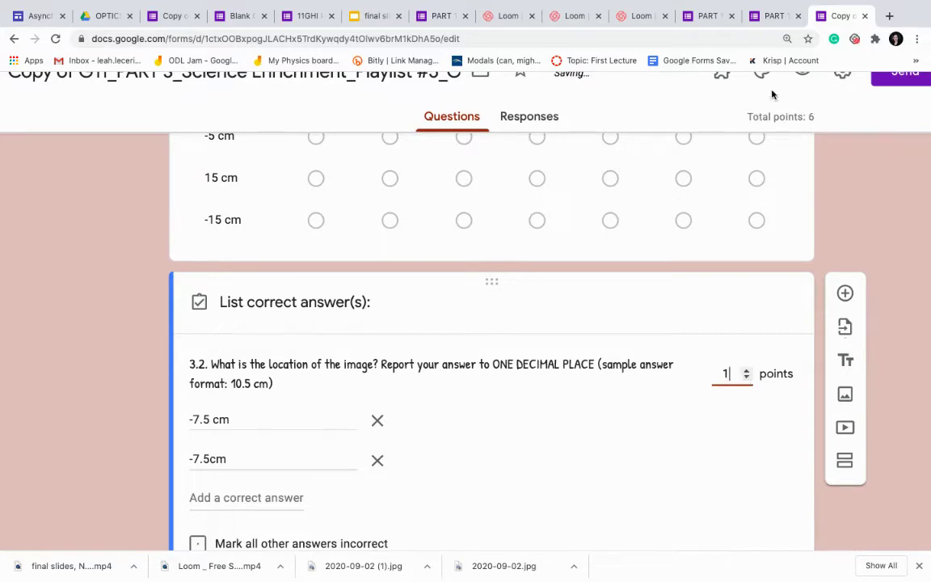
key("BackSpace")
type("4")
left_click(748, 380)
left_click(747, 380)
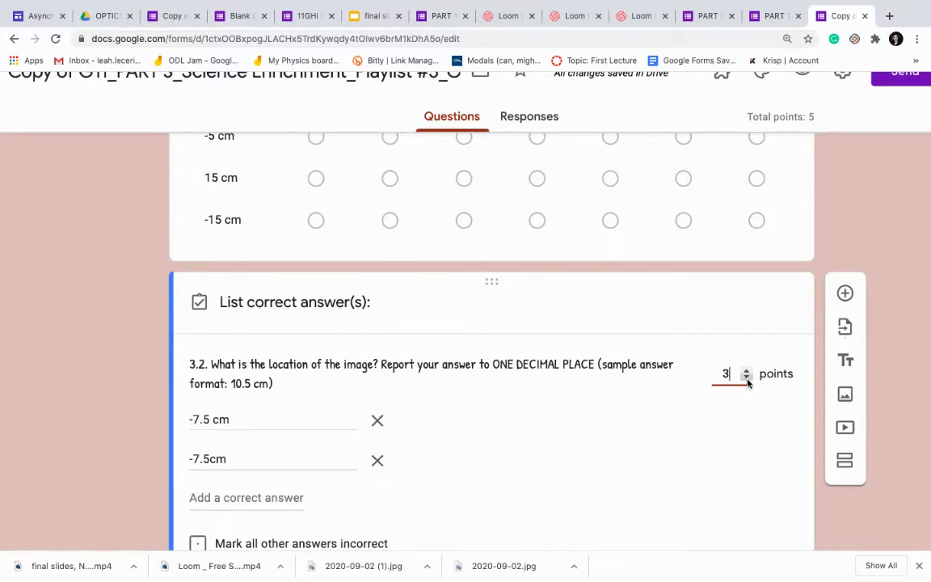
key("BackSpace")
type("0")
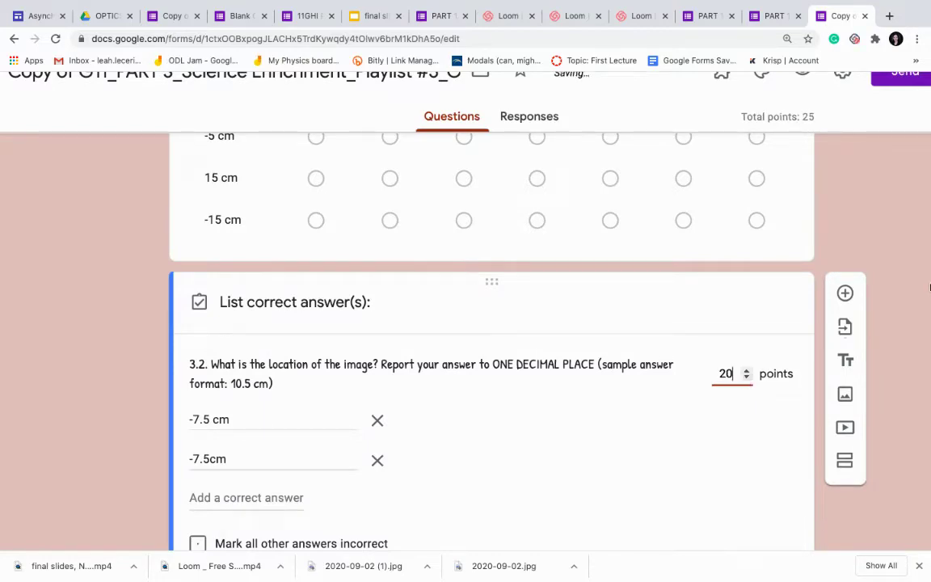
scroll(790, 214, "down", 10)
- Save the Quizzes settings: release grades immediately, showing missed questions, correct answers and point values
scroll(750, 214, "up", 1)
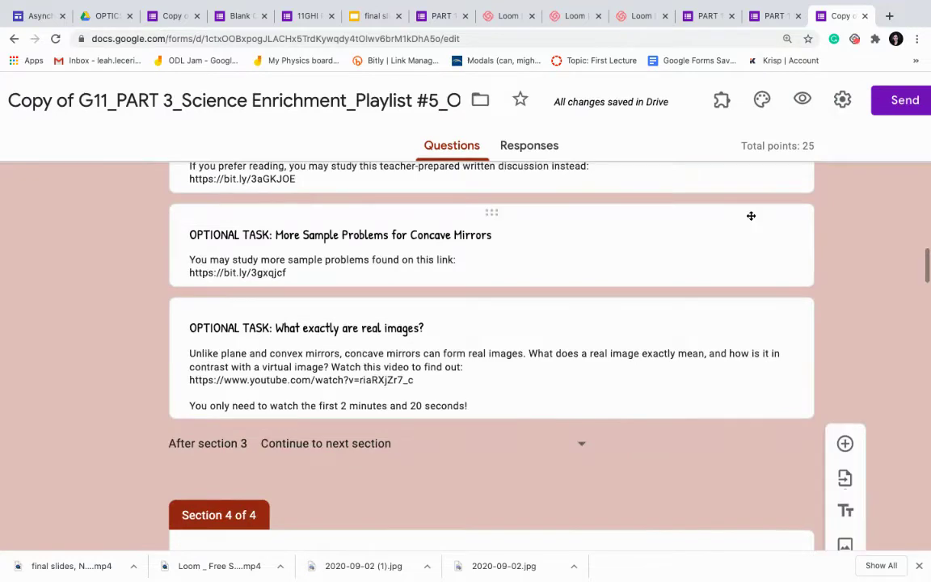
key("ctrl+minus")
scroll(539, 232, "up", 20)
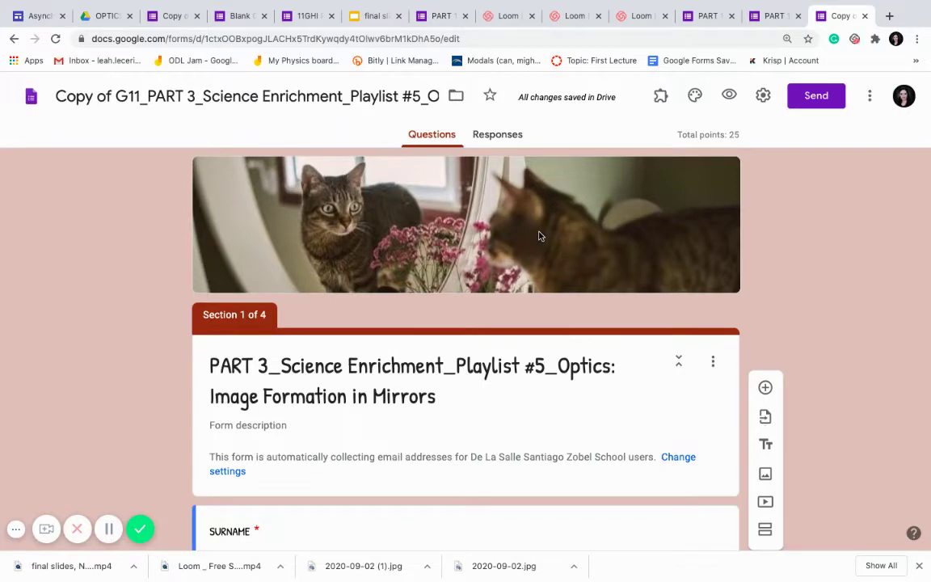
left_click(763, 95)
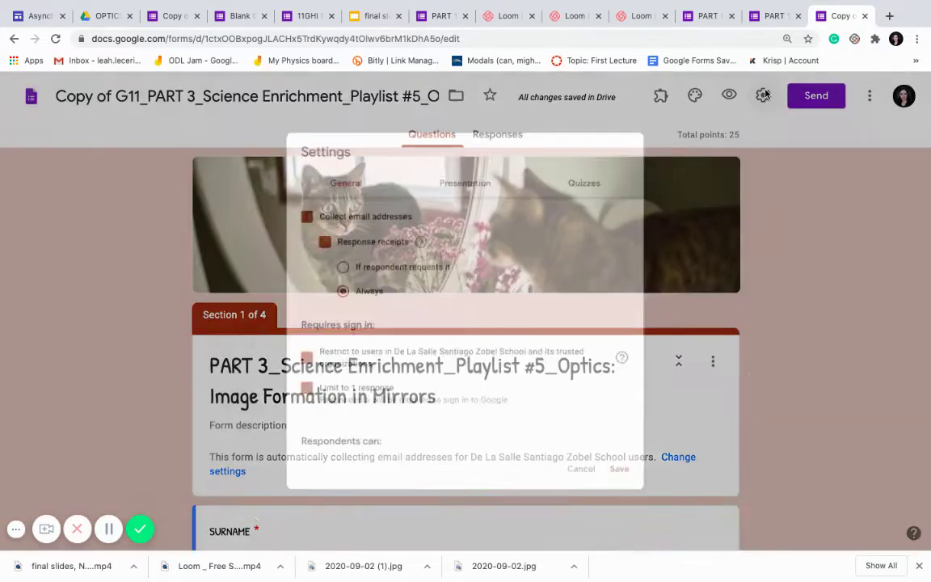
left_click(777, 204)
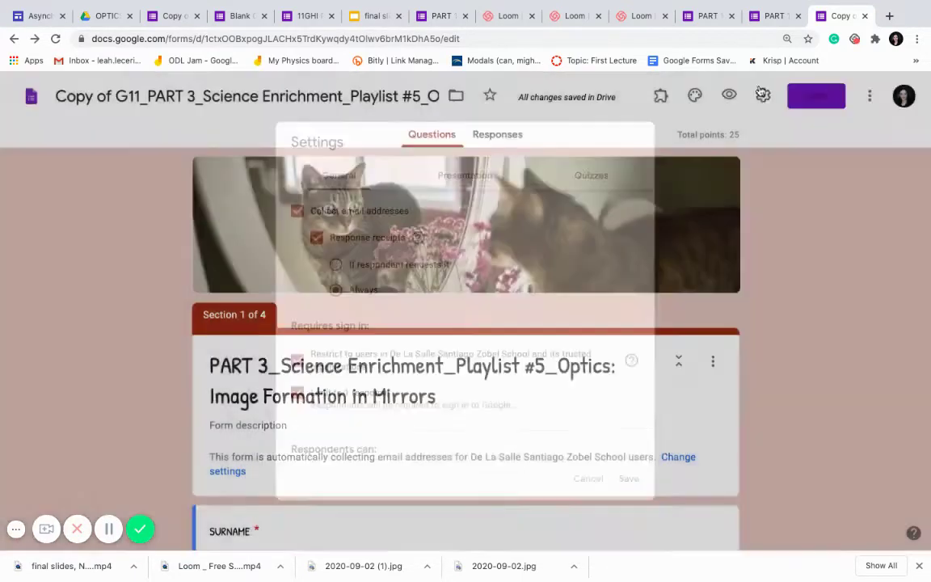
left_click(763, 96)
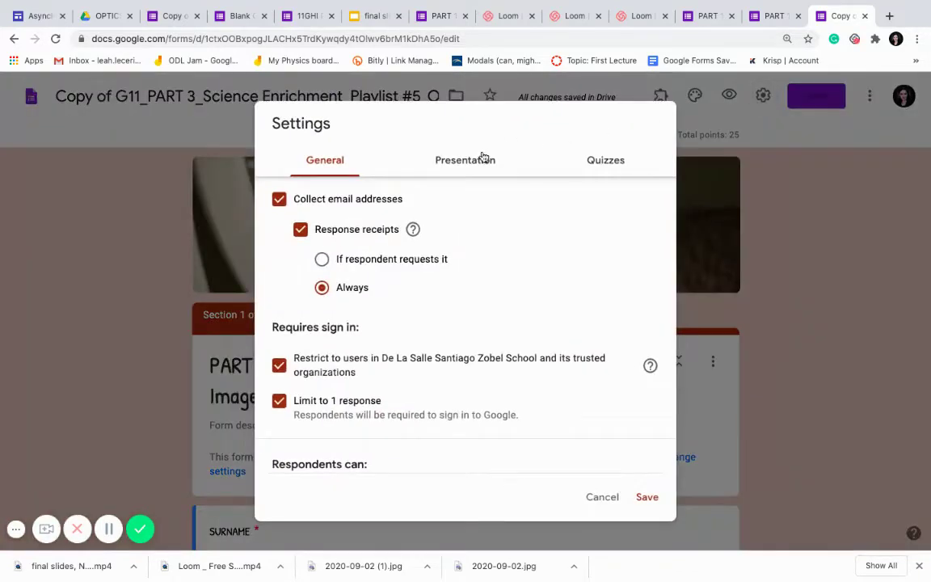
left_click(592, 163)
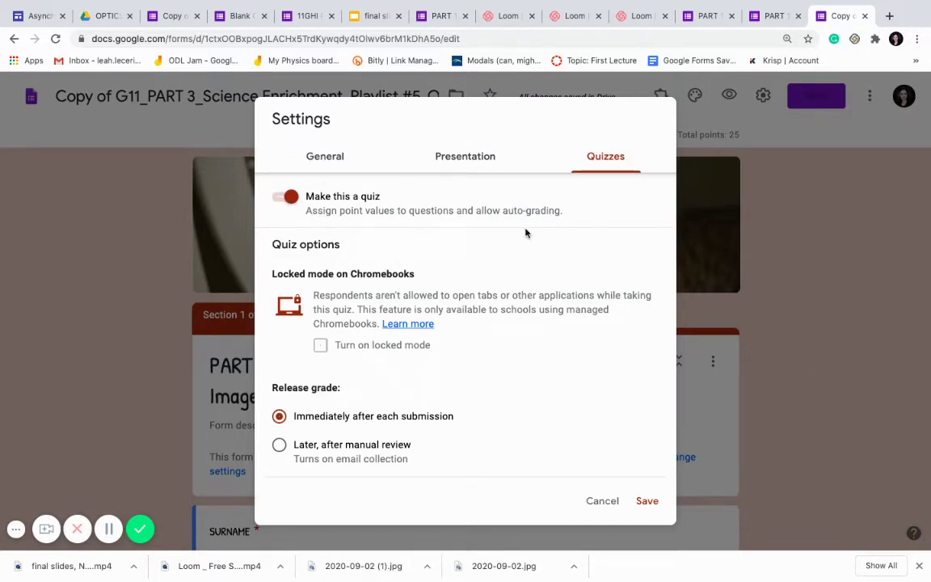
scroll(366, 221, "down", 1)
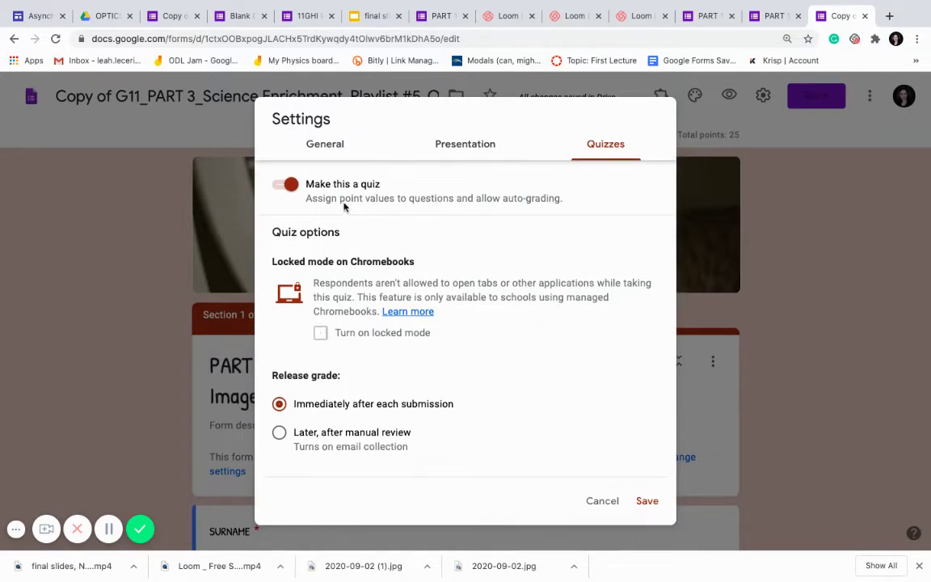
scroll(481, 217, "down", 1)
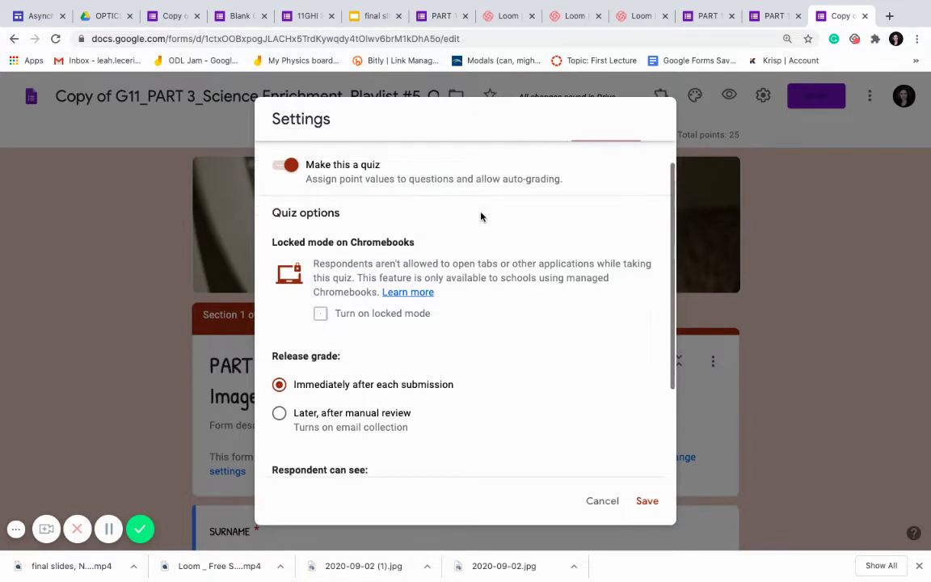
scroll(509, 289, "down", 2)
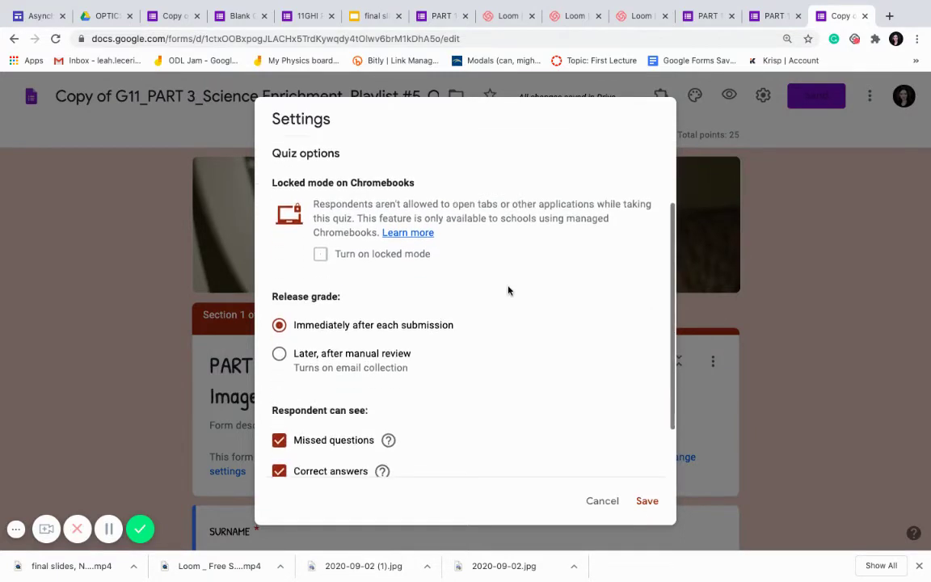
scroll(370, 339, "down", 2)
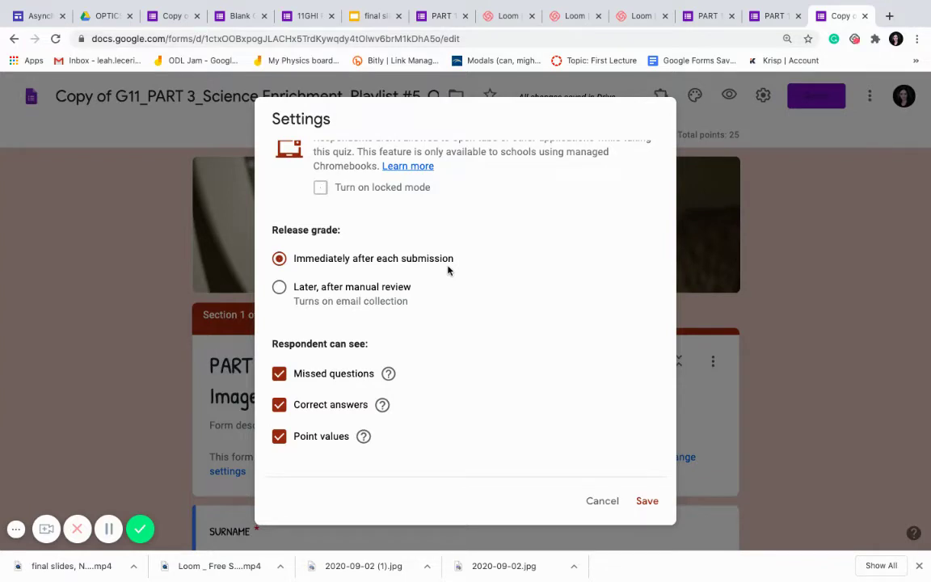
scroll(449, 270, "down", 2)
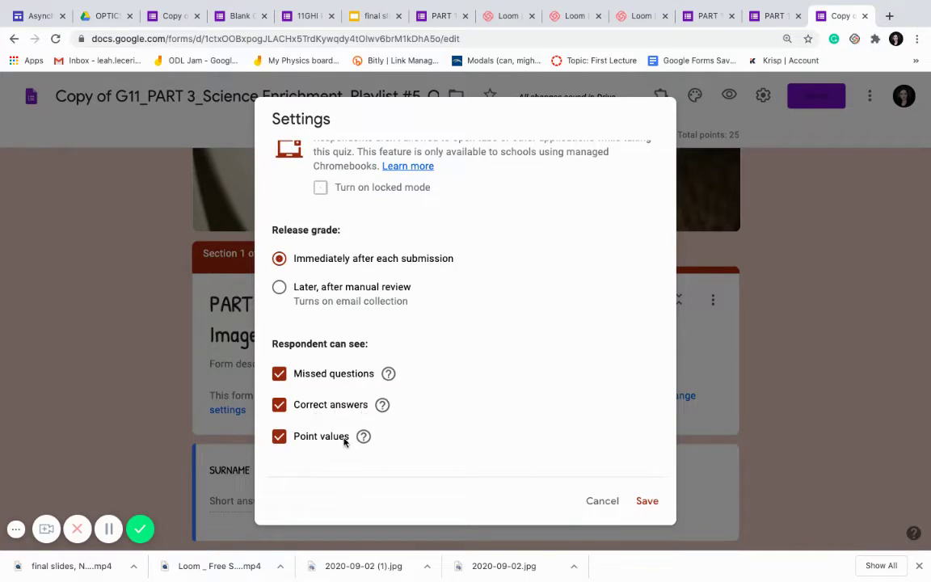
left_click(649, 501)
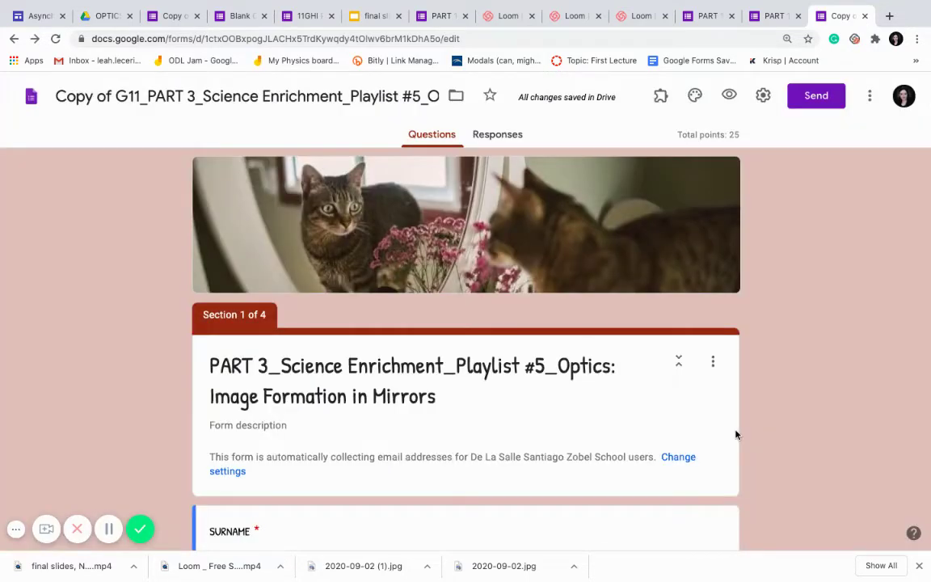
- Start presenting the 'final slides, NLPH' Google Slides deck
key("ctrl+Right")
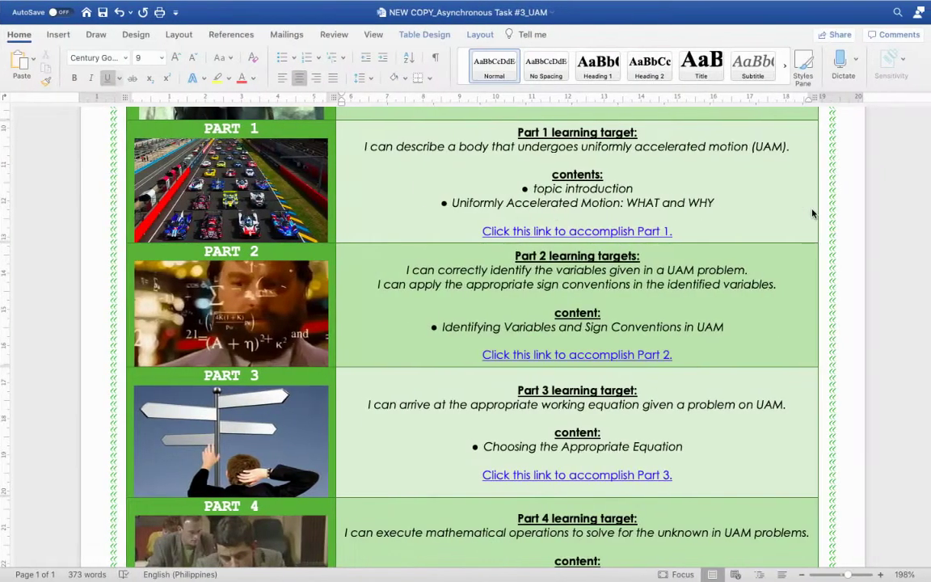
key("ctrl+Left")
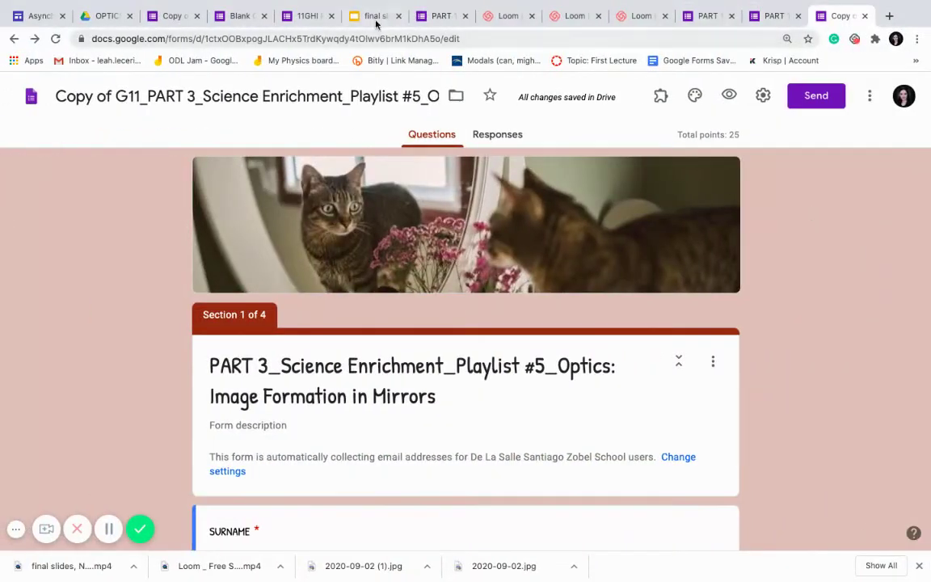
left_click(376, 25)
left_click(772, 94)
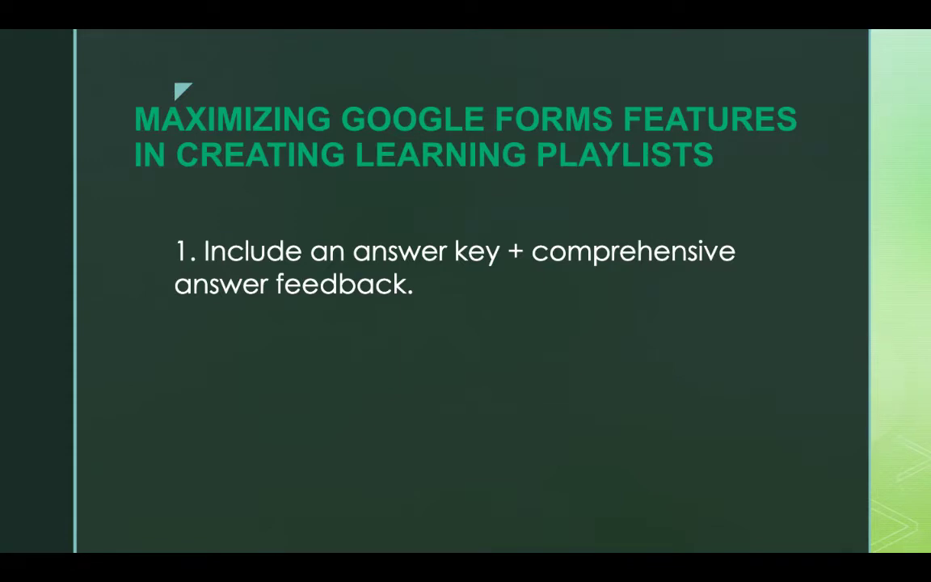
- Advance to slide 6, 'Utilize response validation when applicable,' and exit the slideshow
key("Right")
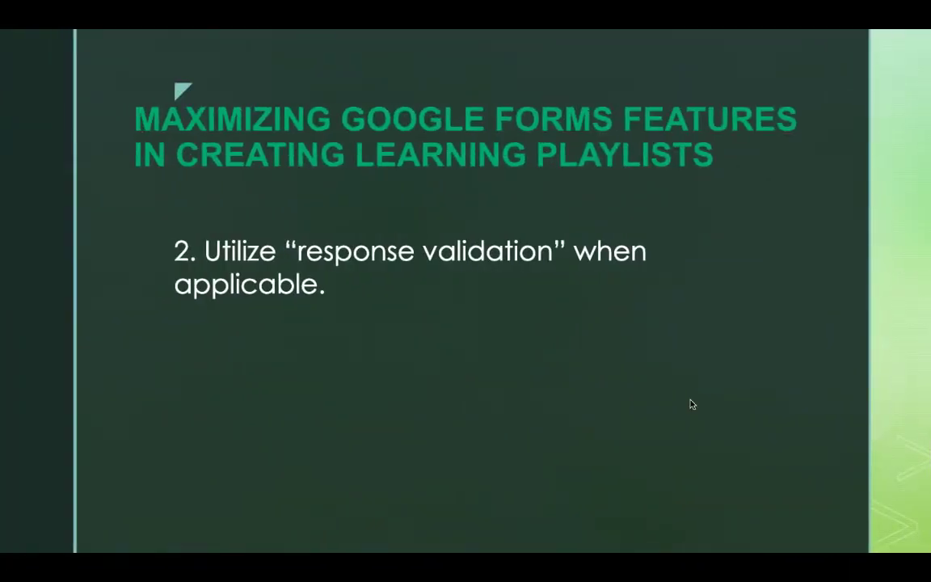
key("Escape")
left_click(827, 18)
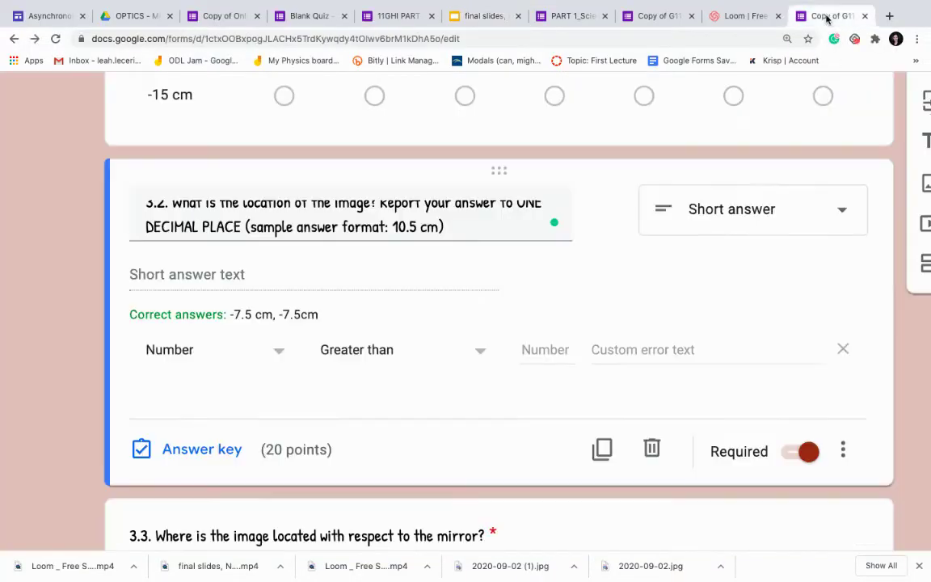
scroll(338, 222, "up", 1)
scroll(337, 218, "down", 1)
scroll(337, 219, "up", 1)
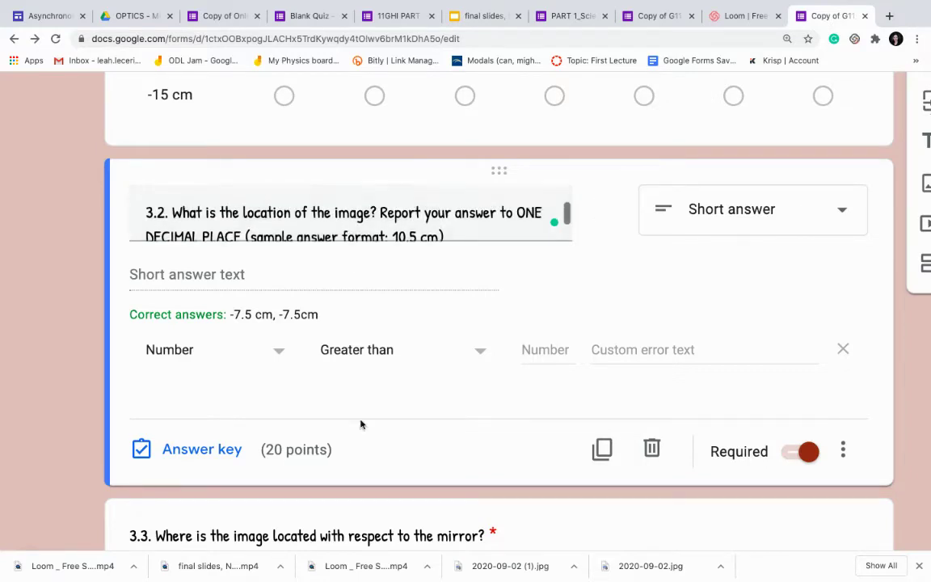
scroll(395, 229, "down", 1)
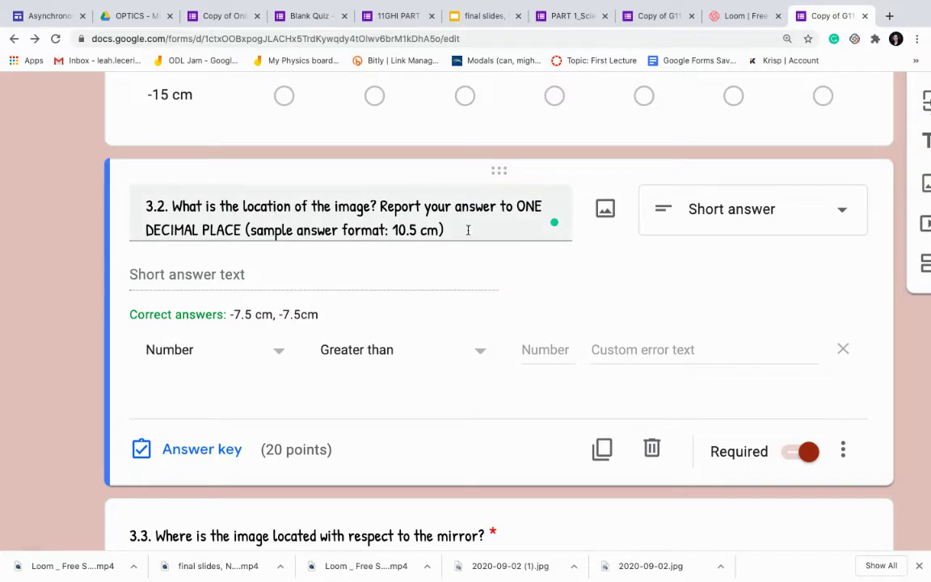
left_click(842, 450)
scroll(869, 509, "down", 1)
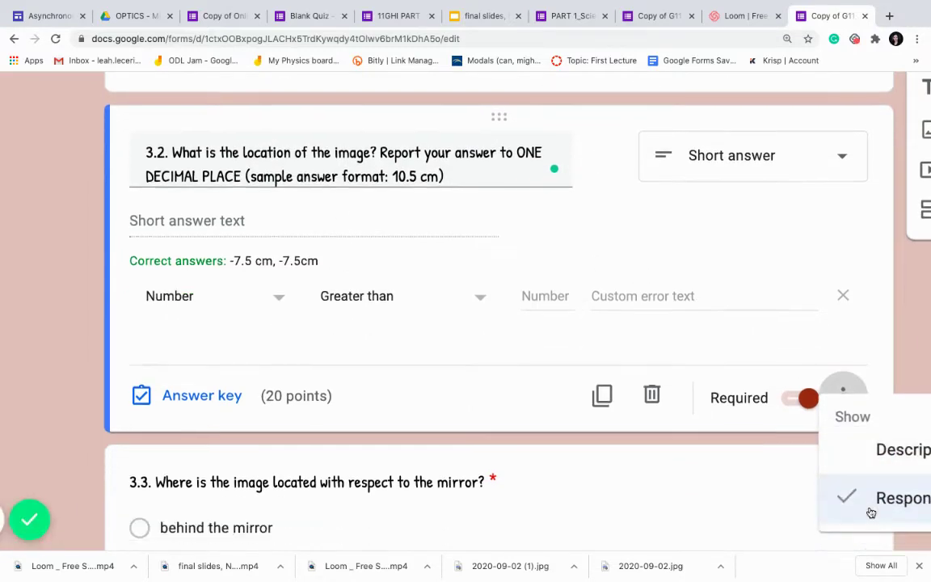
key("ctrl+minus")
key("ctrl+minus")
left_click(884, 526)
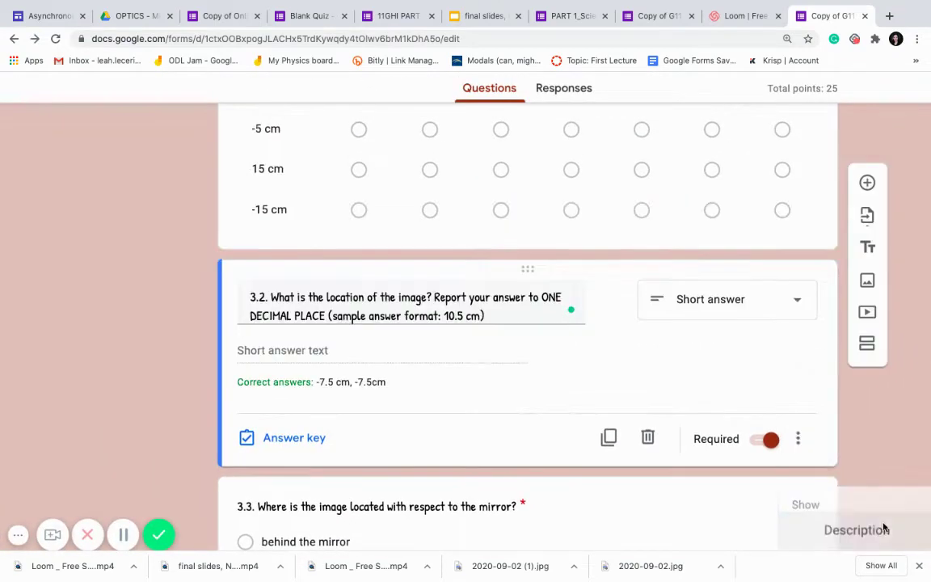
key("ctrl+plus")
key("ctrl+plus")
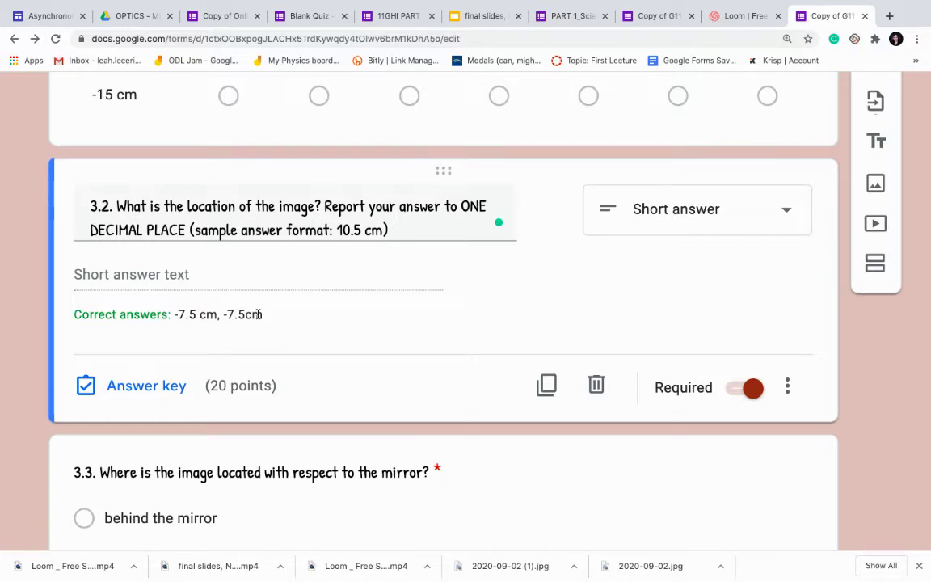
left_click(785, 391)
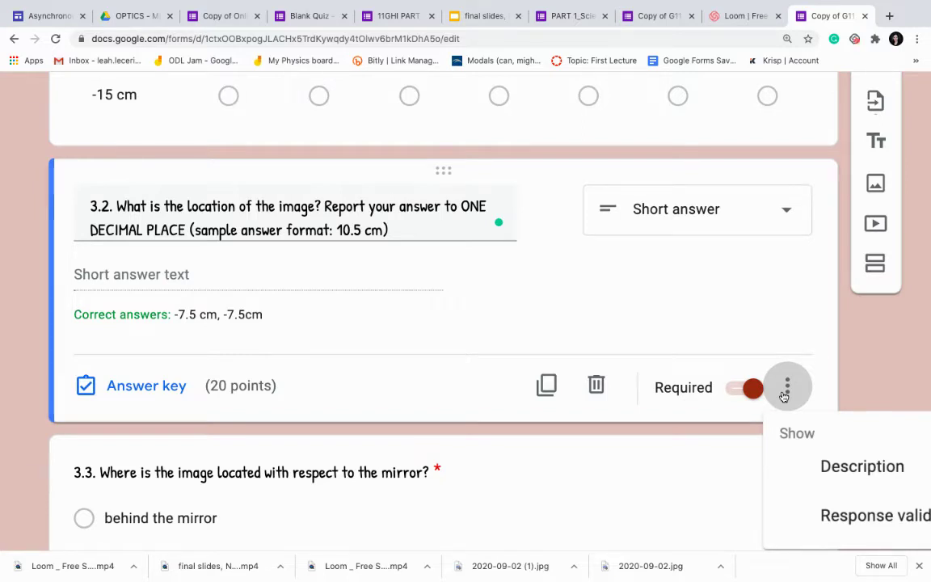
left_click(818, 514)
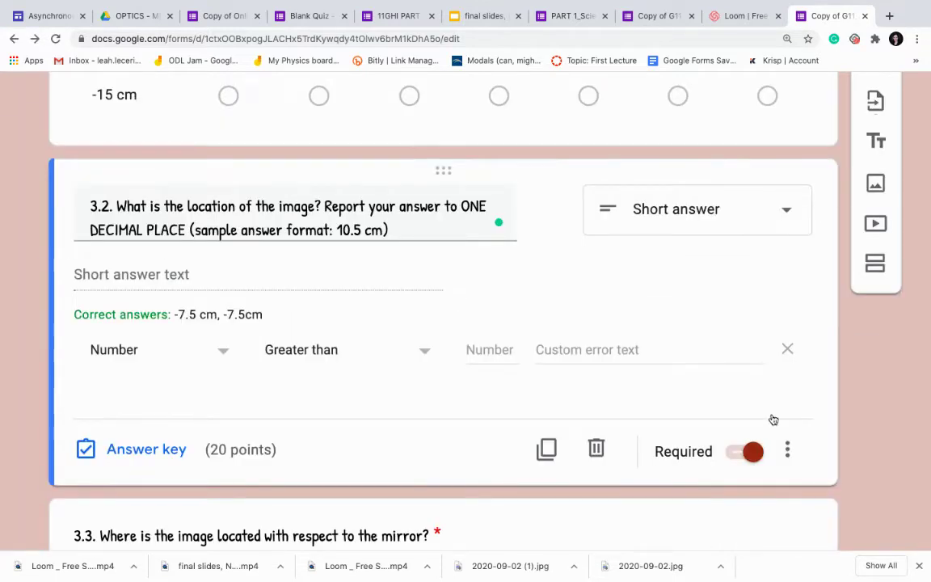
- Reselect question 3.2 and inspect its validation type list, keeping Number for now
left_click(784, 451)
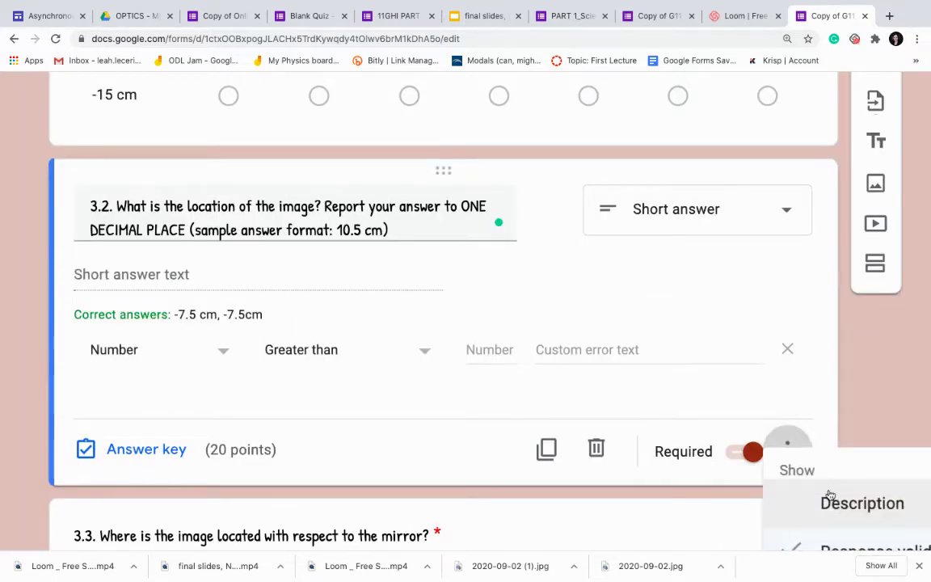
scroll(827, 495, "down", 1)
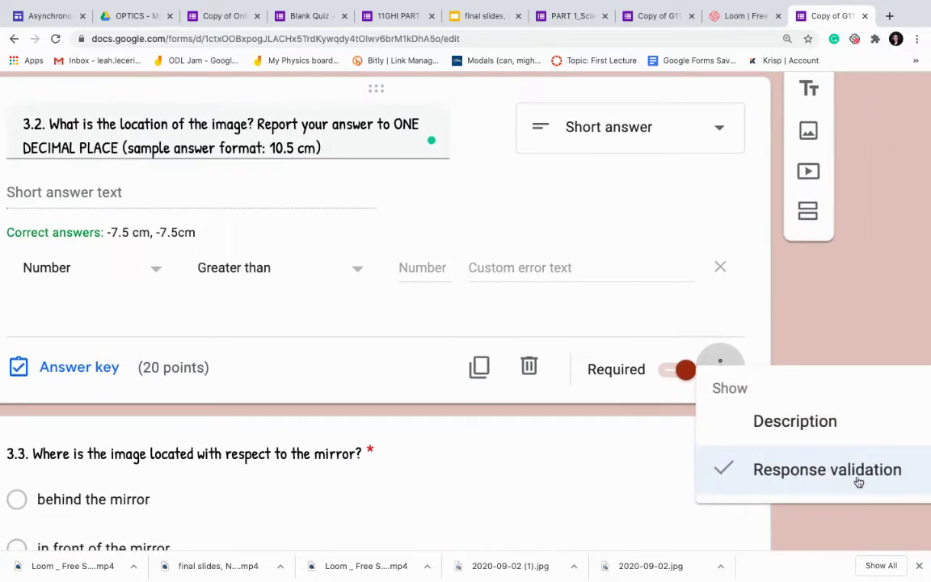
left_click(583, 479)
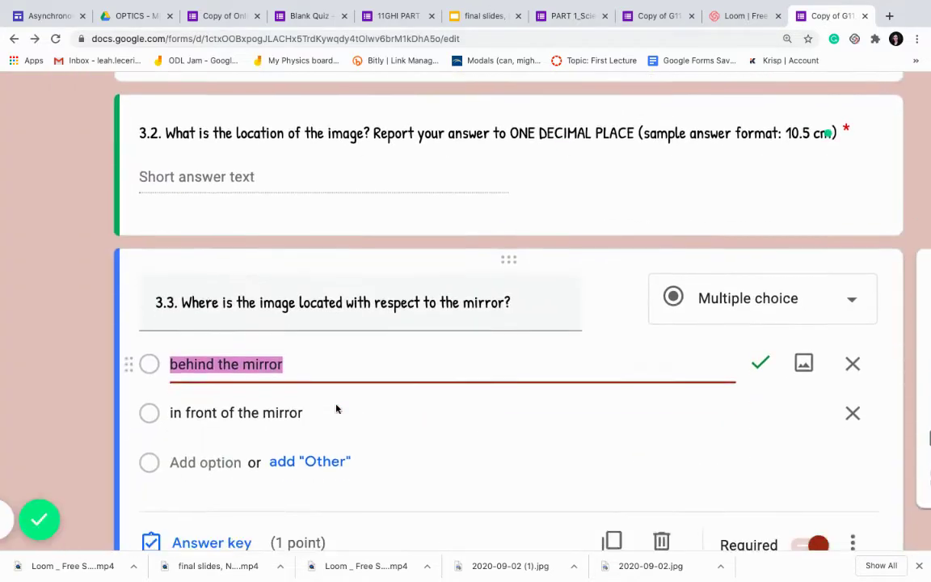
scroll(334, 403, "up", 2)
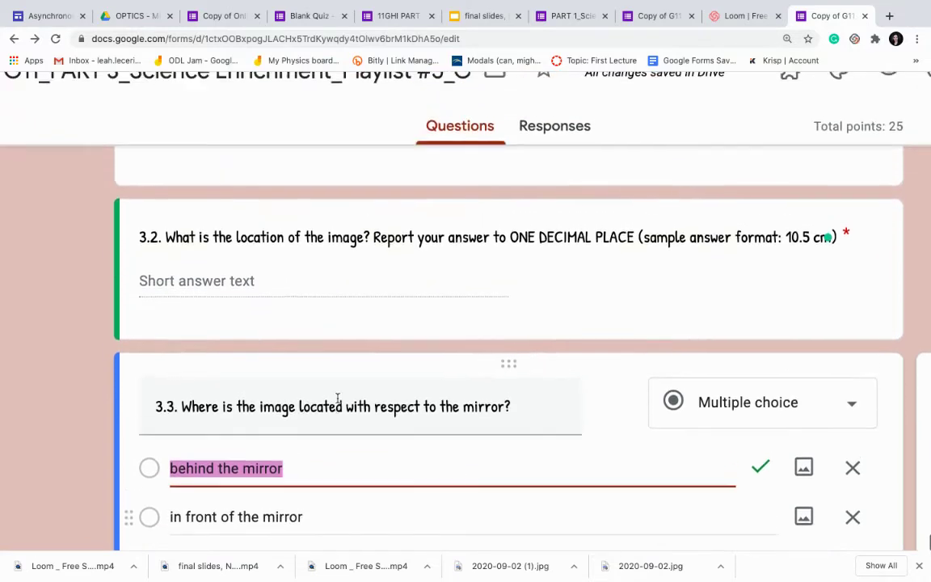
left_click(378, 301)
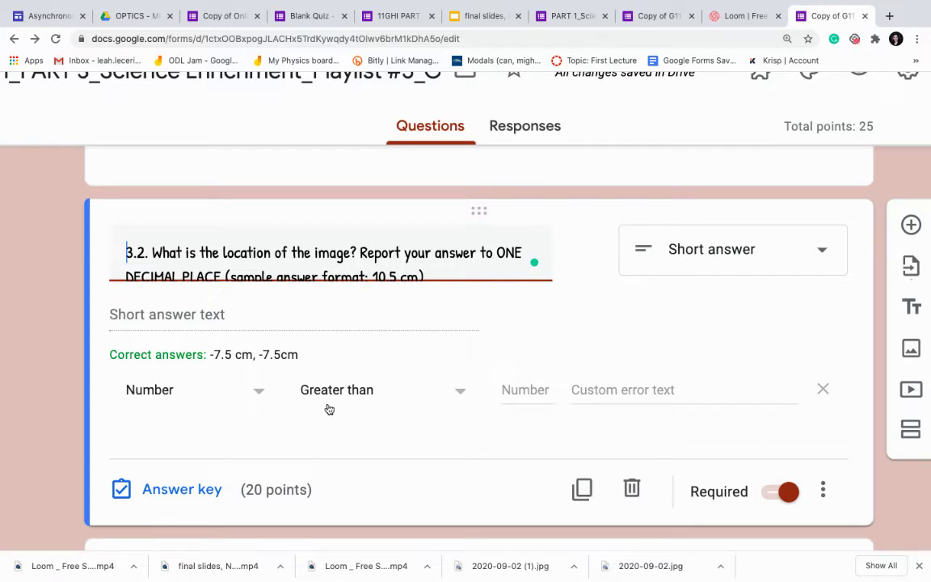
left_click(256, 392)
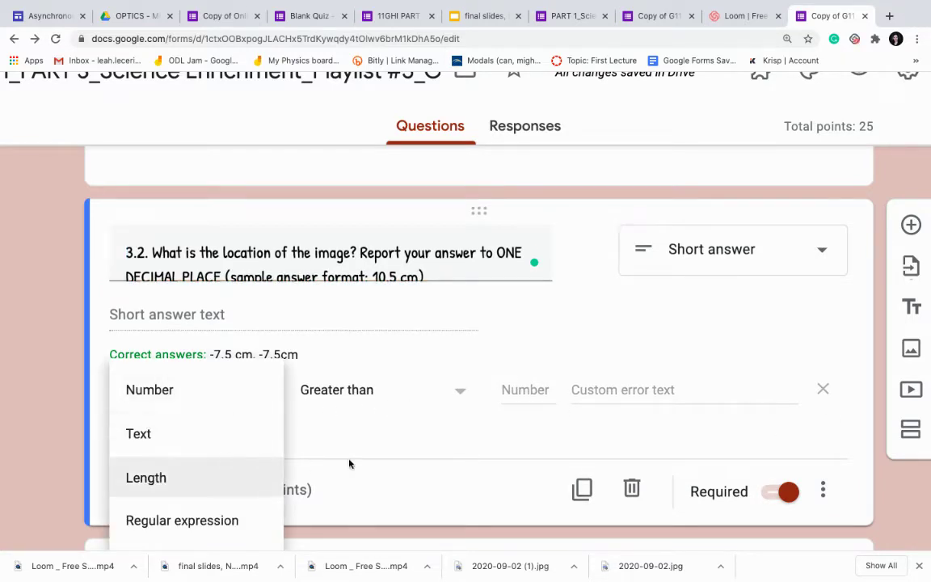
left_click(400, 458)
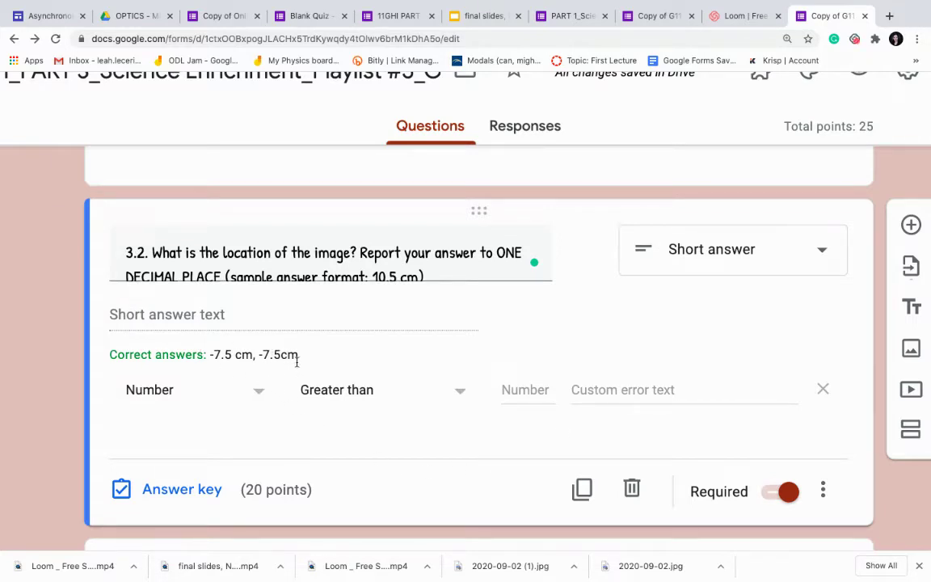
- Switch question 3.2's validation type to Text with the Contains condition
left_click(257, 394)
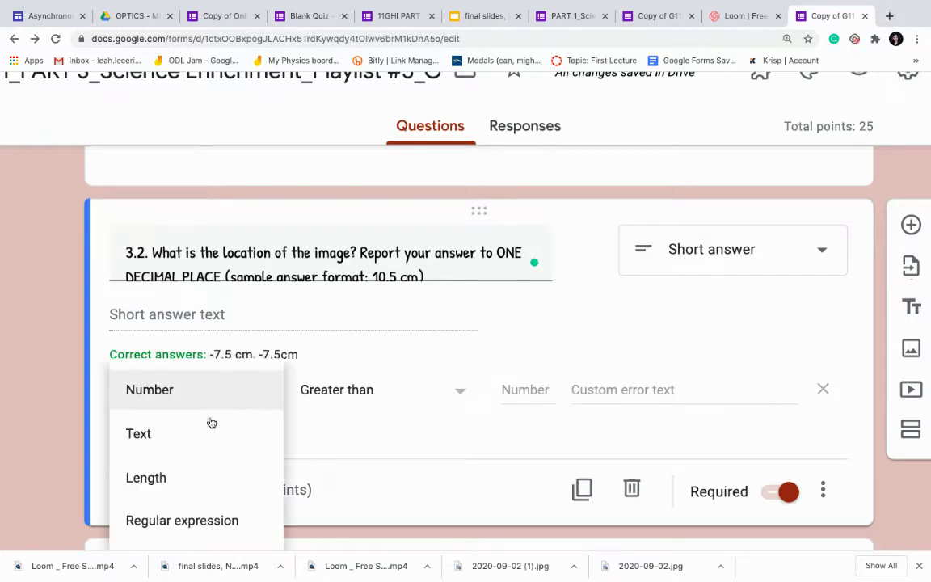
left_click(210, 425)
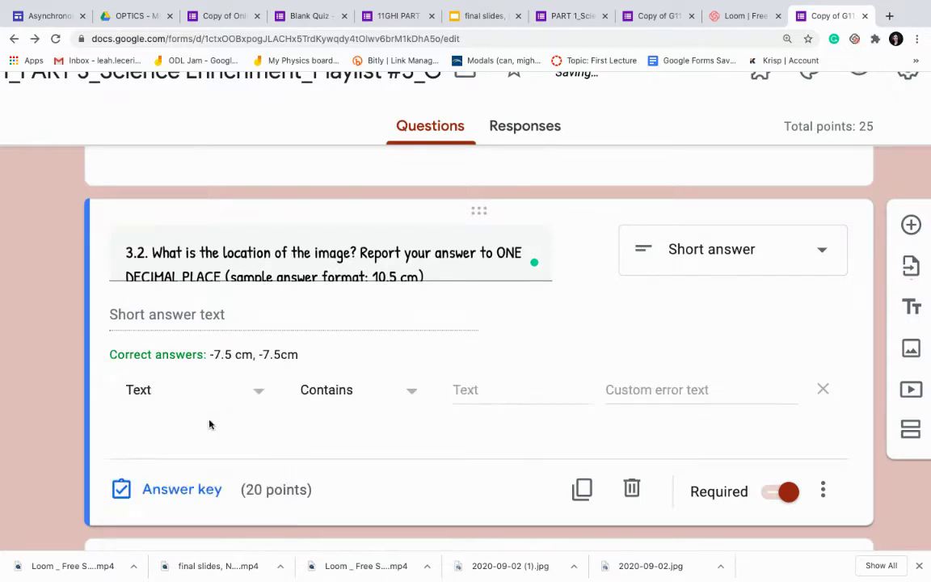
left_click(390, 397)
left_click(446, 425)
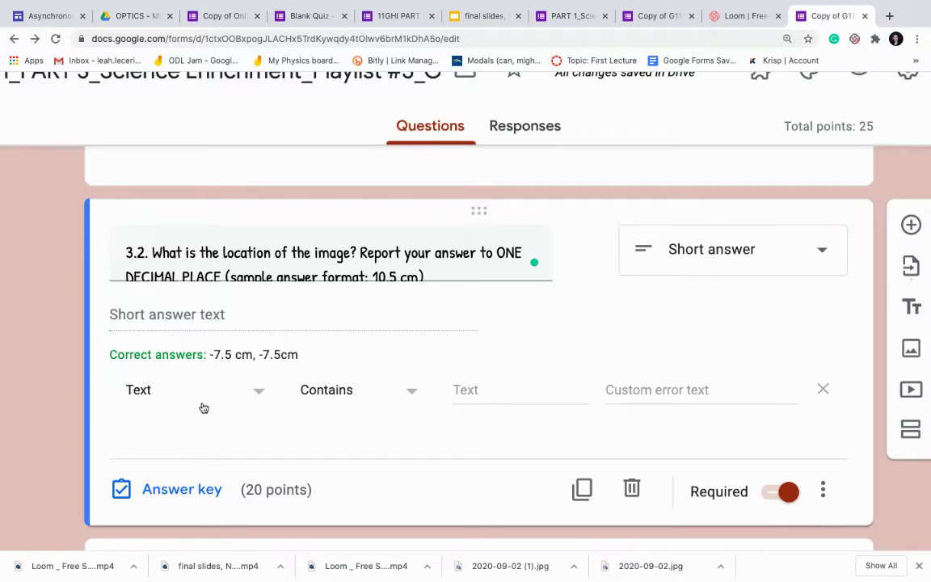
- Make question 3.2's text validation require '-' with the error 'Are you sure with the sign?'
left_click(488, 392)
type("-")
left_click(485, 433)
left_click(686, 395)
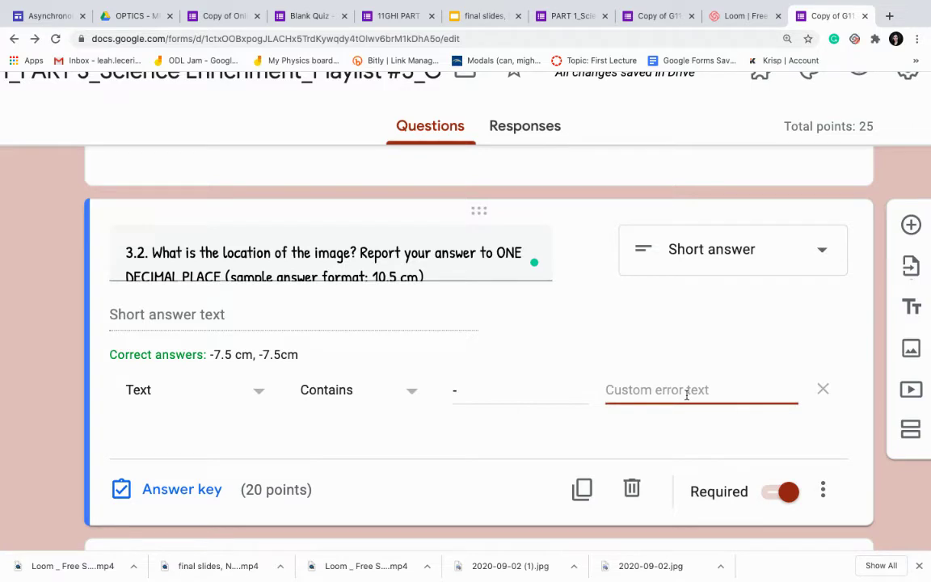
type("Are you sure with the si")
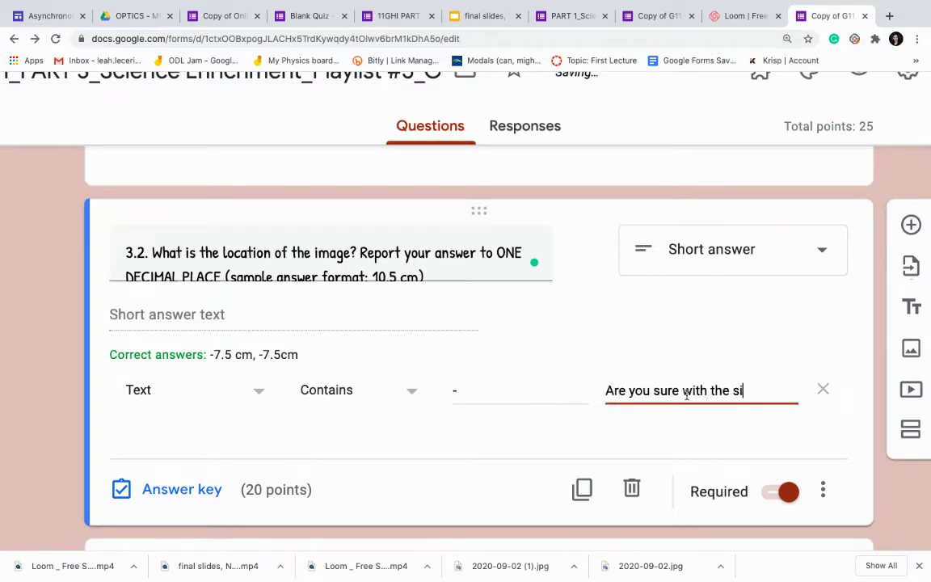
type("gn?")
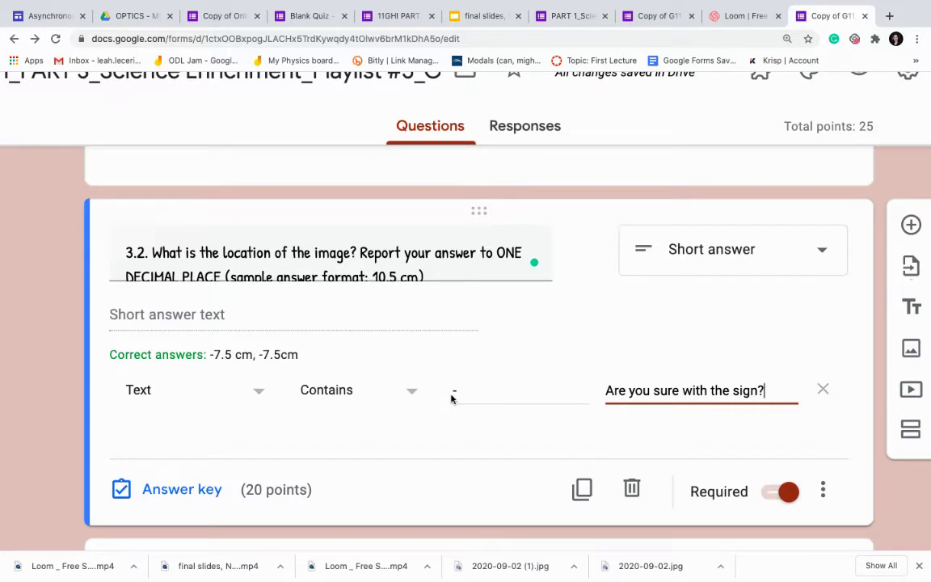
left_click(495, 386)
left_click(775, 391)
scroll(646, 143, "up", 5)
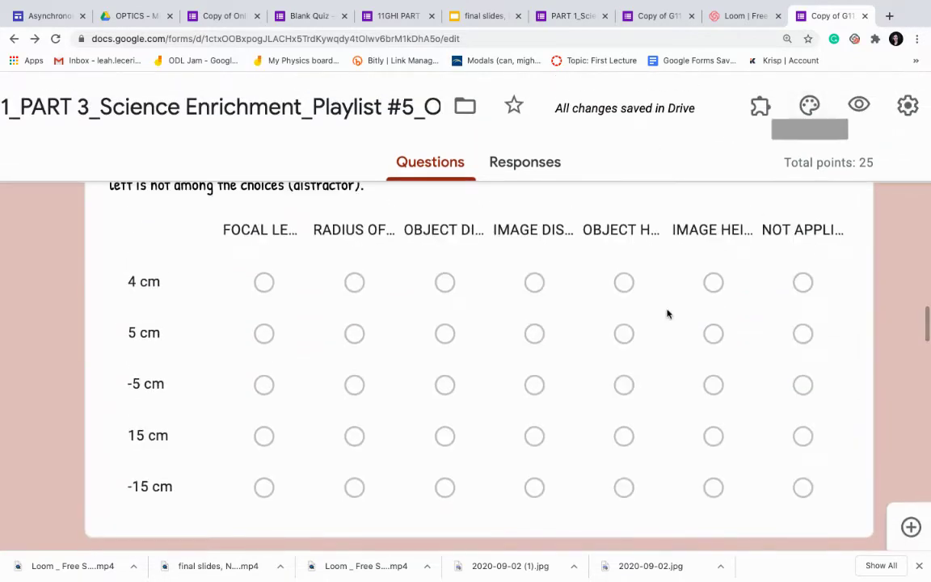
- Delete the 'Are you sure with the sign?' error message, then paste it back, keeping Text validation
scroll(667, 313, "down", 5)
triple_click(691, 350)
left_click(665, 356)
left_click_drag(763, 351, 585, 344)
key("ctrl+c")
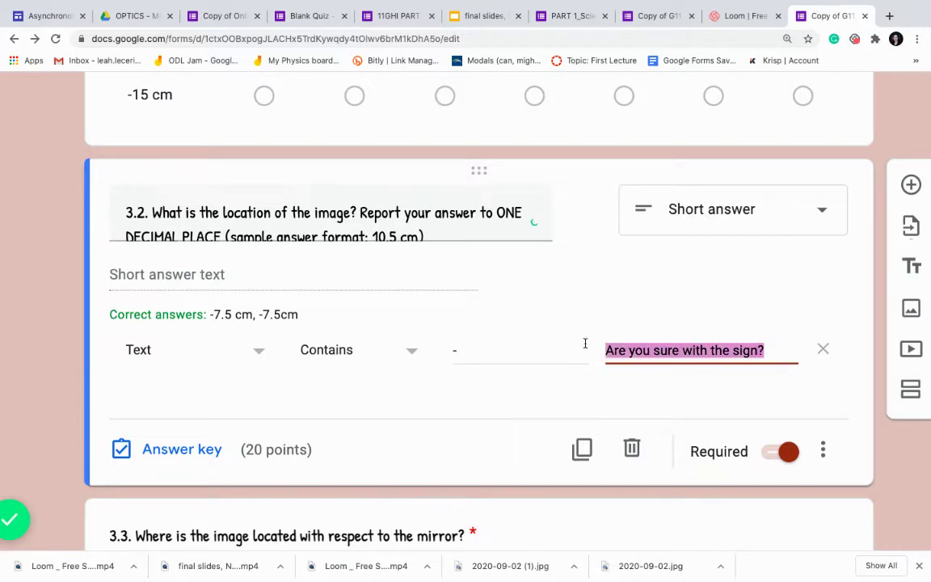
key("BackSpace")
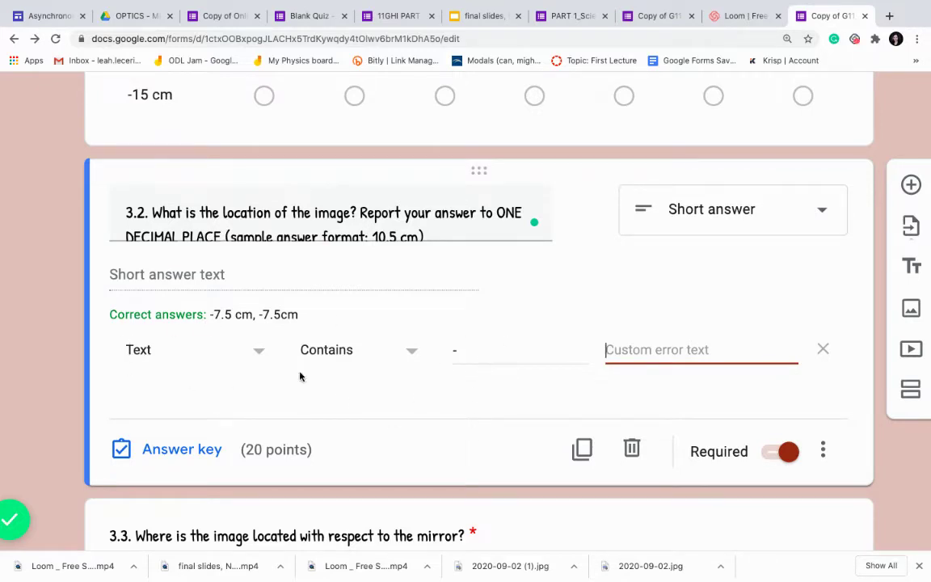
left_click(257, 353)
left_click(375, 392)
left_click(469, 350)
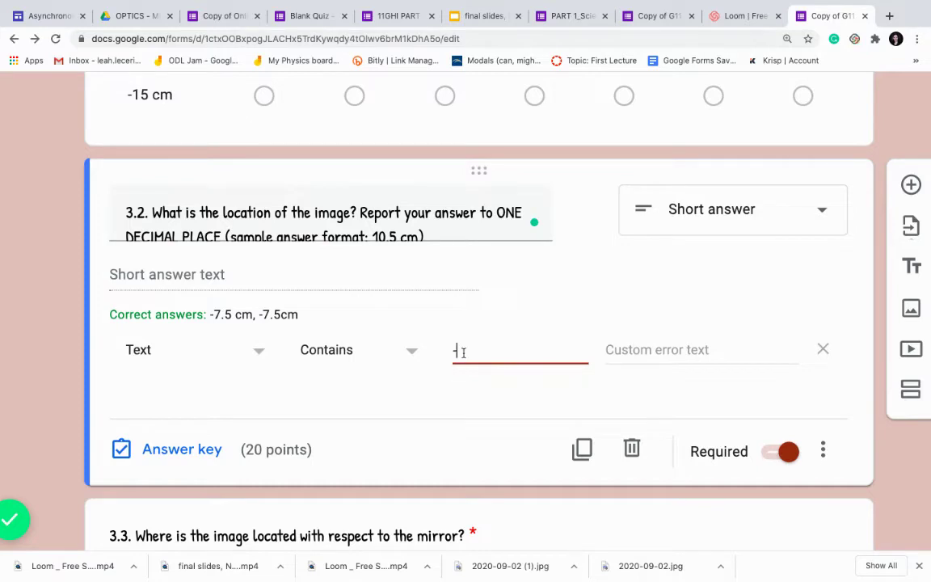
left_click(663, 349)
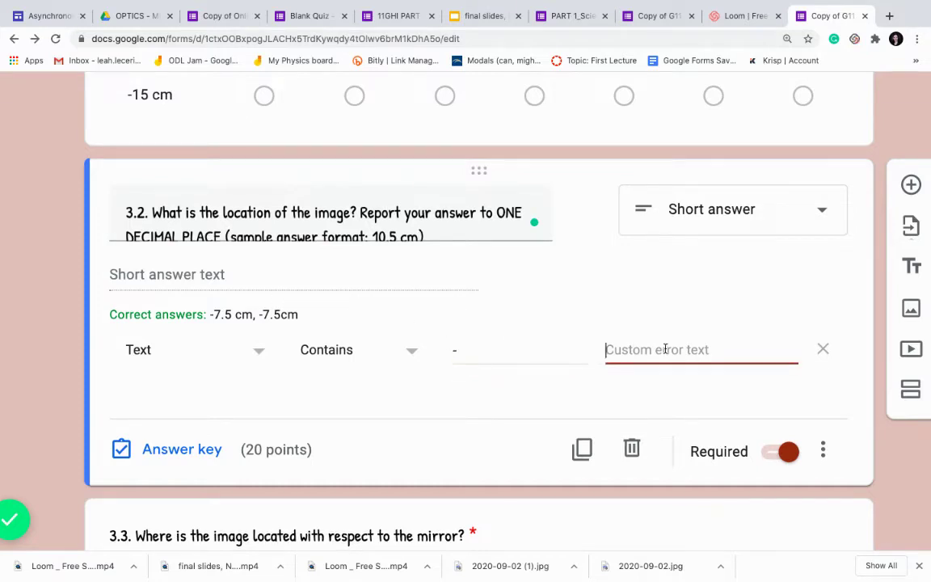
key("ctrl+v")
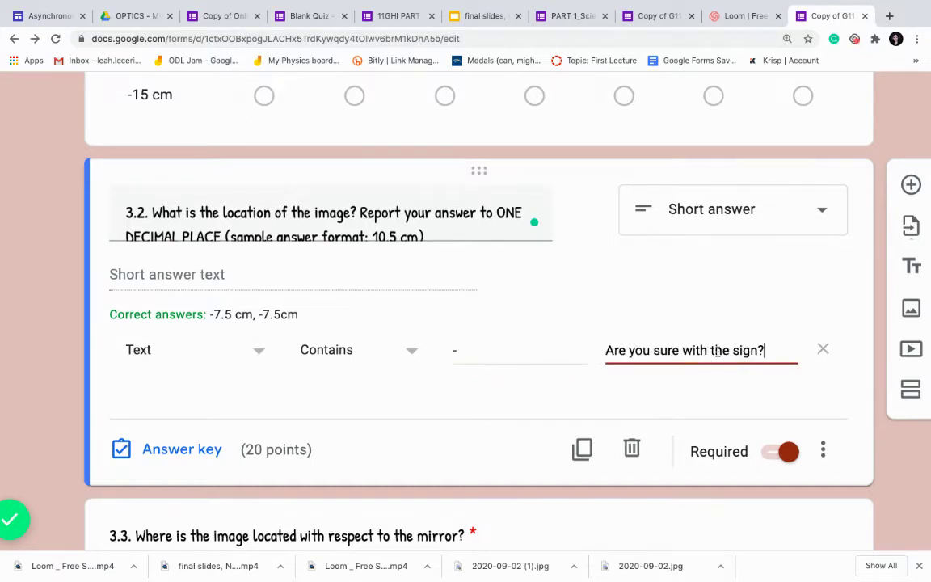
left_click(759, 350)
- Preview the form as a respondent sees it
scroll(692, 359, "up", 3)
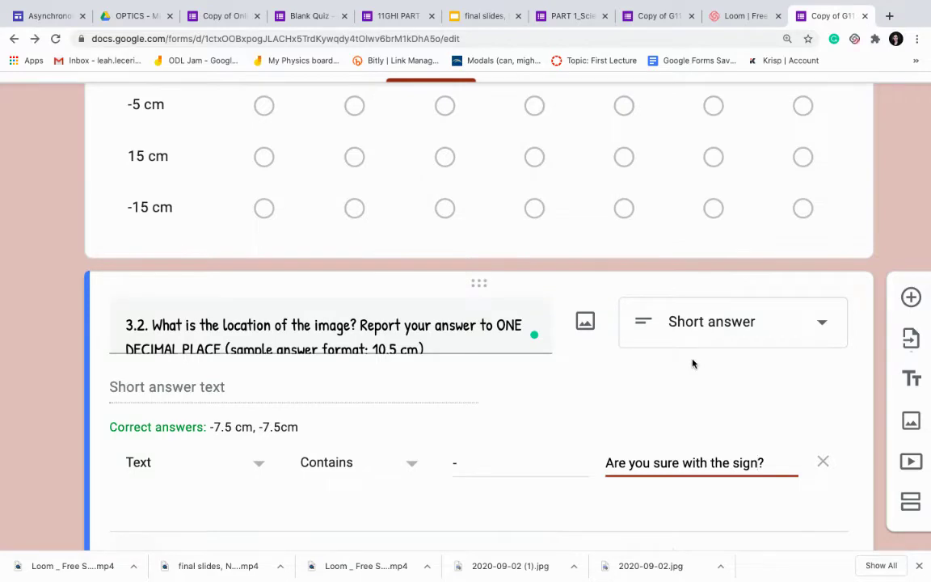
scroll(692, 363, "up", 10)
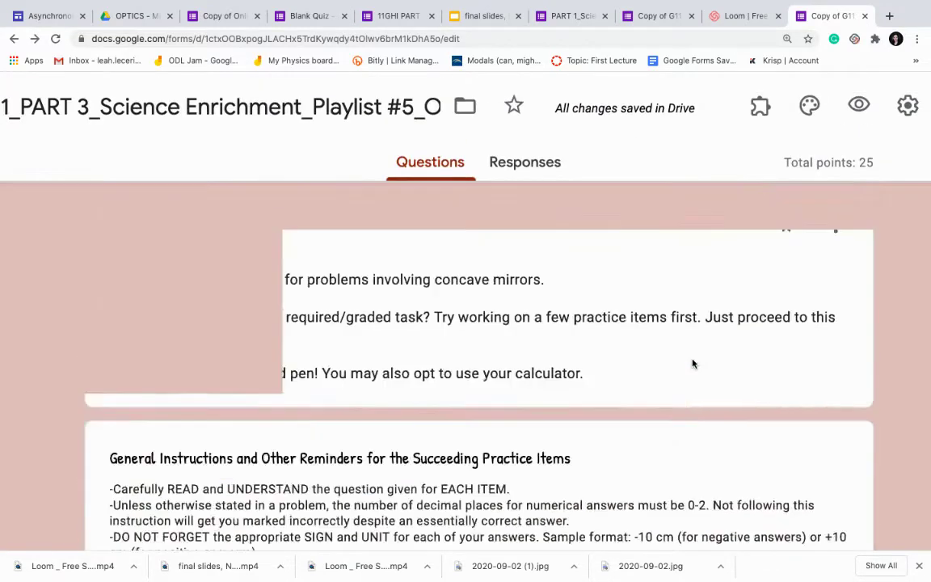
left_click(859, 106)
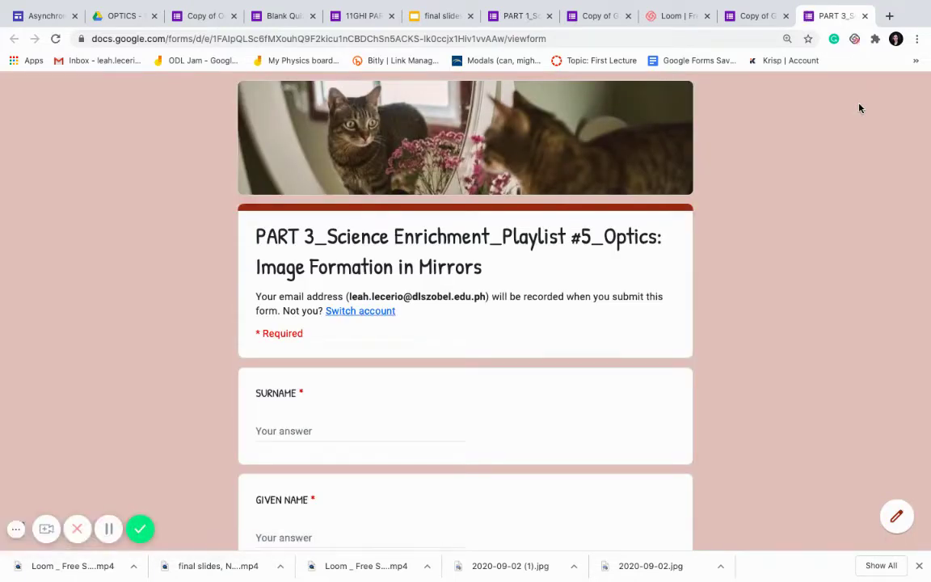
- Enter a placeholder surname and given name and choose section 11I
scroll(652, 210, "down", 3)
left_click(293, 332)
type("I")
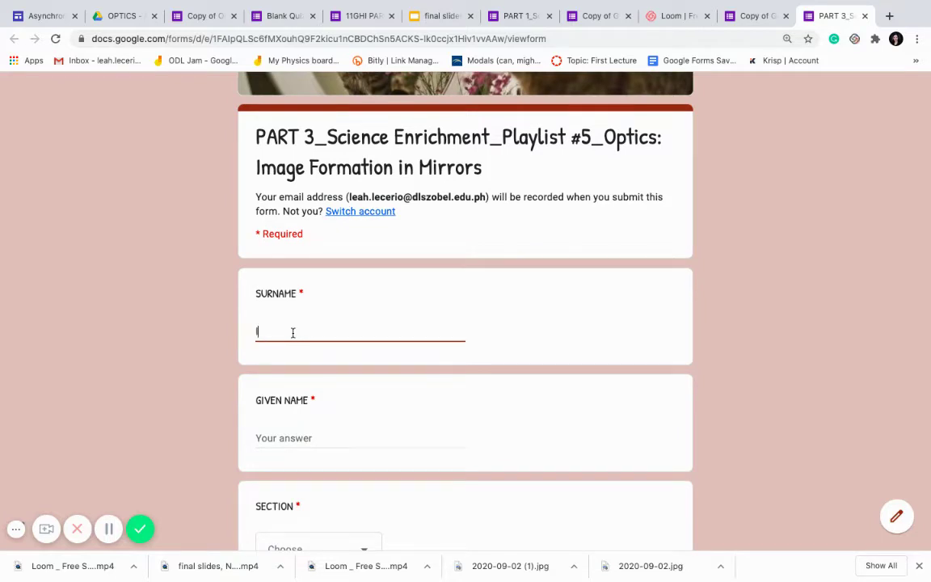
scroll(291, 332, "down", 2)
left_click(281, 360)
type("a")
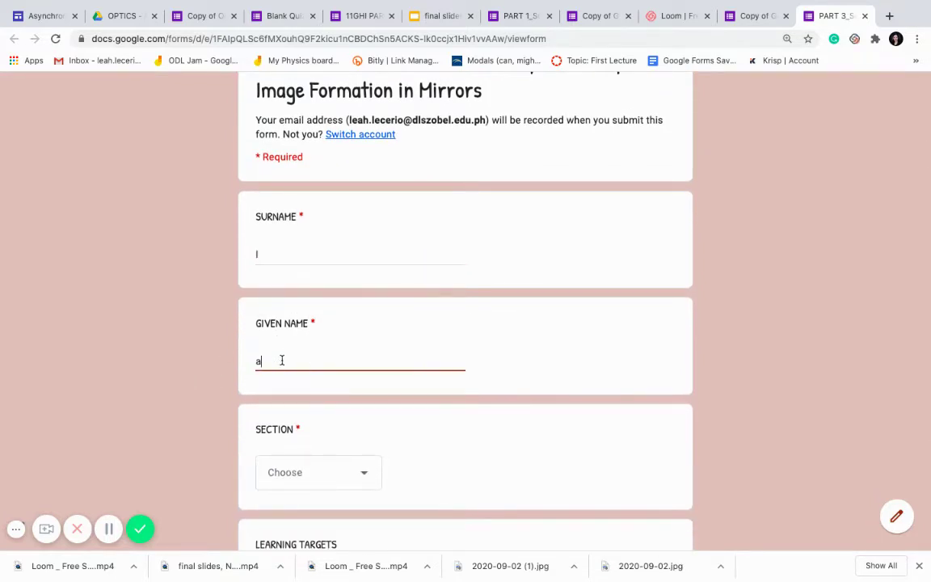
scroll(283, 359, "down", 3)
left_click(315, 379)
left_click(307, 408)
scroll(279, 477, "down", 2)
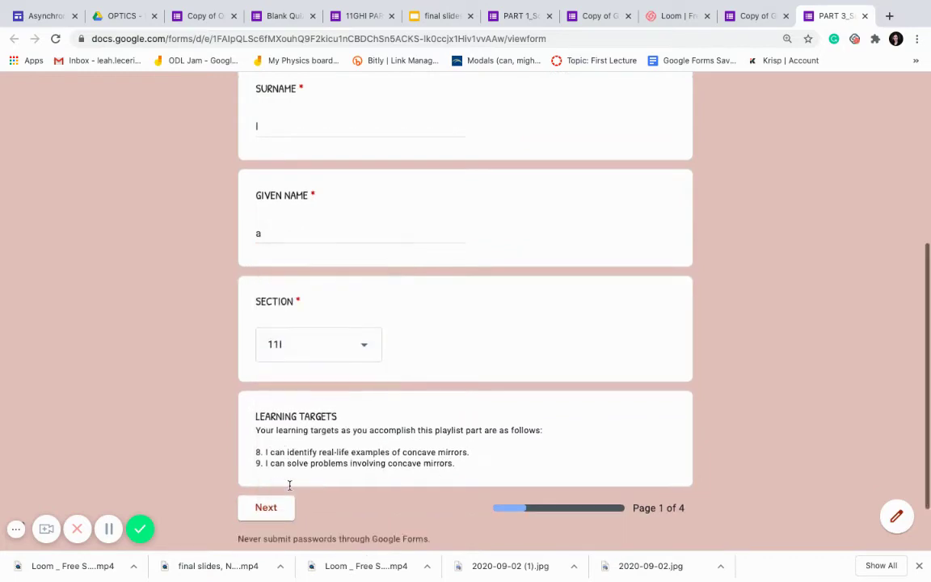
- Advance through the form's pages to the Your Turn! practice page
left_click(265, 450)
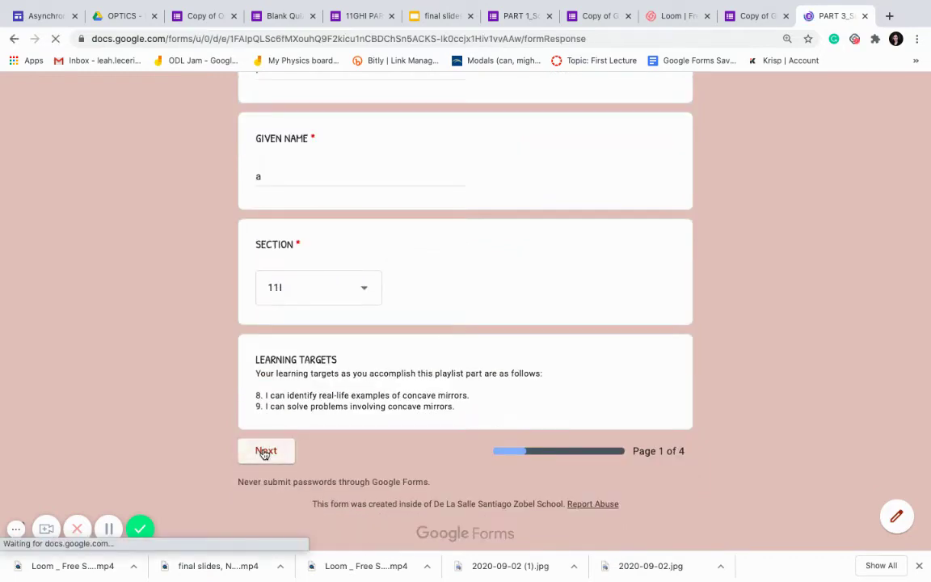
scroll(374, 462, "down", 5)
scroll(374, 463, "down", 7)
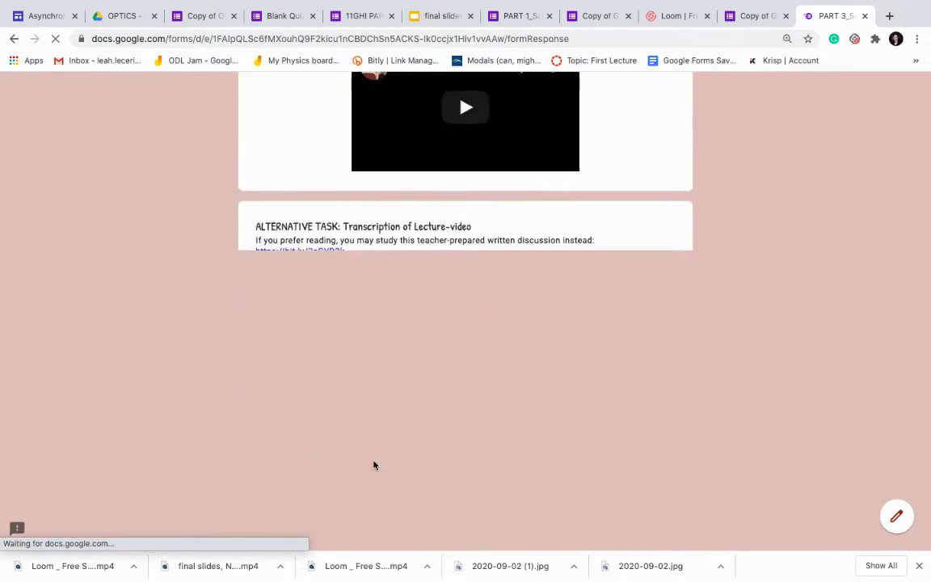
left_click(350, 461)
scroll(659, 413, "down", 14)
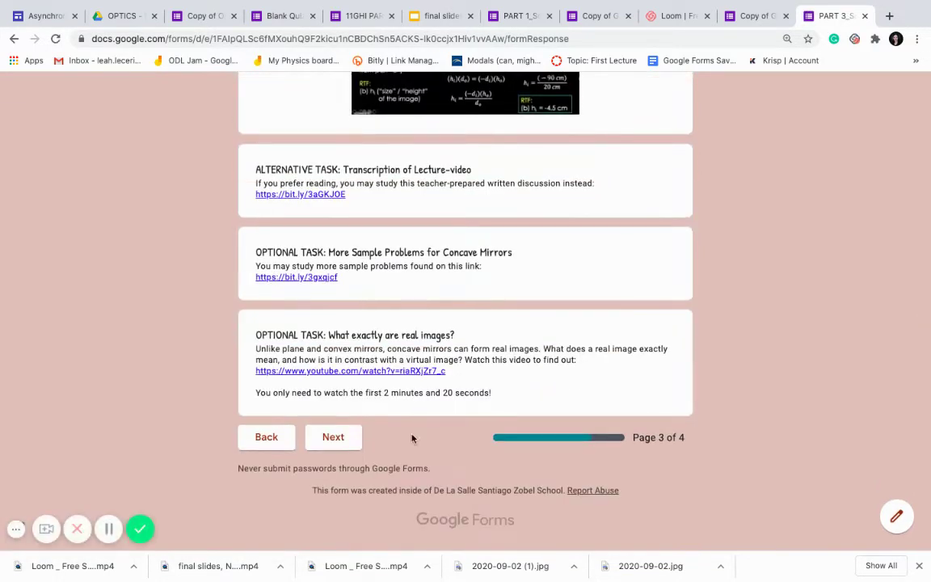
left_click(335, 439)
scroll(451, 419, "down", 8)
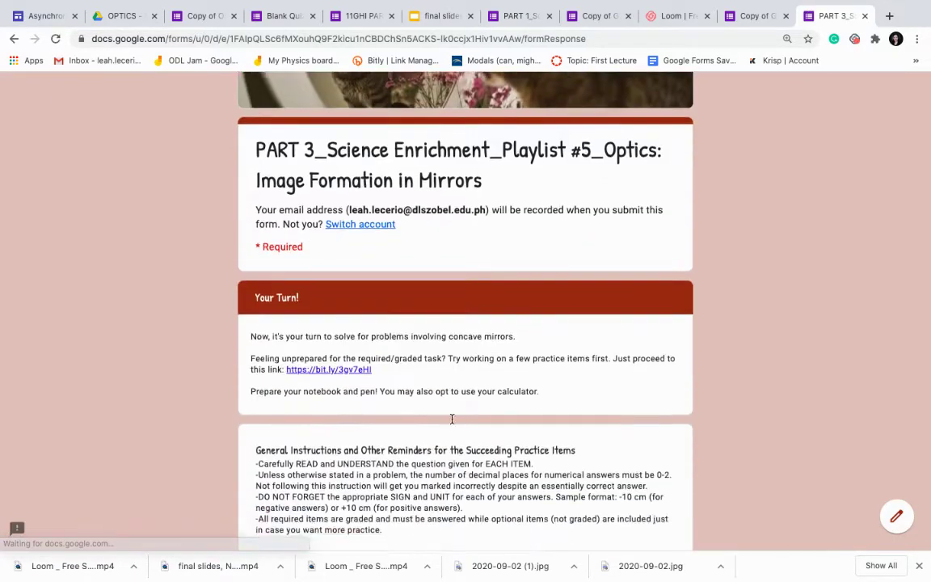
- Answer item 3.2 with '7.5 cm' so the sign warning appears
scroll(447, 346, "down", 4)
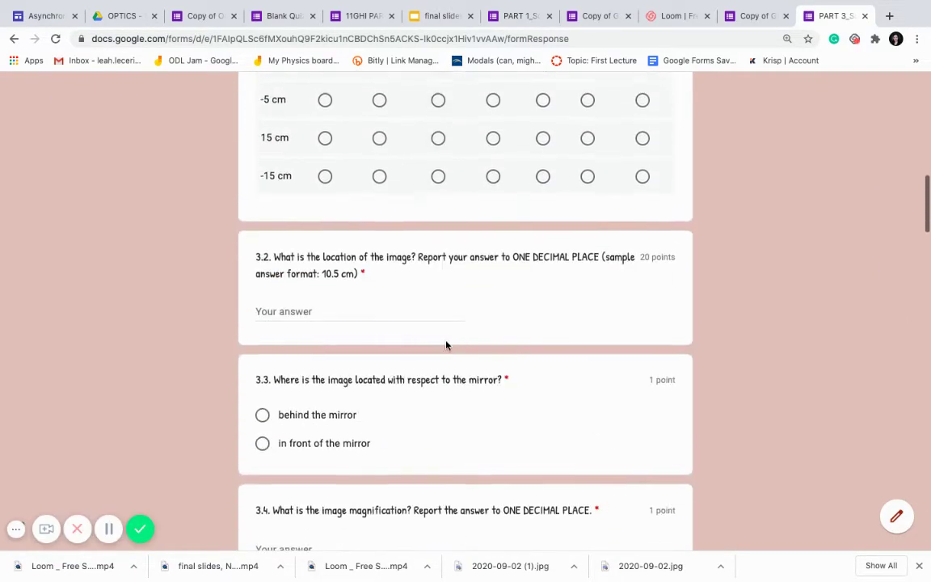
left_click(355, 302)
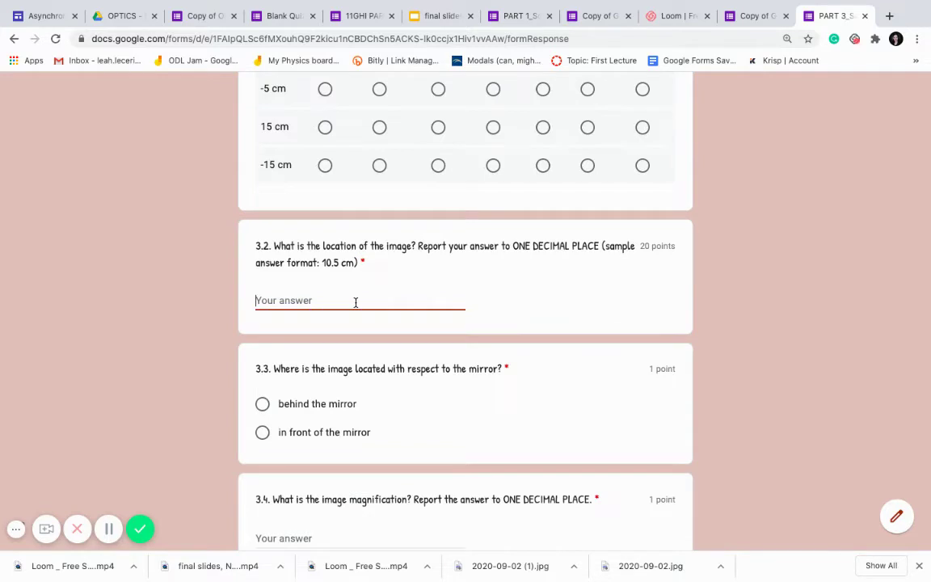
type("7.5 cm")
scroll(454, 303, "down", 2)
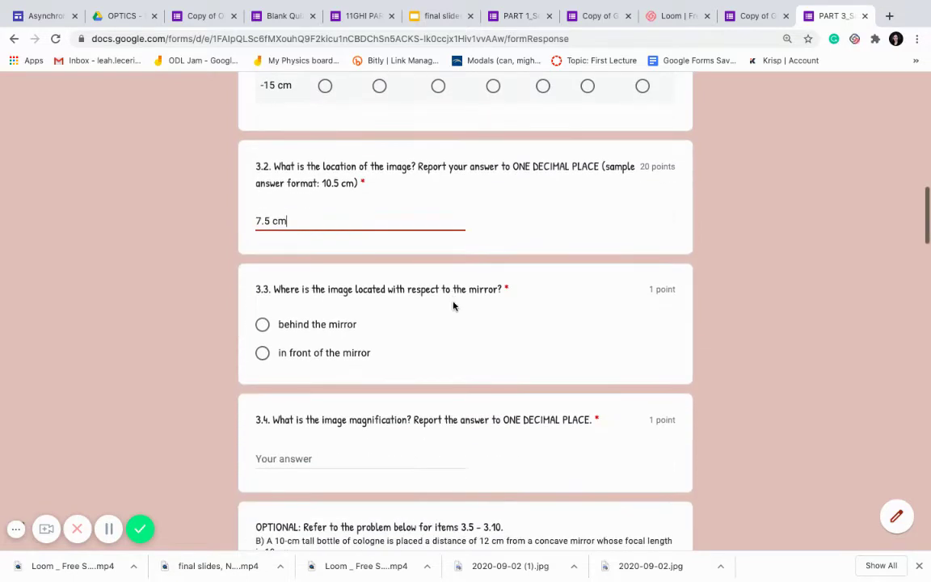
scroll(380, 295, "down", 1)
left_click(329, 248)
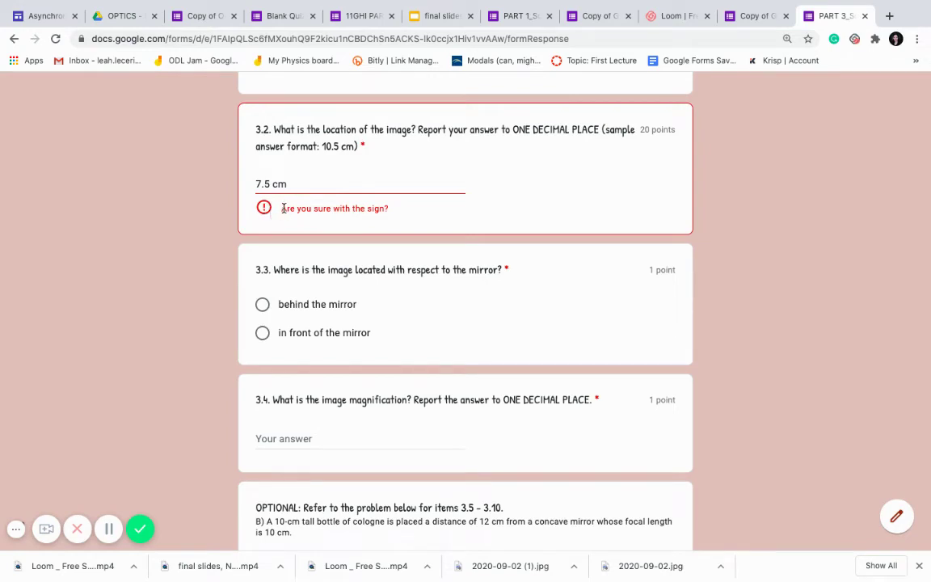
left_click_drag(284, 208, 417, 218)
- Choose 'behind the mirror' for item 3.3
left_click(401, 306)
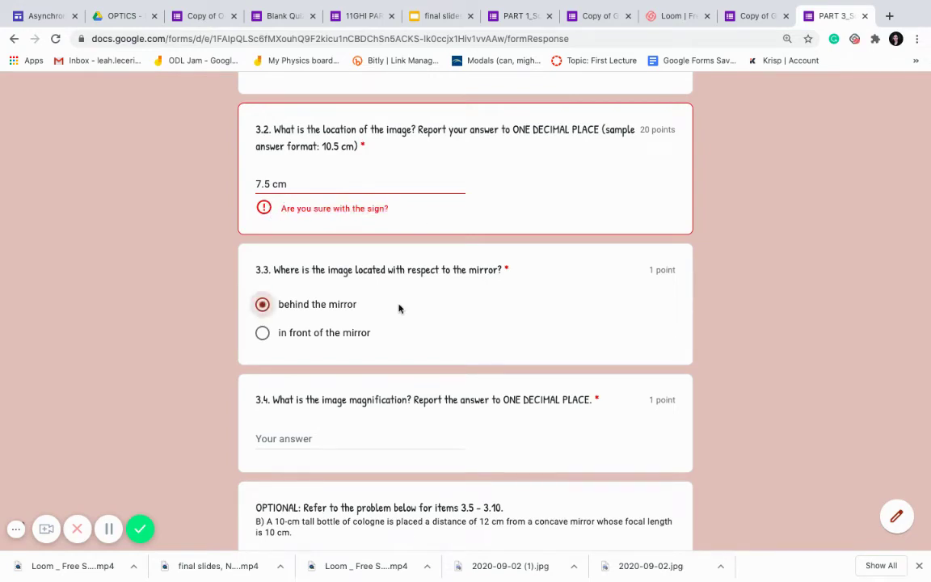
scroll(398, 307, "down", 2)
scroll(399, 307, "down", 12)
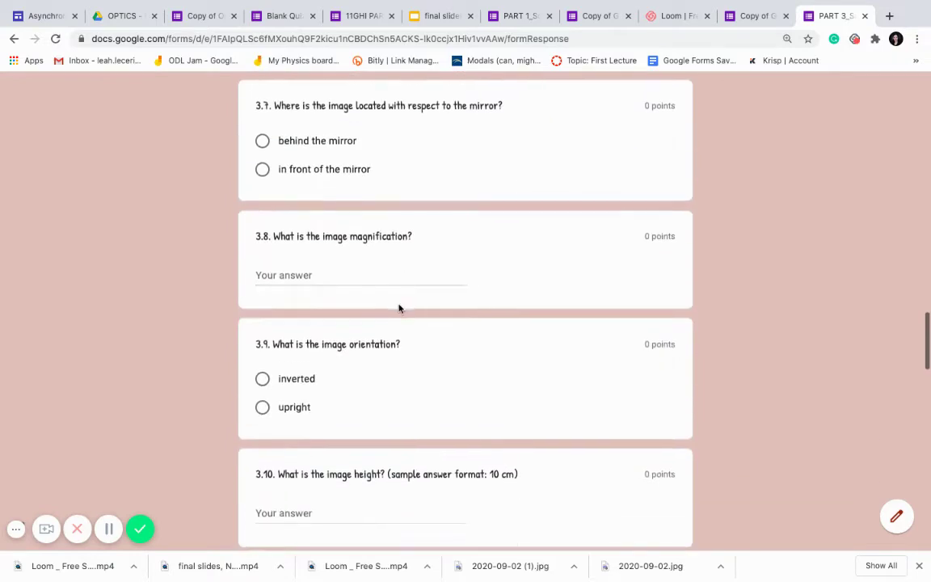
scroll(398, 304, "up", 15)
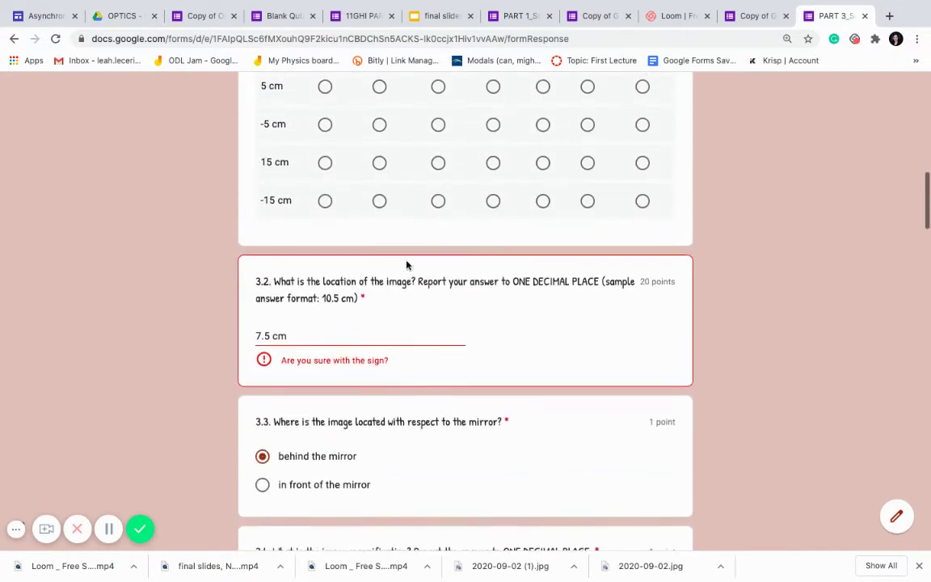
- Add a minus sign before 7.5 in item 3.2, making it -7.5 cm
left_click(315, 331)
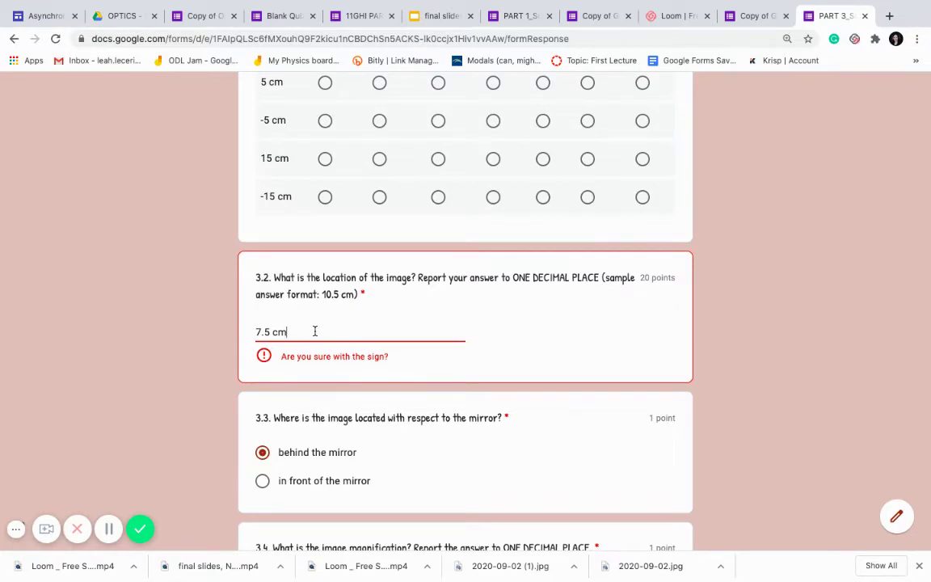
left_click(256, 332)
type("-")
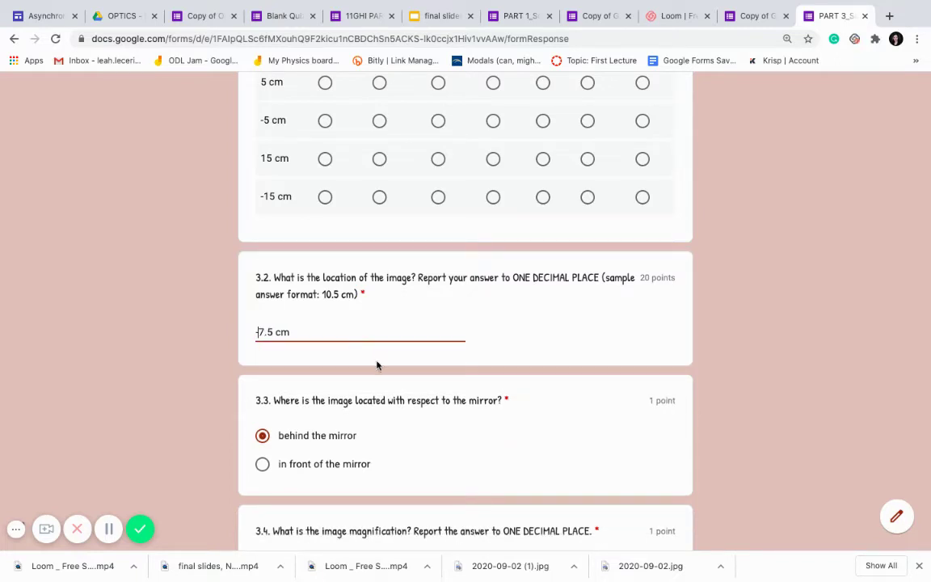
left_click(401, 421)
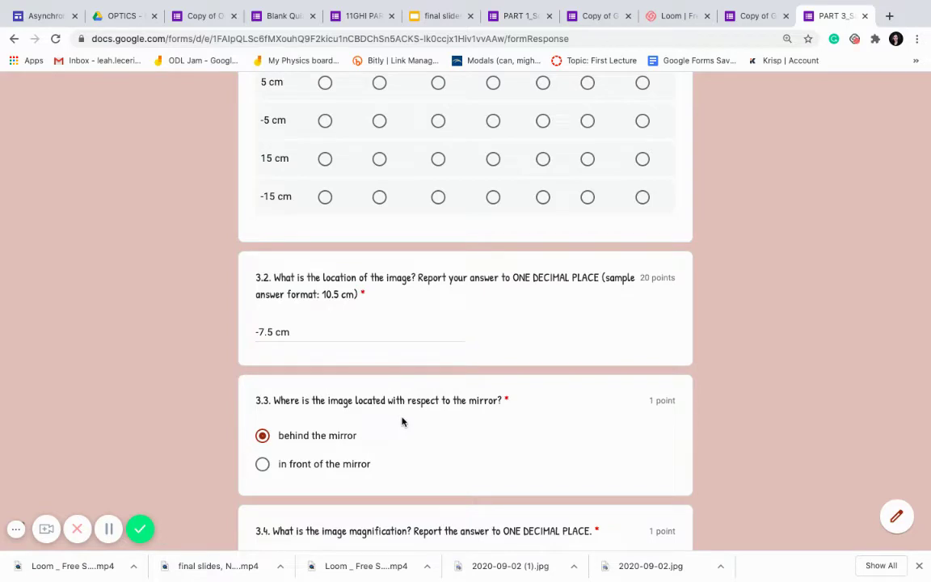
scroll(401, 421, "down", 1)
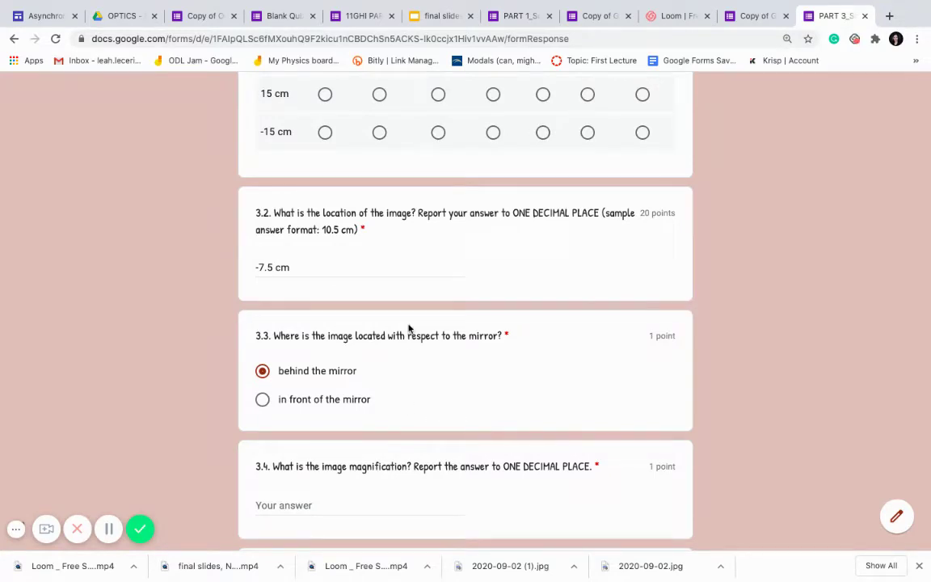
- Delete the -7.5 cm answer in item 3.2, leaving only the minus sign
left_click(342, 269)
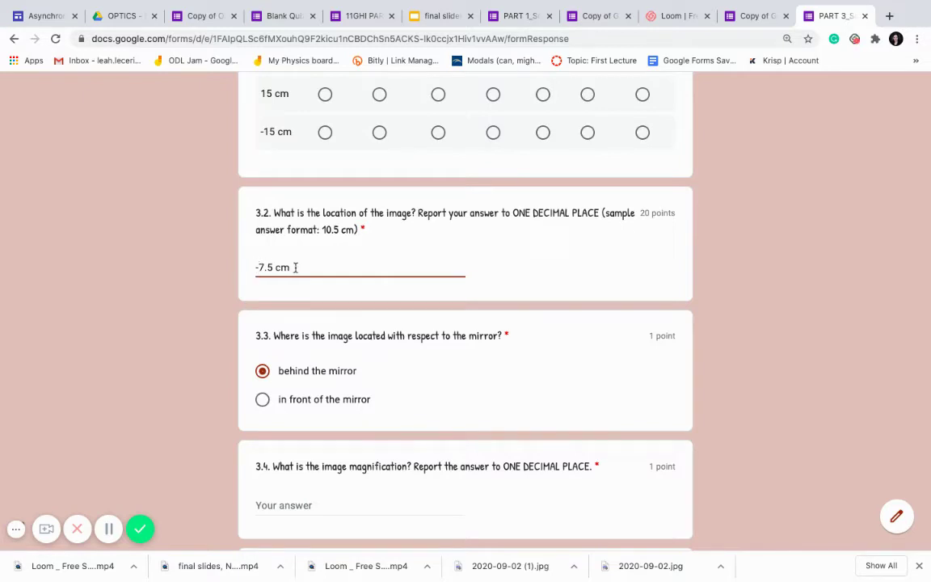
left_click_drag(296, 268, 237, 265)
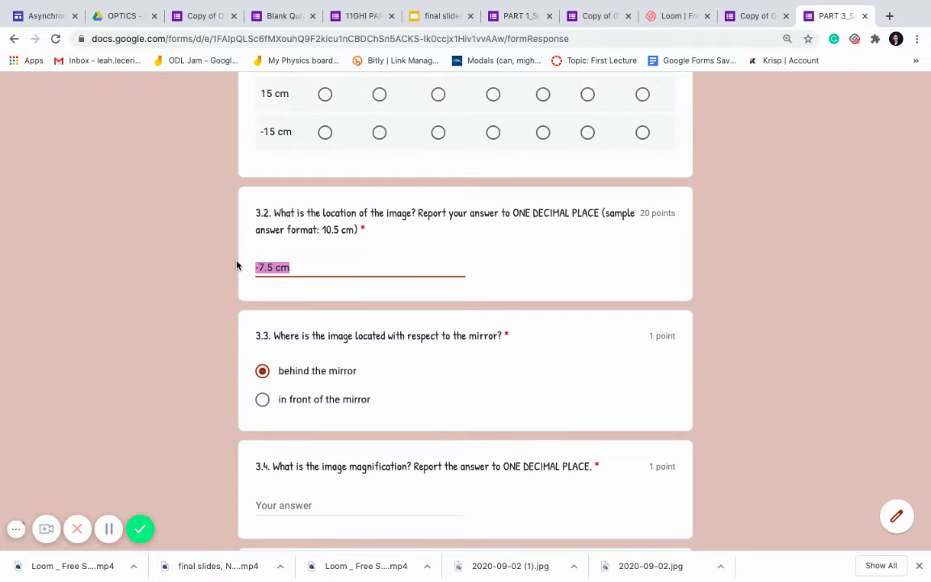
key("BackSpace")
left_click_drag(305, 260, 223, 259)
key("Right")
- Switch through the open form tabs to the Newton's Laws of Motion form editor
left_click(599, 14)
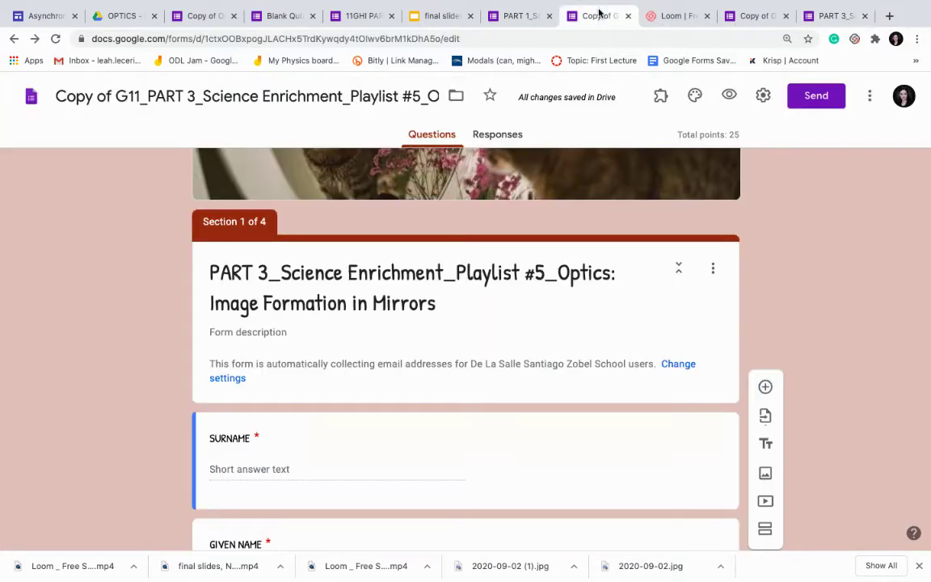
left_click(514, 16)
left_click(349, 15)
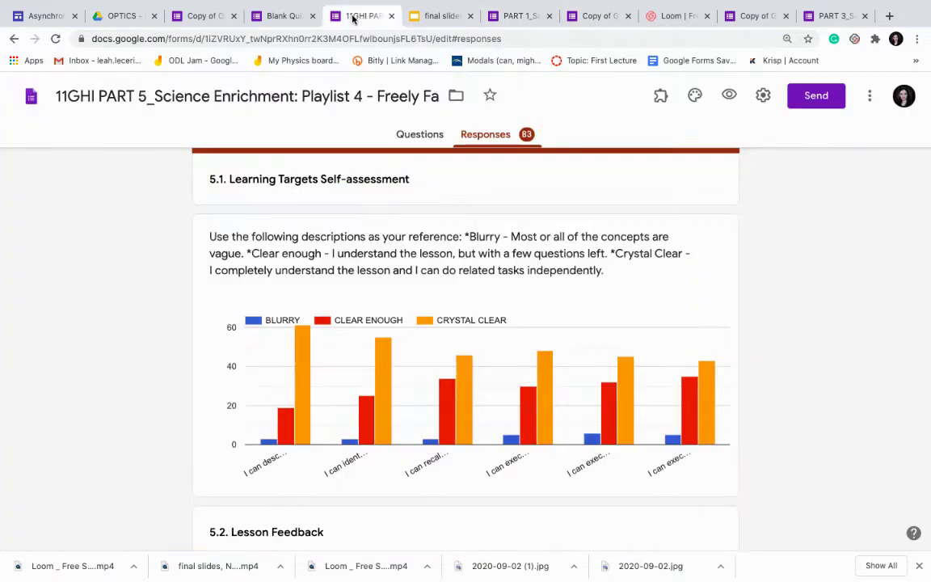
left_click(287, 16)
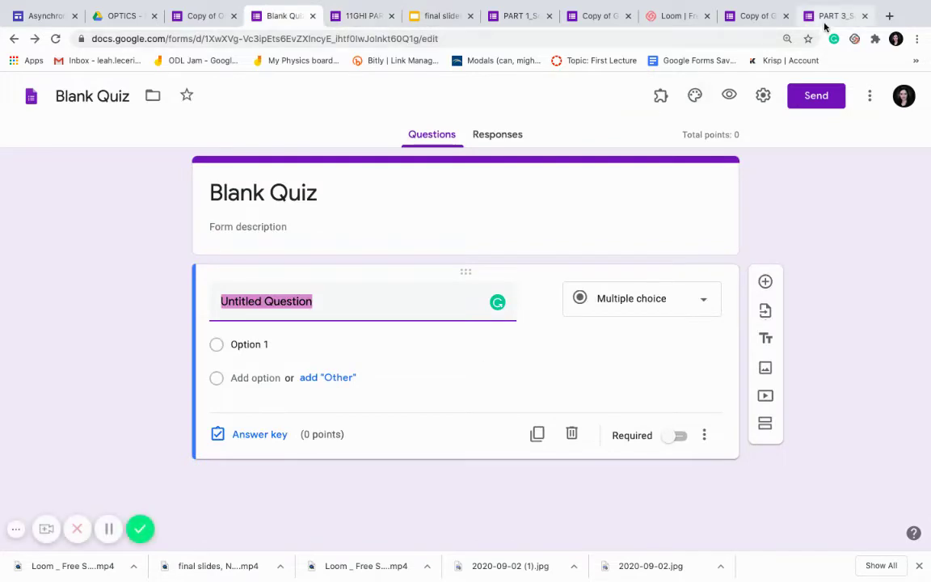
left_click(202, 19)
scroll(417, 328, "up", 1)
scroll(404, 277, "up", 2)
scroll(404, 277, "down", 2)
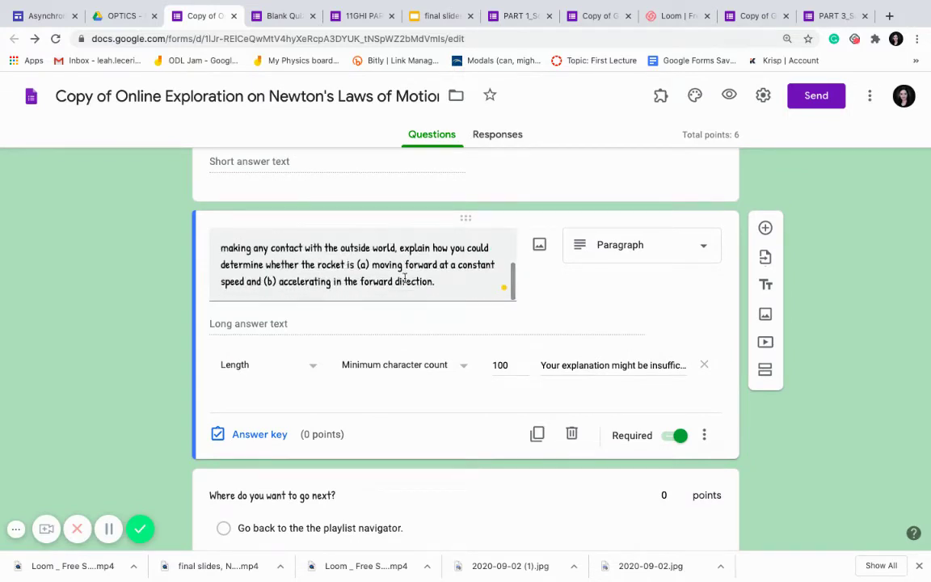
scroll(404, 277, "up", 2)
- Review the paragraph question's Length validation: 100-character minimum and its custom error message
left_click(404, 277)
left_click(398, 266)
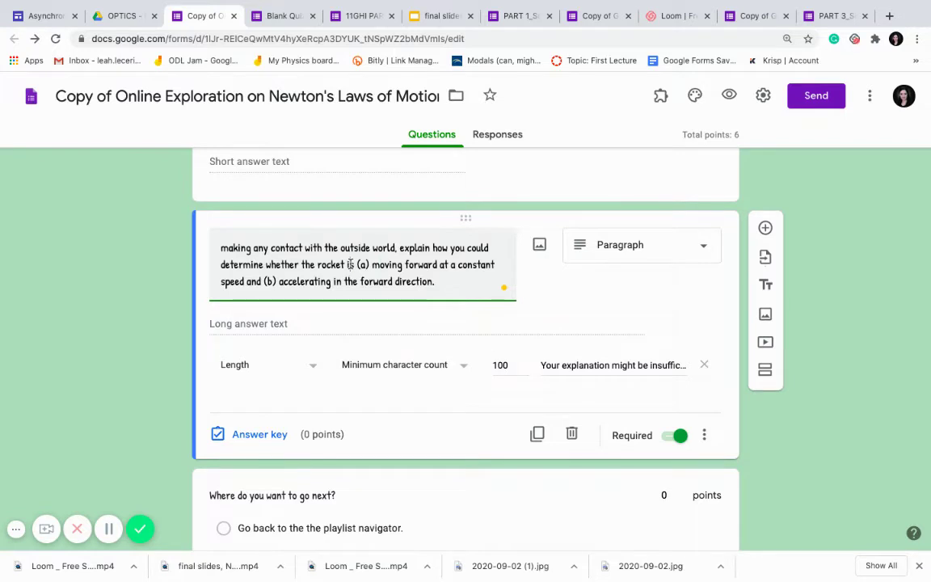
left_click_drag(362, 264, 451, 265)
left_click(447, 279)
scroll(446, 279, "down", 1)
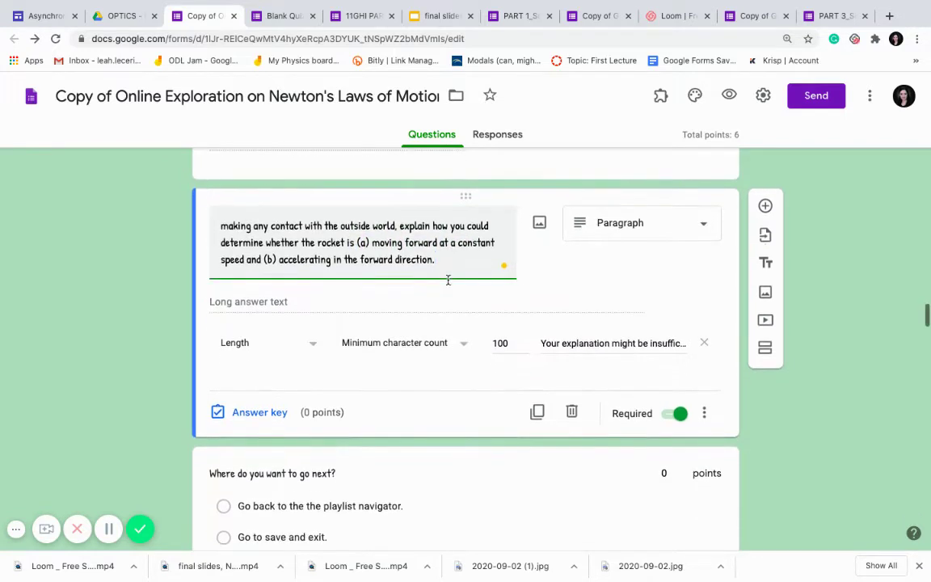
left_click(316, 341)
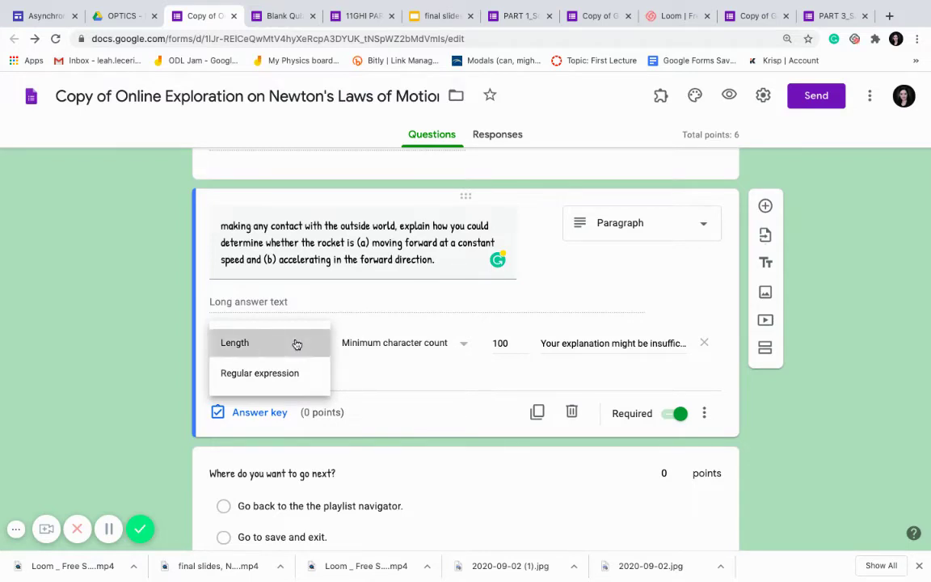
left_click(297, 343)
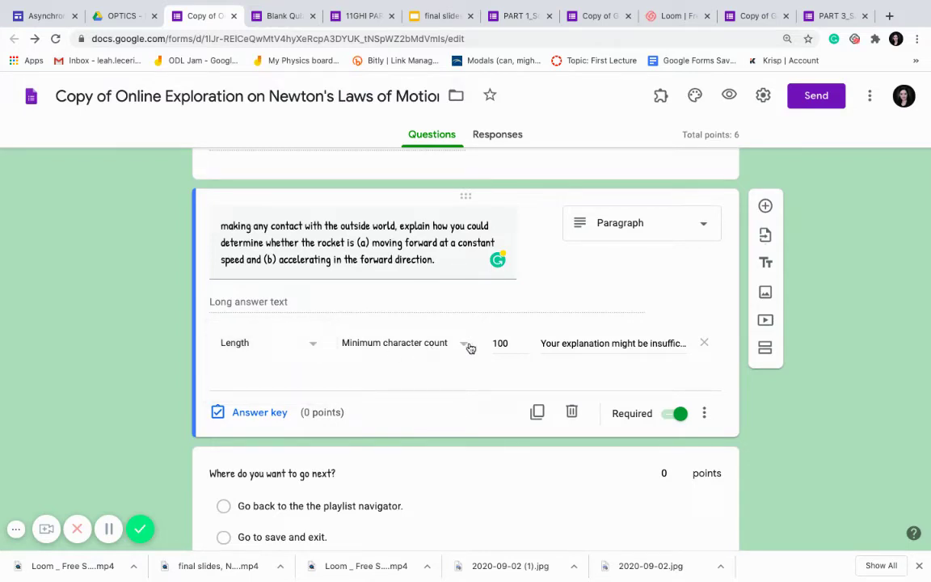
left_click(519, 343)
left_click(581, 342)
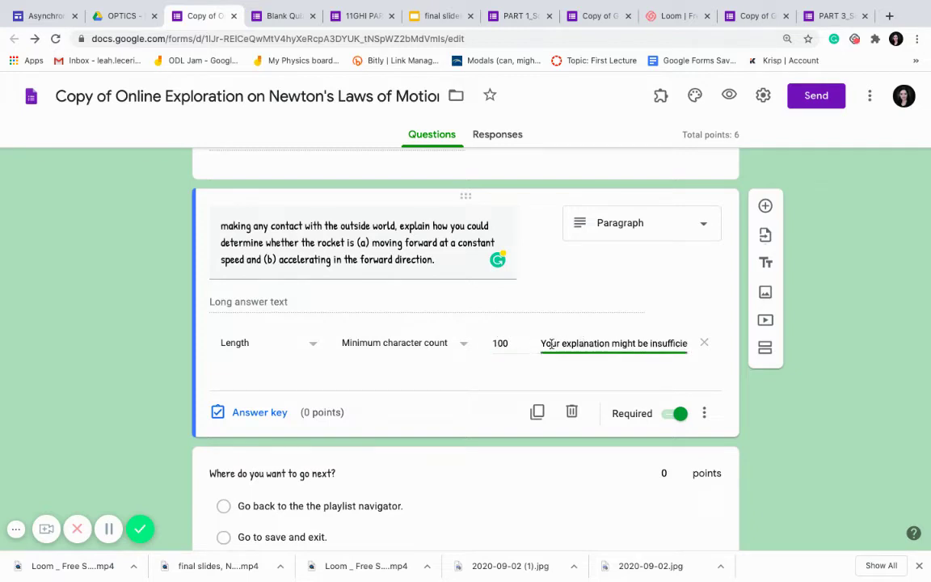
left_click_drag(541, 342, 751, 348)
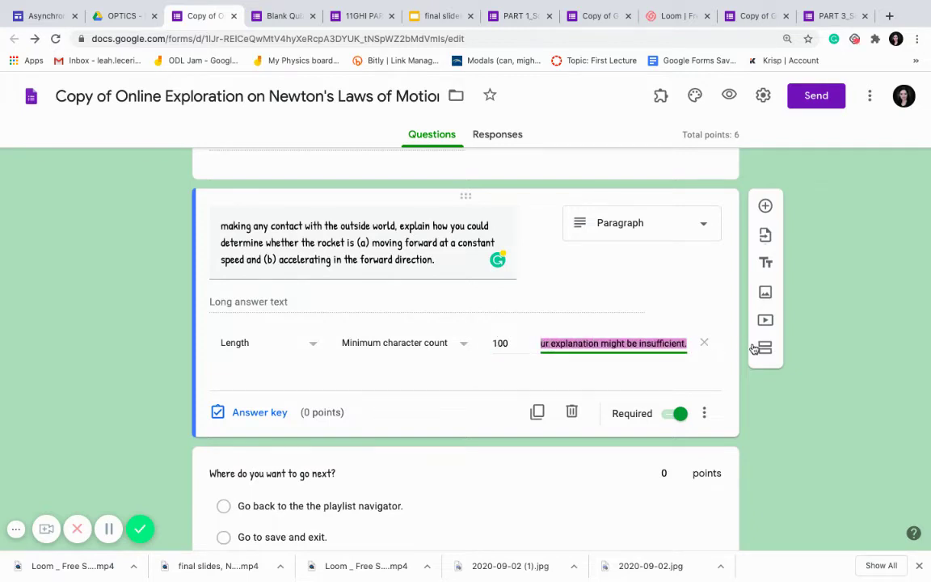
left_click(638, 344)
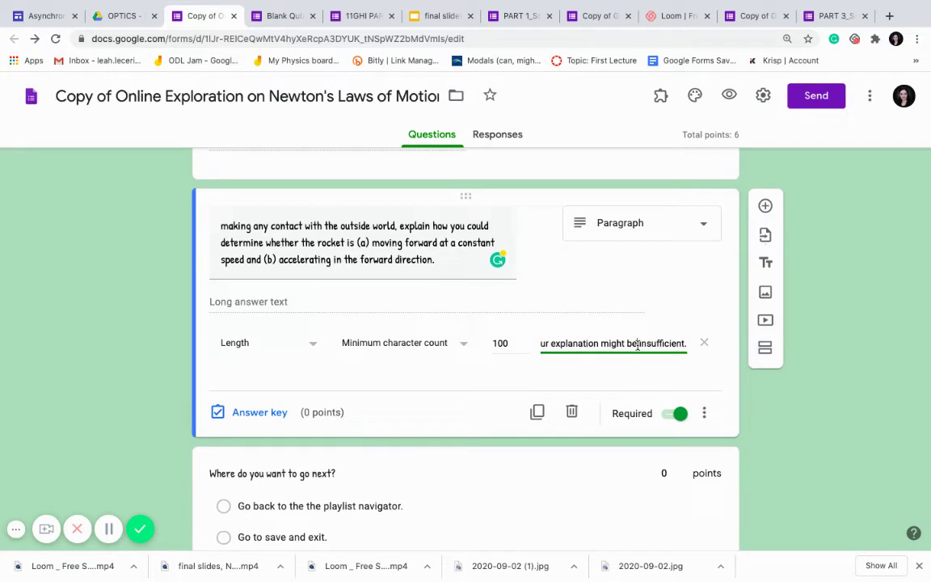
double_click(506, 344)
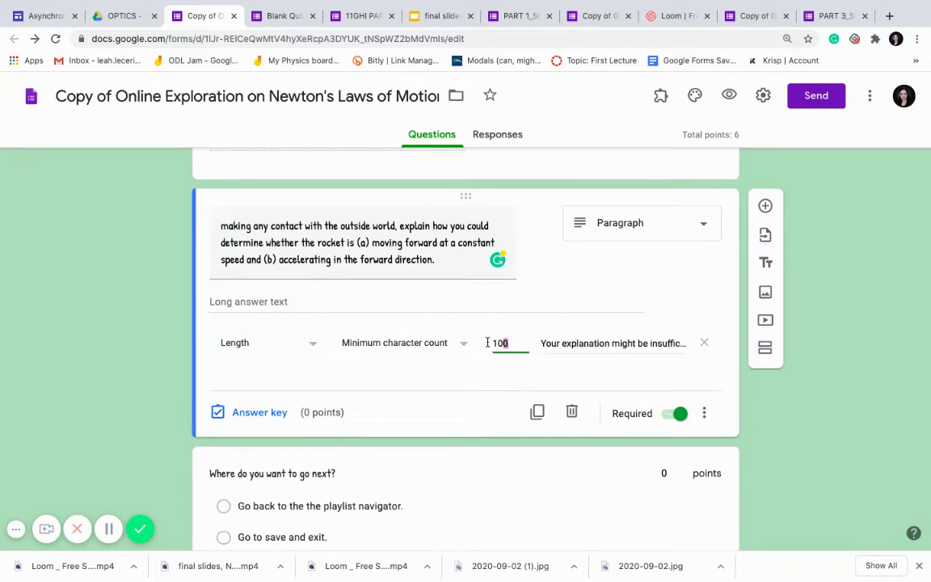
left_click(544, 343)
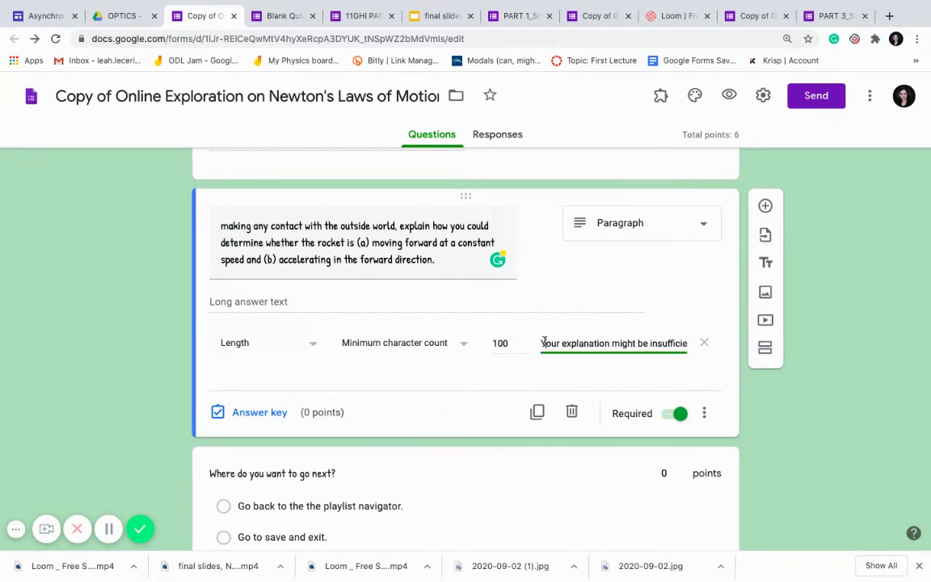
left_click_drag(544, 341, 718, 349)
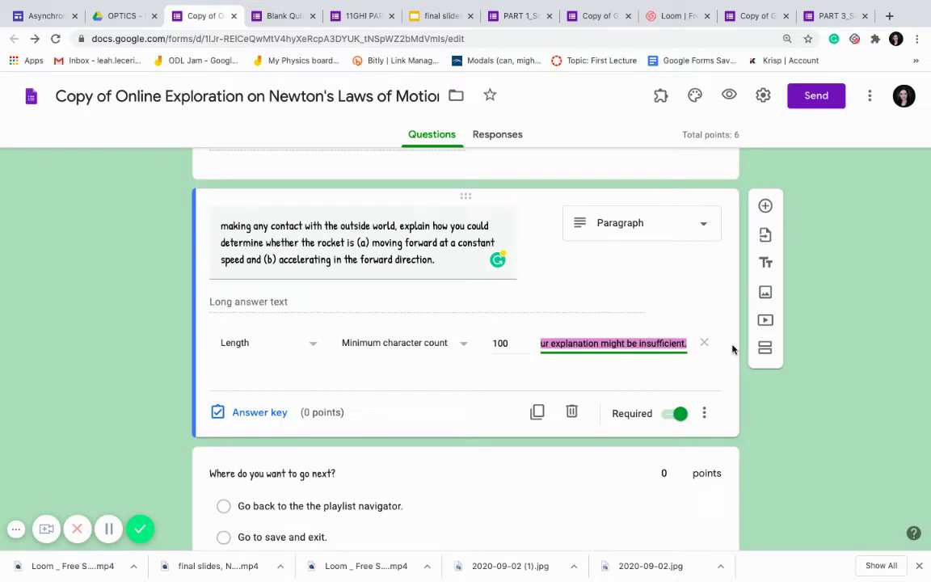
left_click(357, 242)
- Highlight parts (a) and (b) of the question text and the 100-character minimum
left_click(357, 242)
left_click_drag(357, 243, 451, 262)
left_click(388, 247)
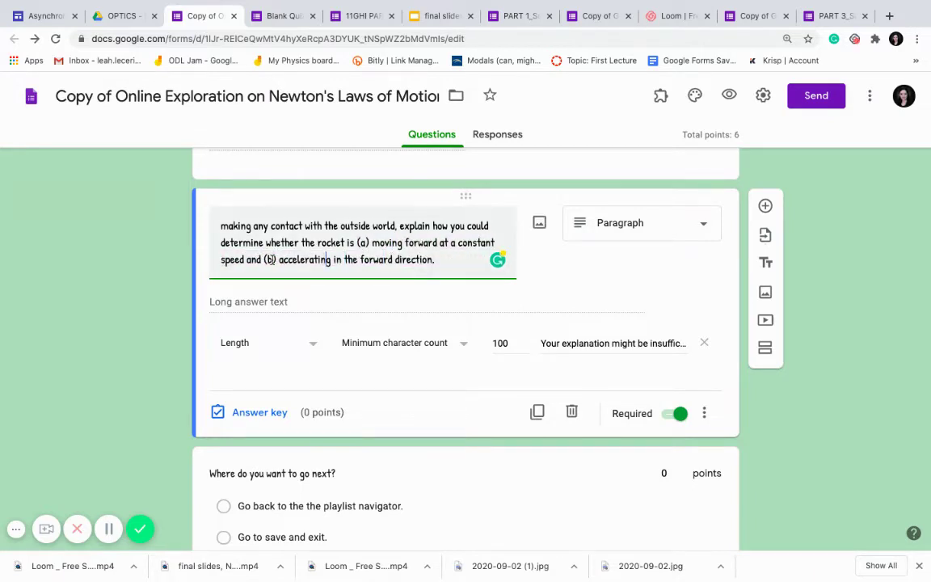
left_click_drag(264, 259, 436, 259)
left_click(436, 259)
left_click(505, 346)
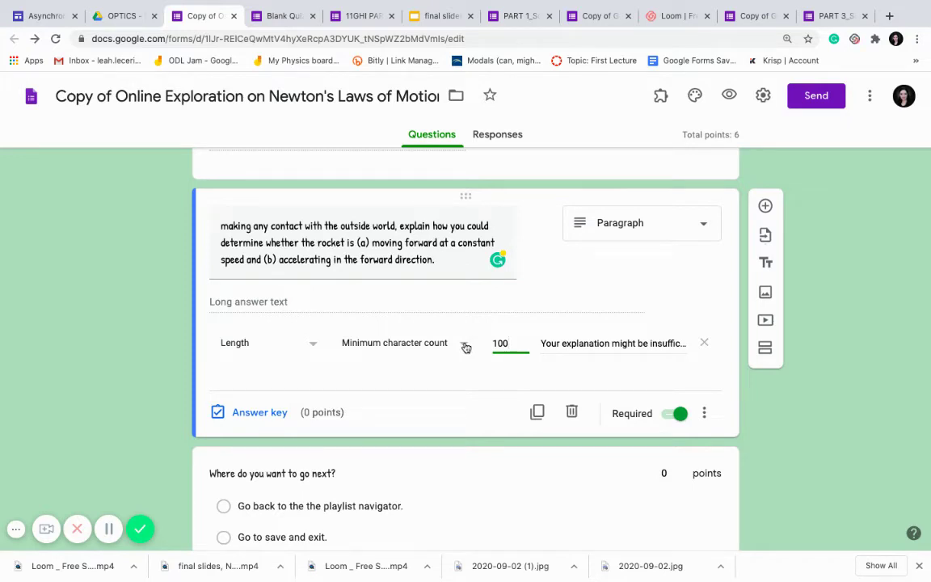
triple_click(443, 264)
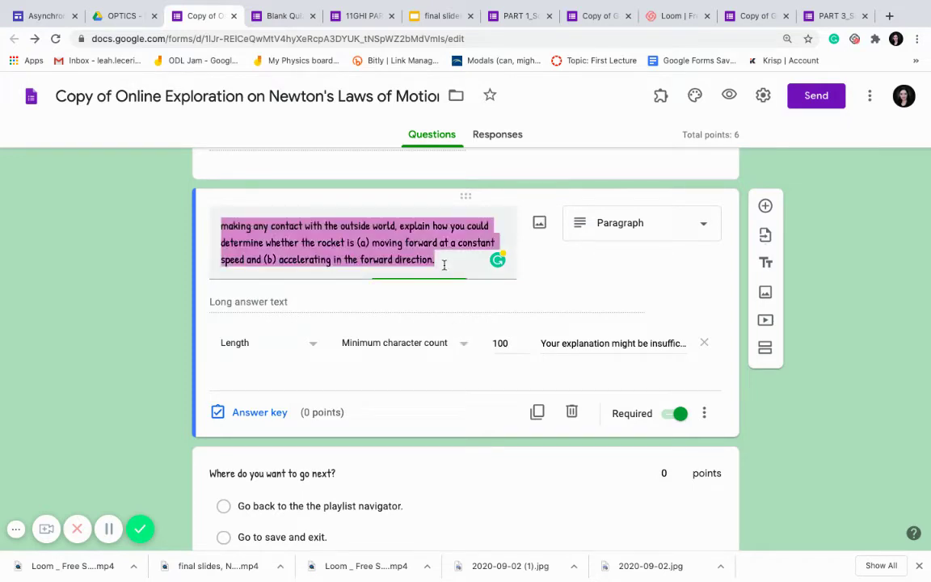
left_click(442, 265)
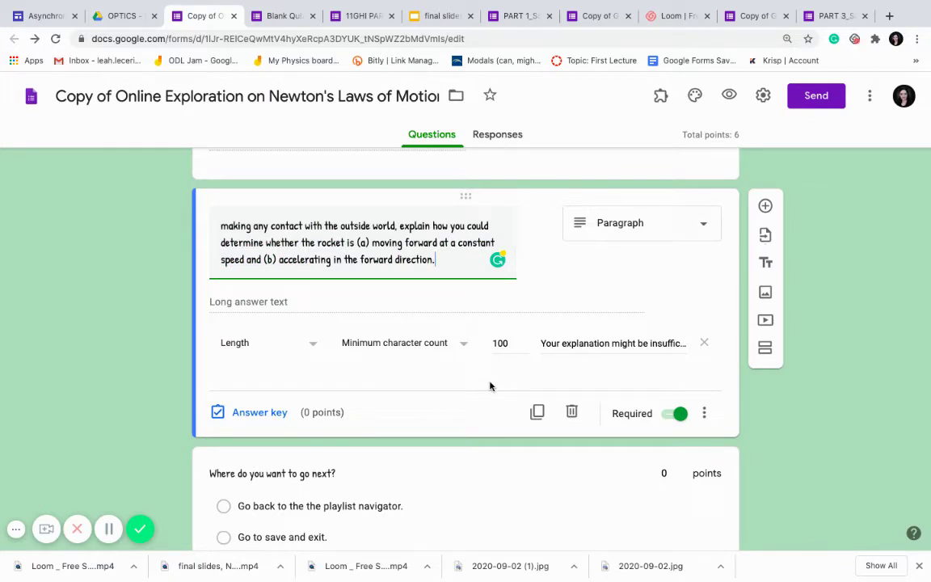
left_click(514, 345)
- Keep Length validation and change the question type from Paragraph to Checkboxes
left_click(705, 413)
left_click(707, 413)
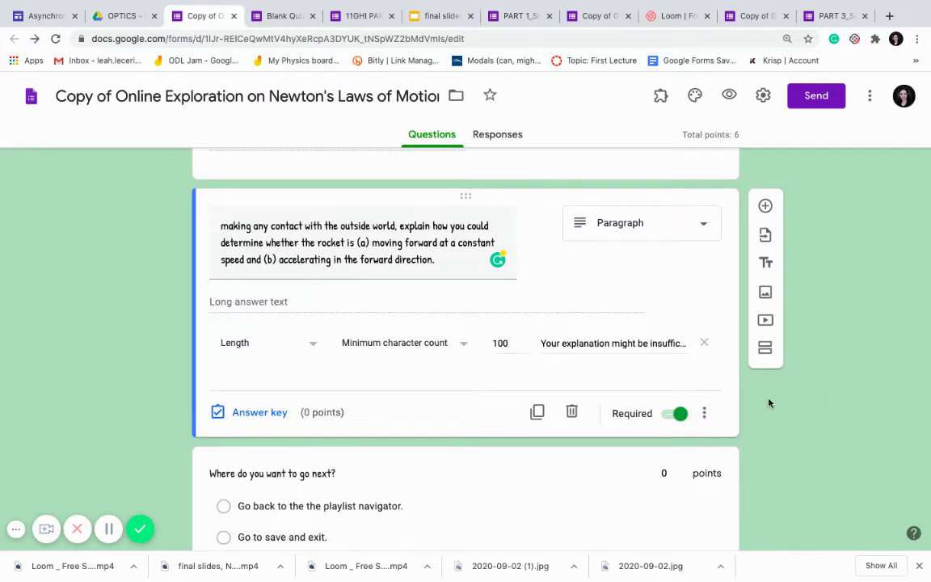
left_click(707, 413)
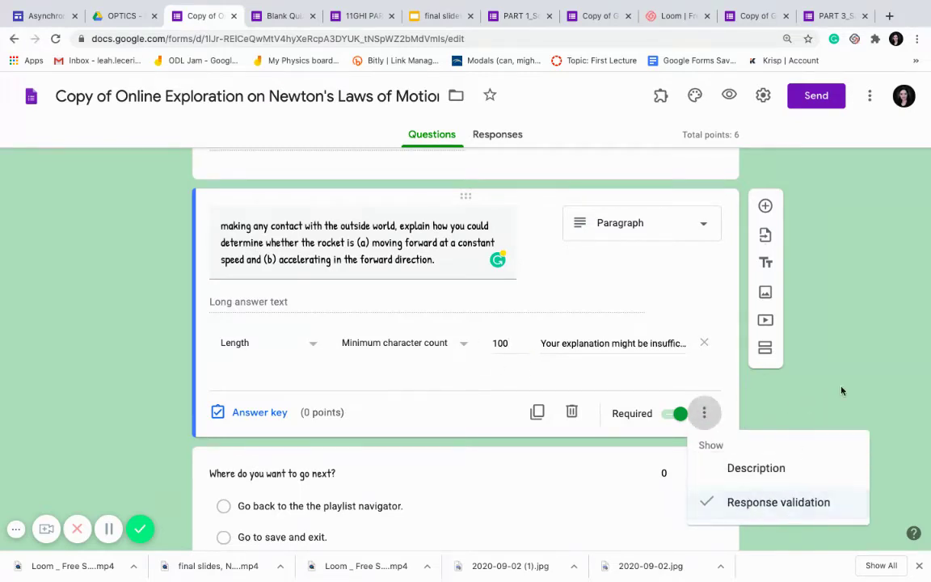
left_click(731, 380)
left_click(316, 347)
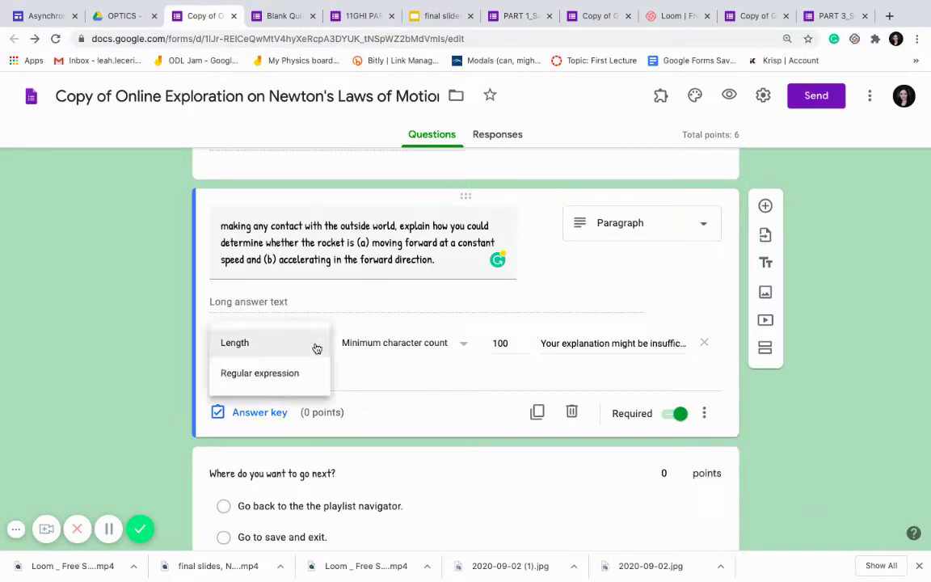
left_click(399, 380)
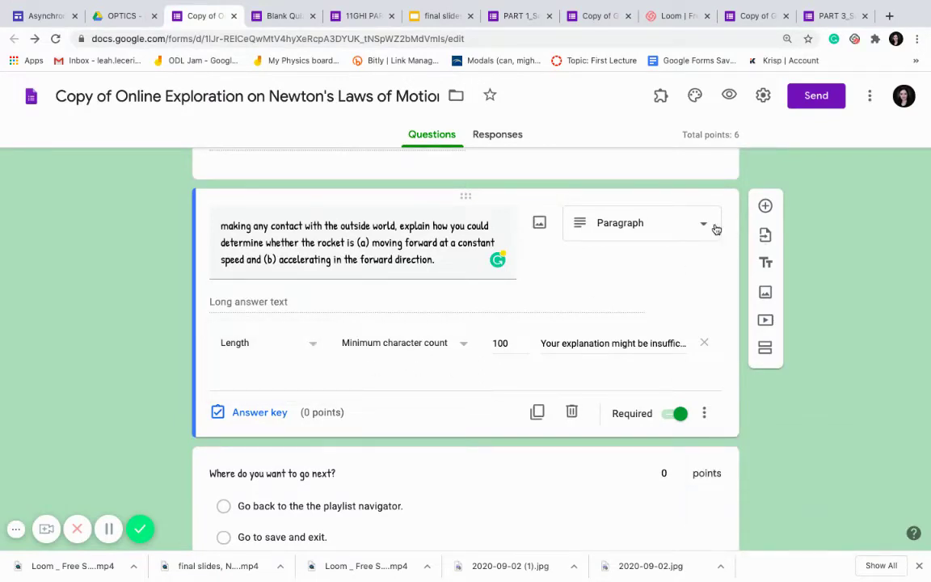
left_click(691, 229)
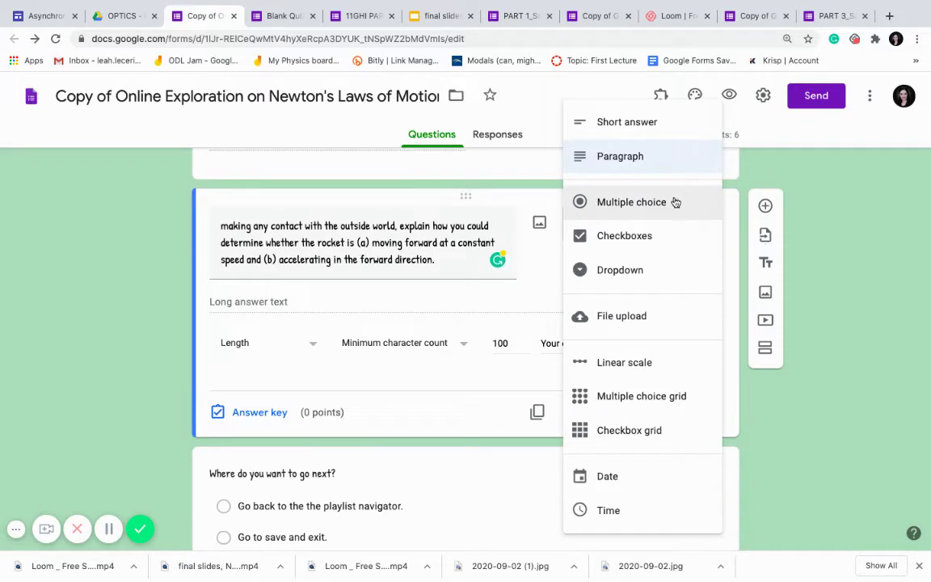
left_click(654, 237)
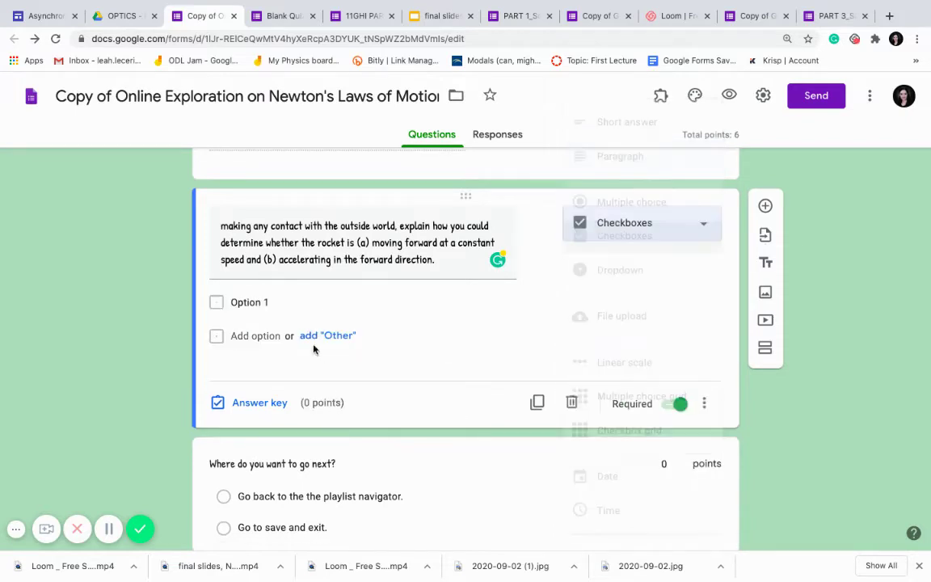
- Turn on response validation with the rule 'Select at least' and number 2
left_click(705, 408)
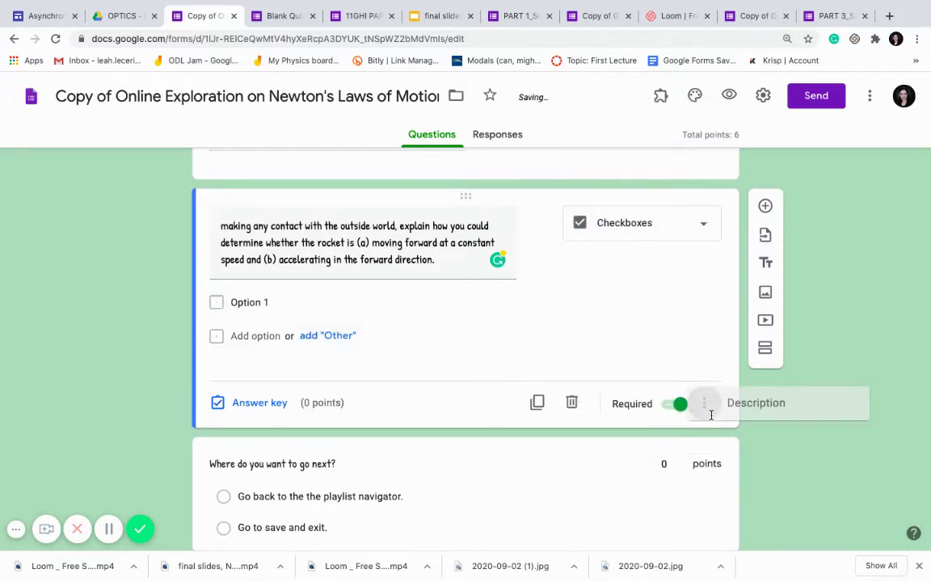
left_click(754, 472)
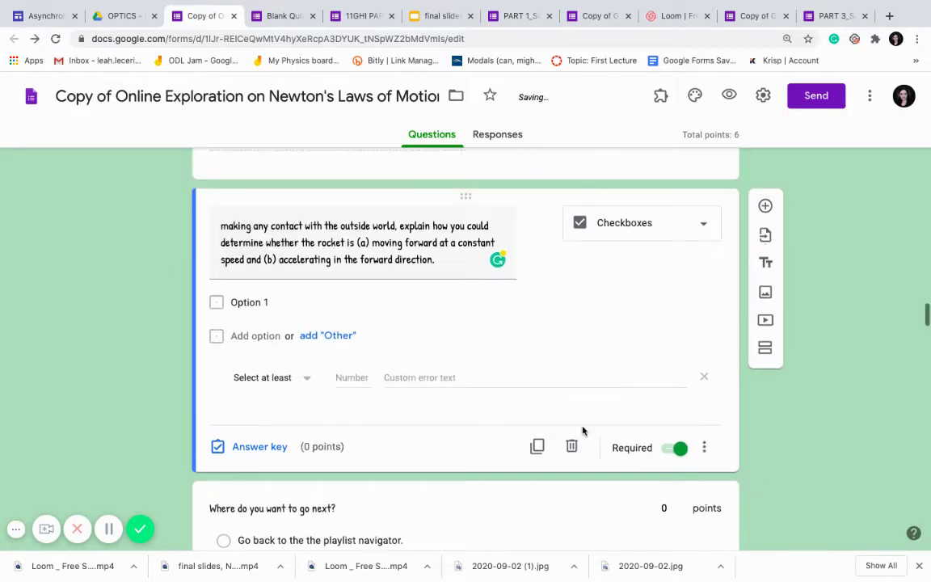
left_click(298, 379)
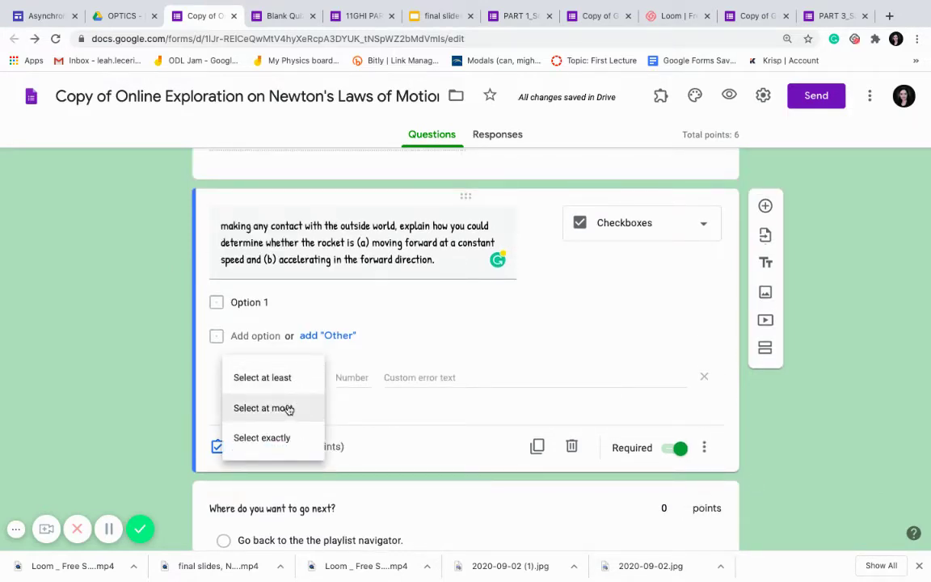
left_click(283, 379)
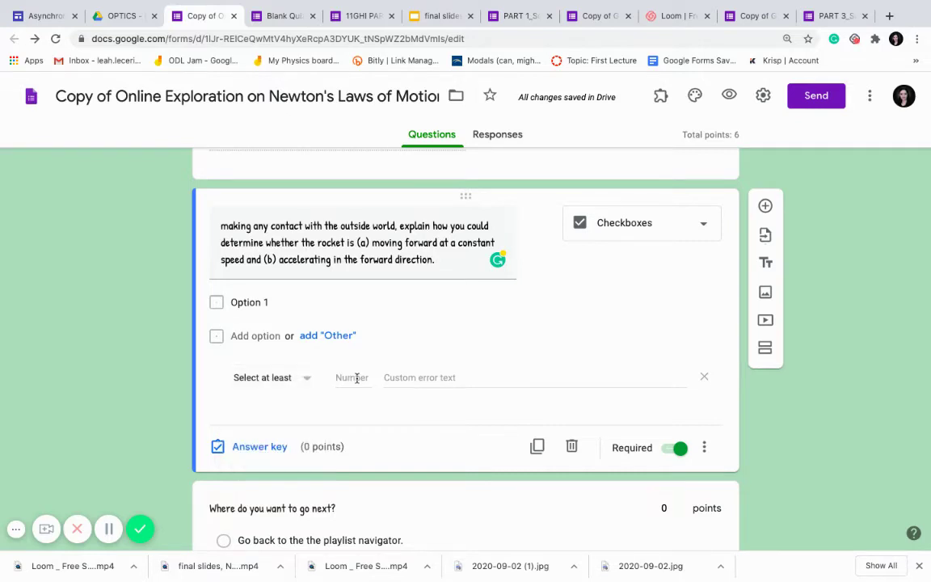
type("2")
left_click_drag(344, 378, 319, 384)
left_click(405, 377)
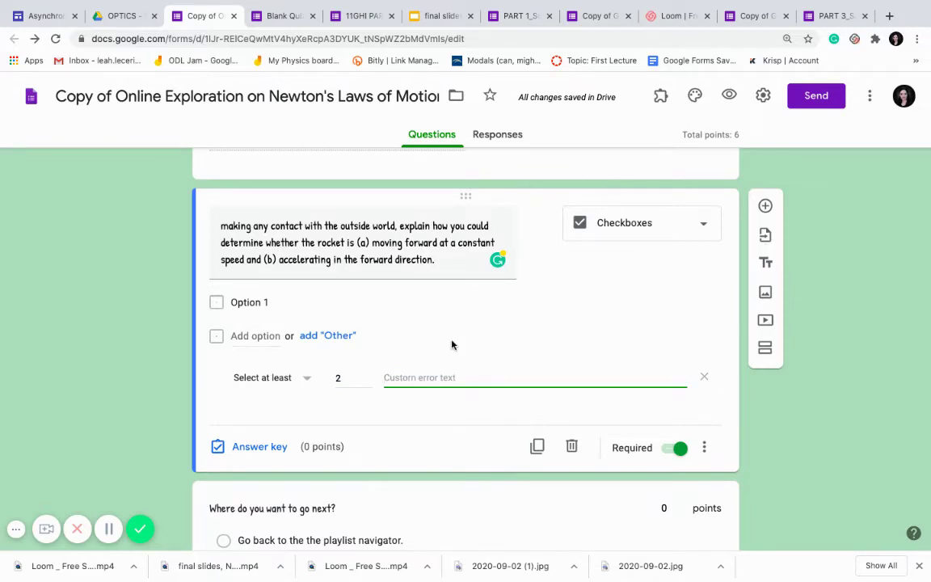
- Present the final slides to slide 7's 'Maximize the presentation setting' tip, then return to Blank Quiz
left_click(438, 16)
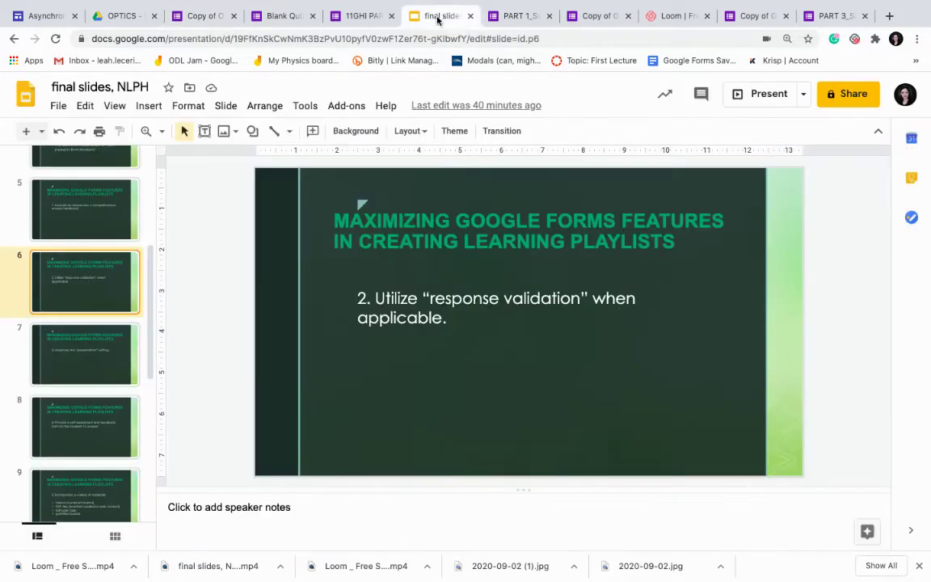
left_click(753, 96)
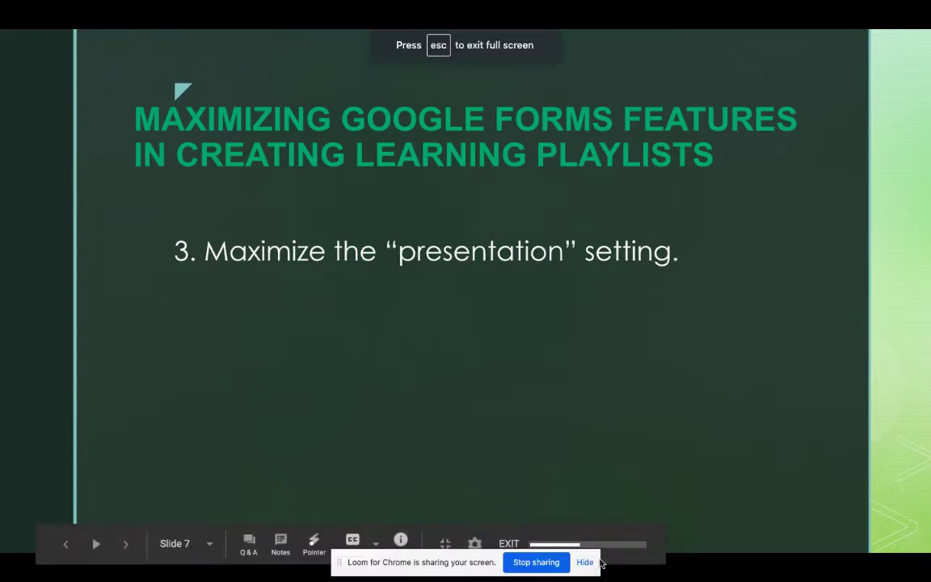
left_click(592, 562)
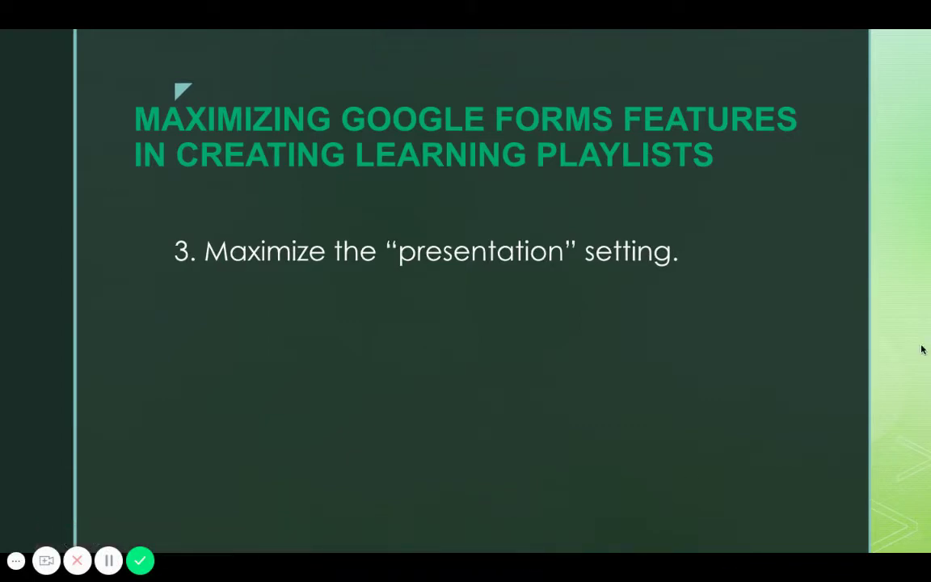
key("Escape")
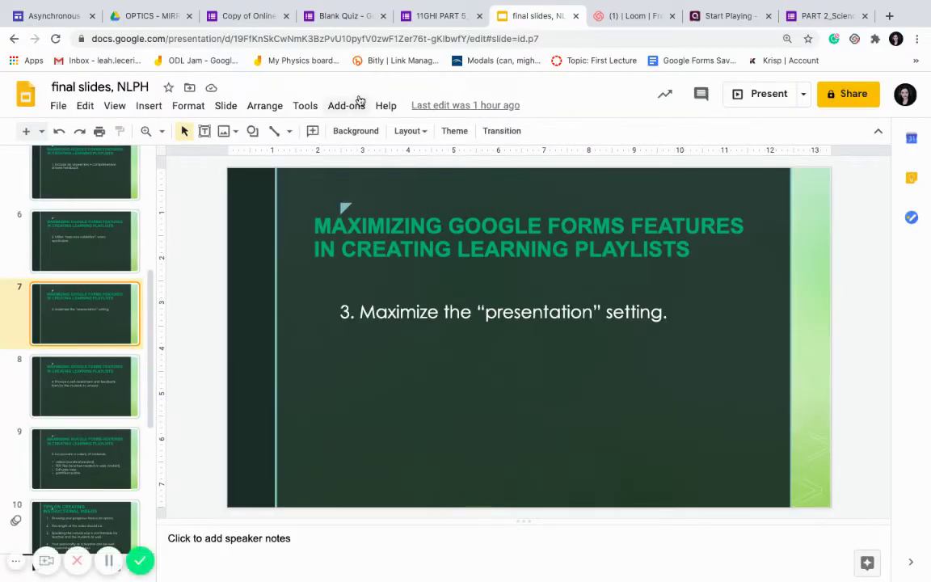
left_click(335, 16)
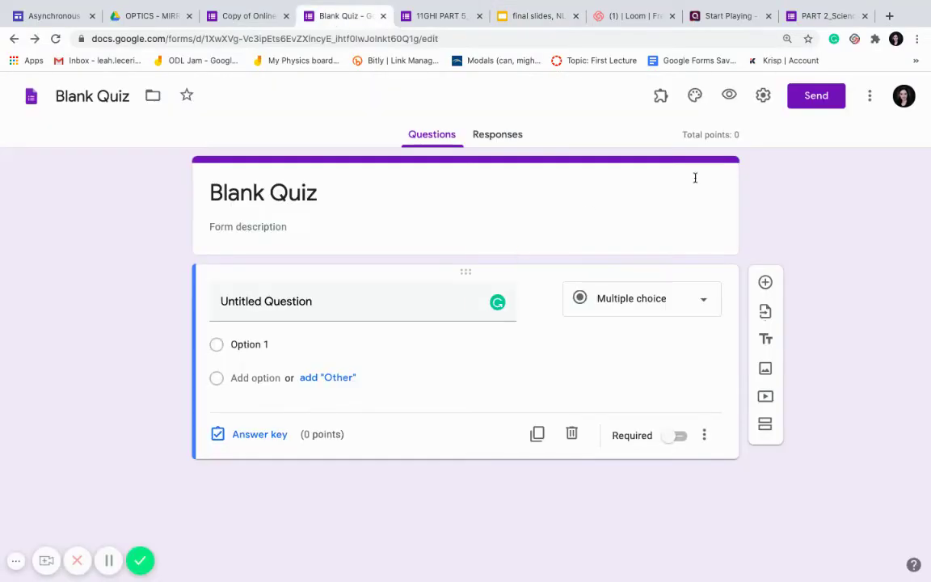
- Show the form's Presentation settings and point out the Confirmation message field
left_click(764, 96)
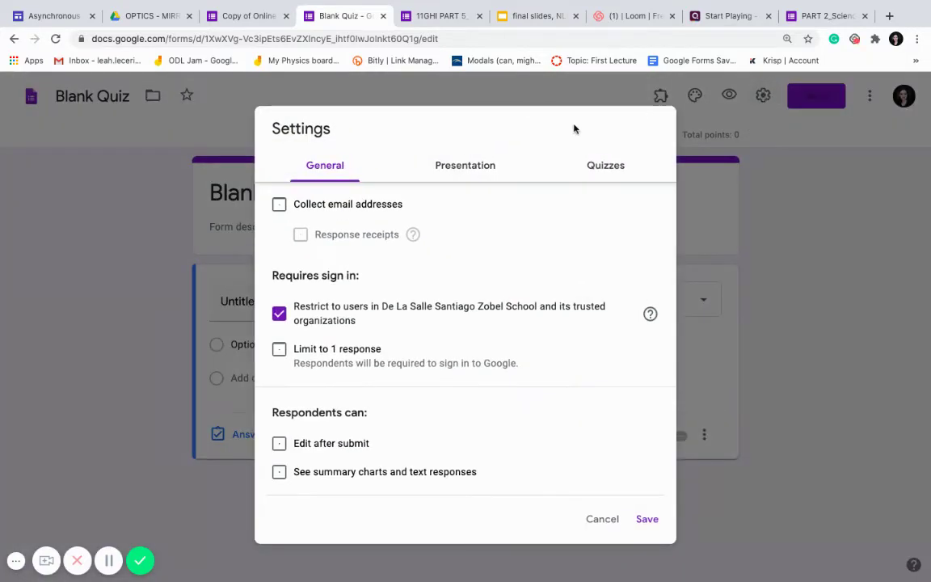
left_click(461, 168)
left_click(412, 325)
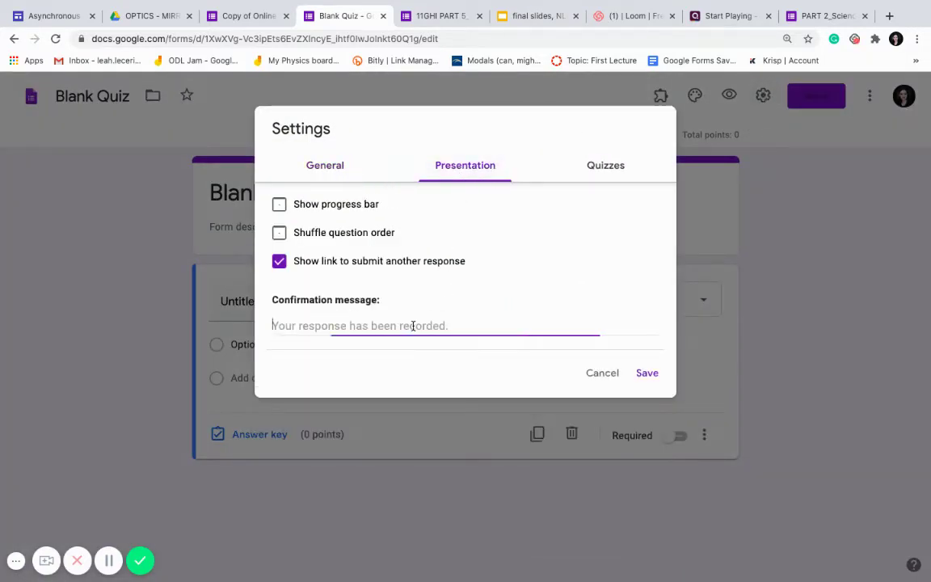
left_click_drag(380, 304, 262, 301)
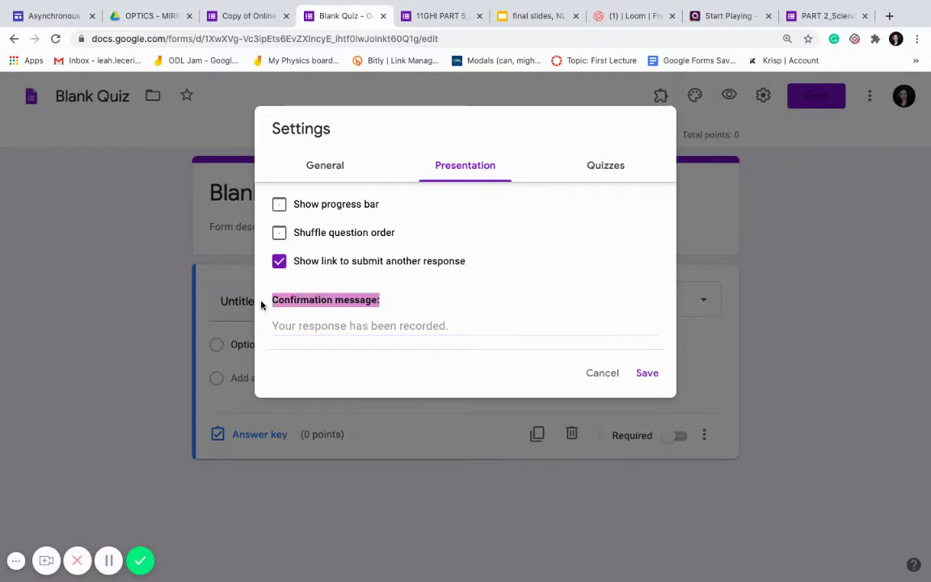
left_click(307, 323)
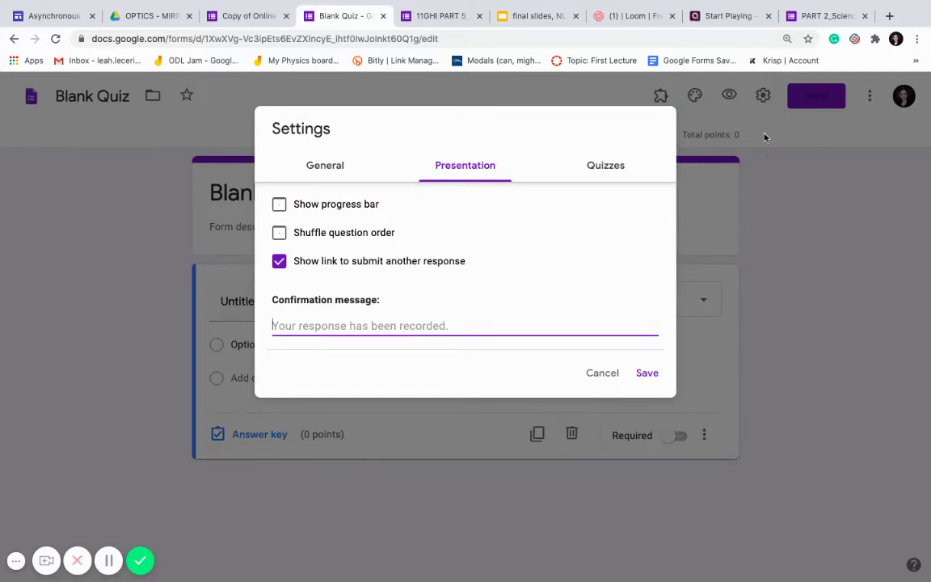
- Open the Part 2 playlist form from its link in the Word task sheet
key("ctrl+Right")
scroll(687, 299, "up", 3)
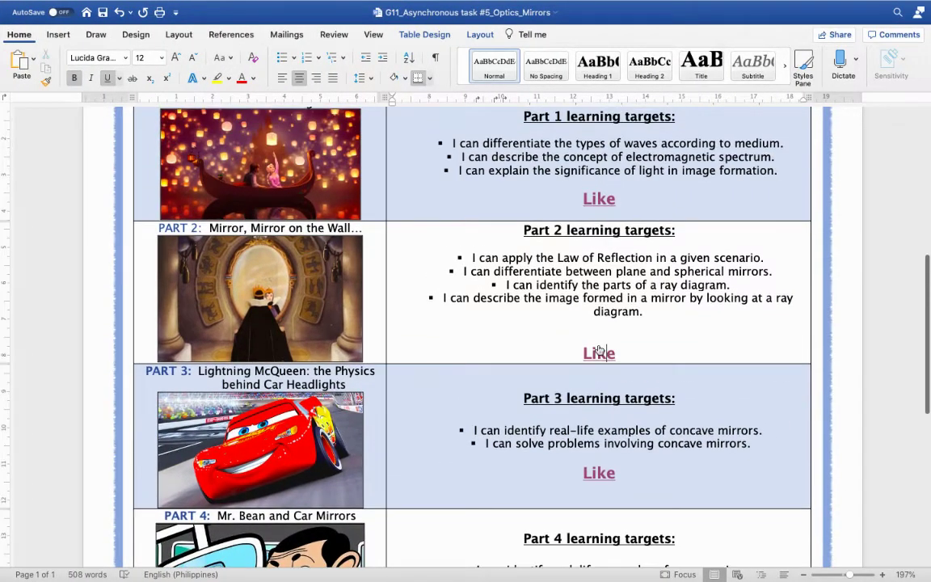
left_click(598, 350)
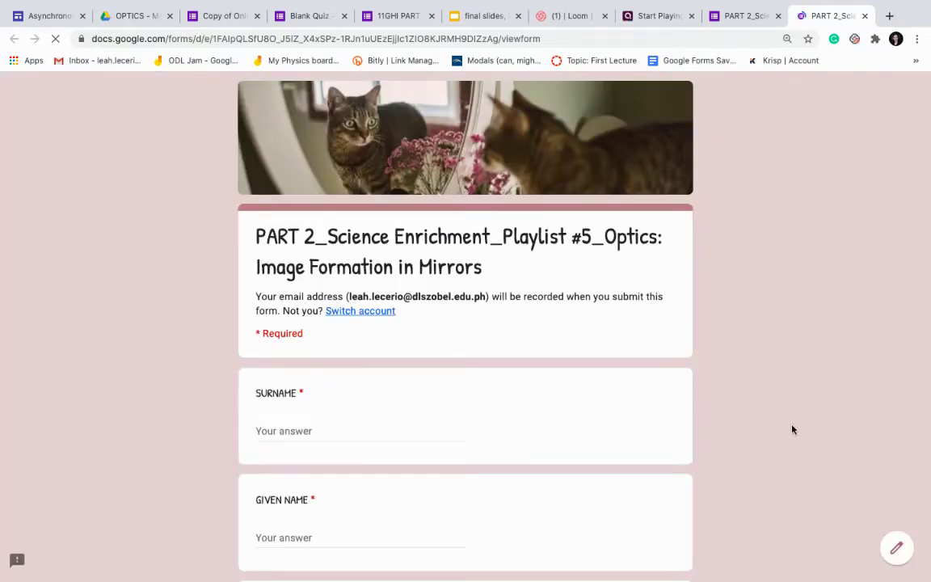
- Enter a placeholder surname and given name and choose section 11I
scroll(791, 429, "down", 2)
left_click(339, 344)
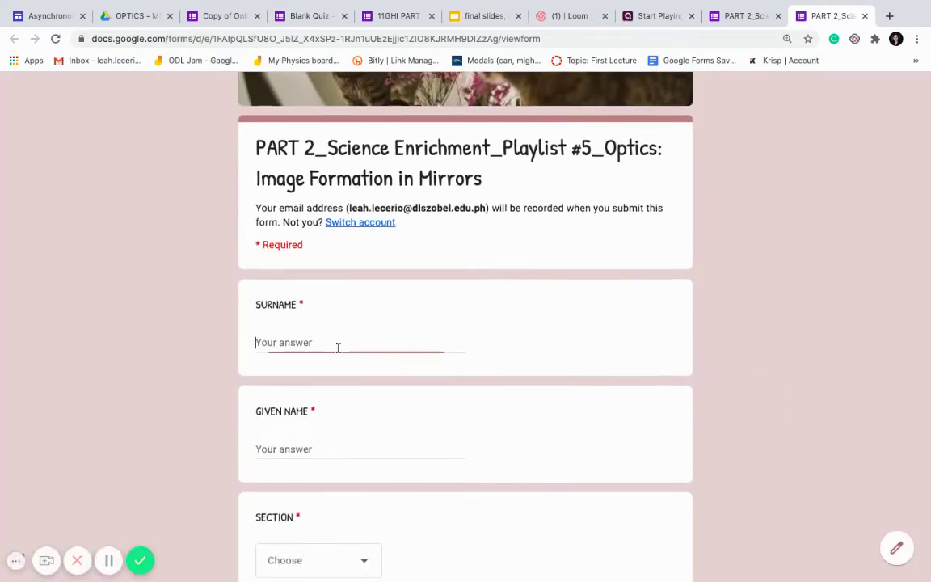
type("a")
left_click(314, 443)
type("a")
scroll(315, 441, "down", 3)
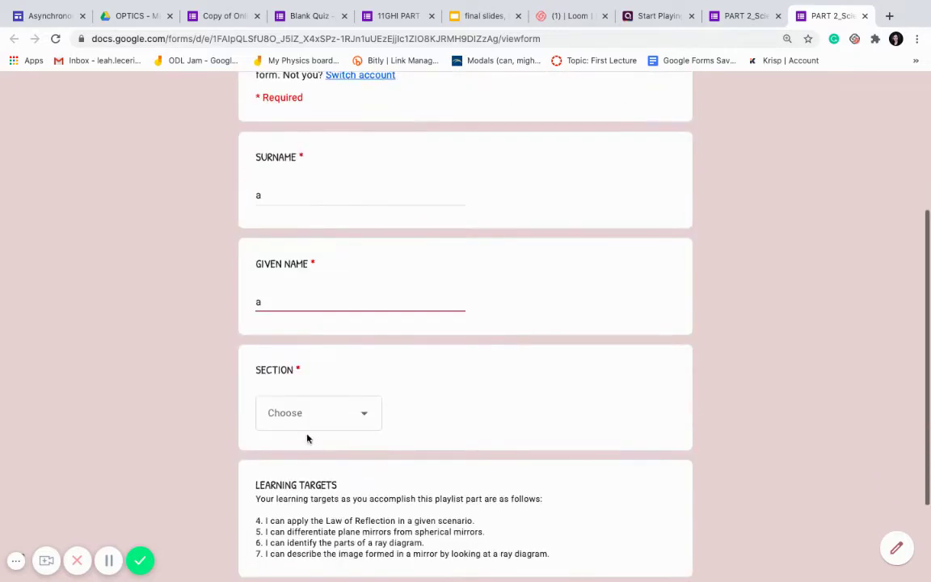
left_click(300, 425)
left_click(301, 442)
scroll(290, 437, "down", 2)
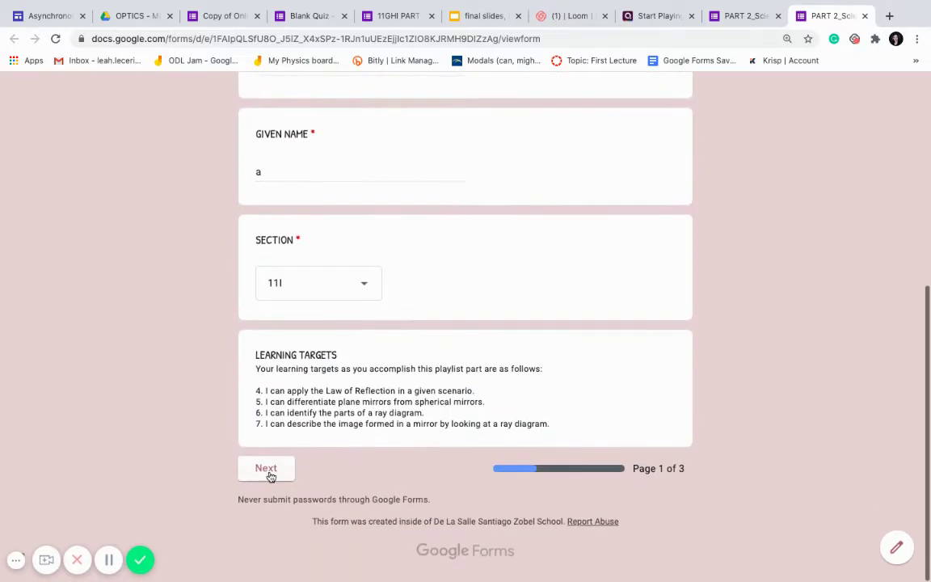
- Step through to the Part 2.2 page, open the Quizizz join link, and submit the form
left_click(269, 474)
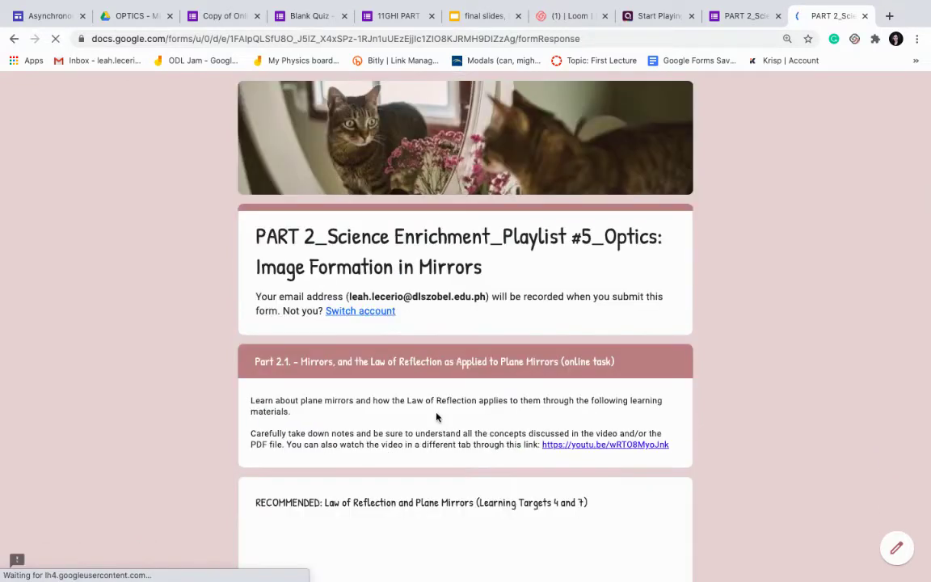
scroll(436, 417, "down", 5)
scroll(436, 417, "down", 10)
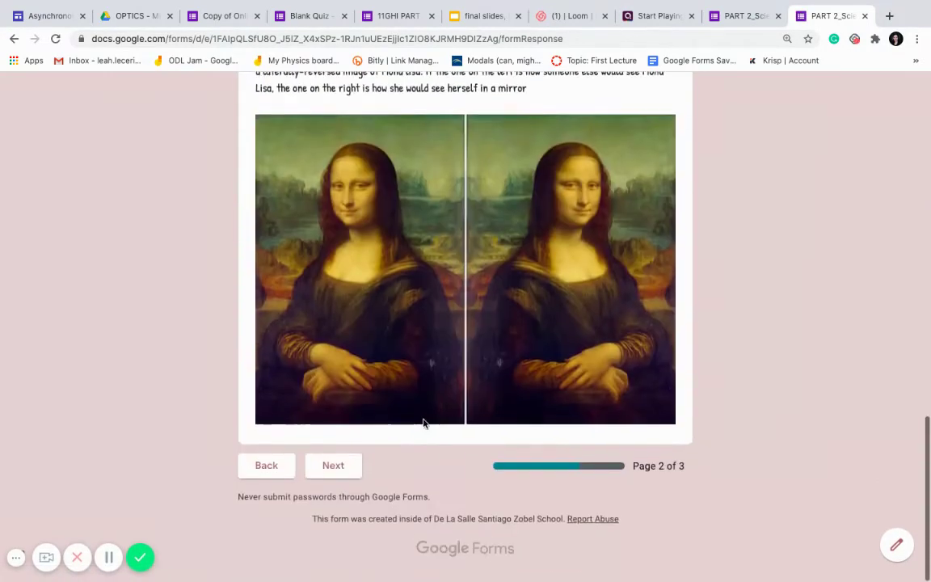
left_click(332, 467)
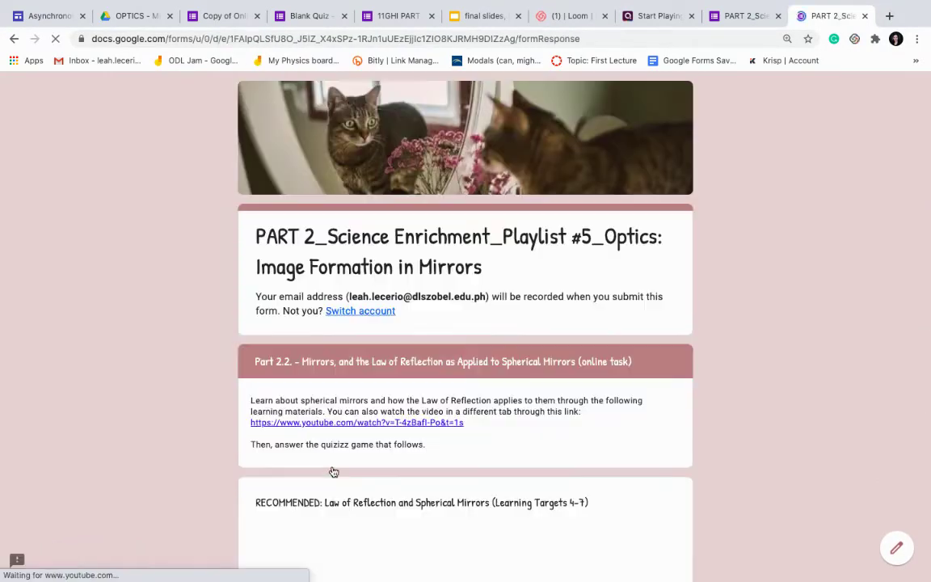
scroll(333, 472, "down", 7)
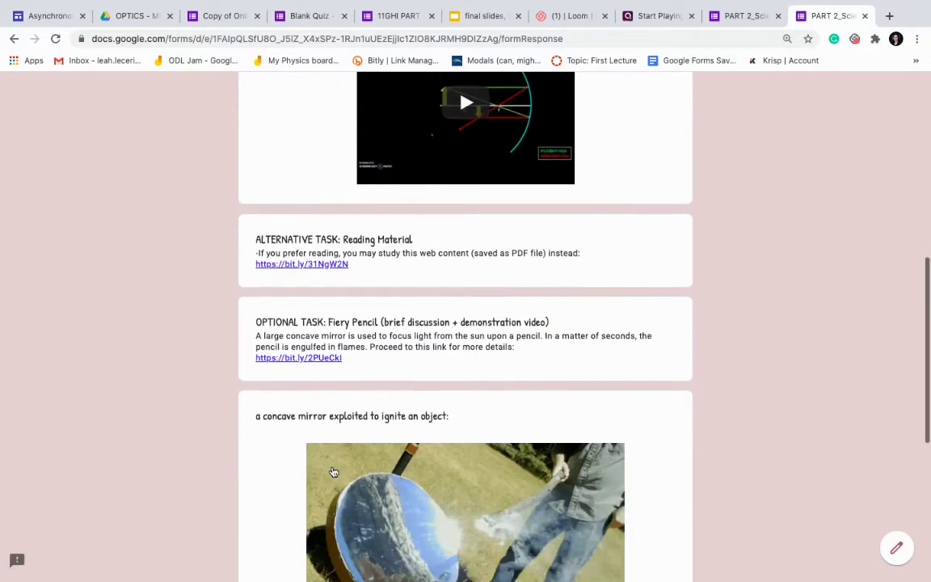
scroll(332, 472, "down", 3)
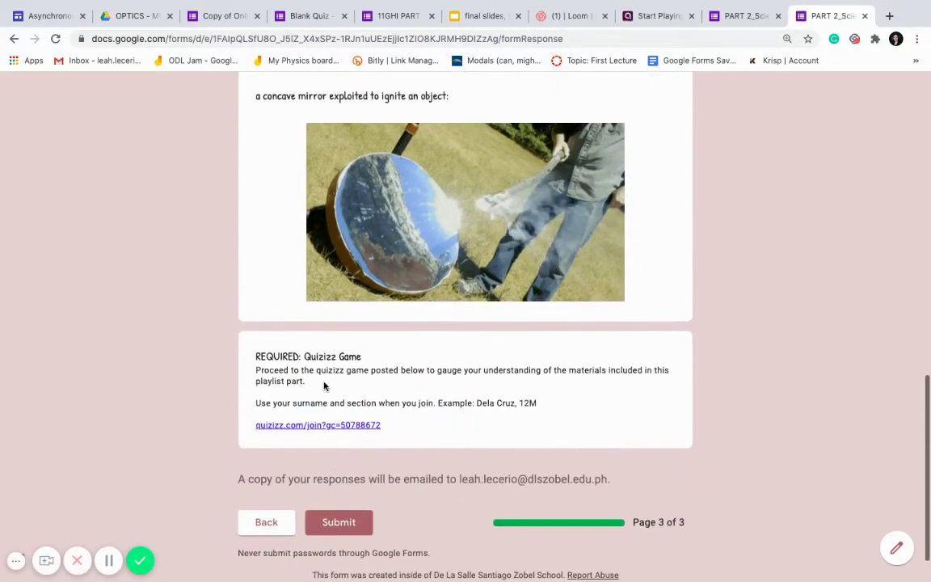
left_click(353, 423)
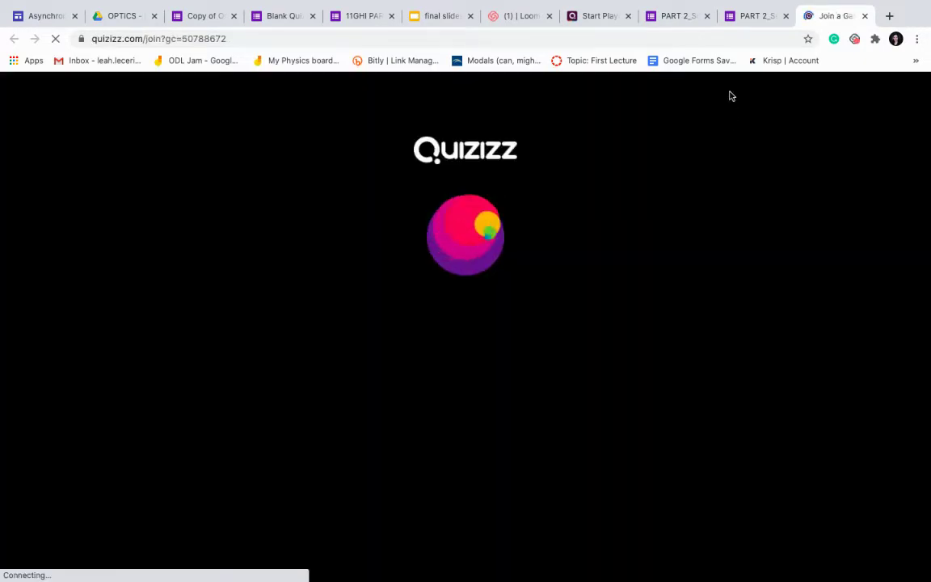
left_click(759, 14)
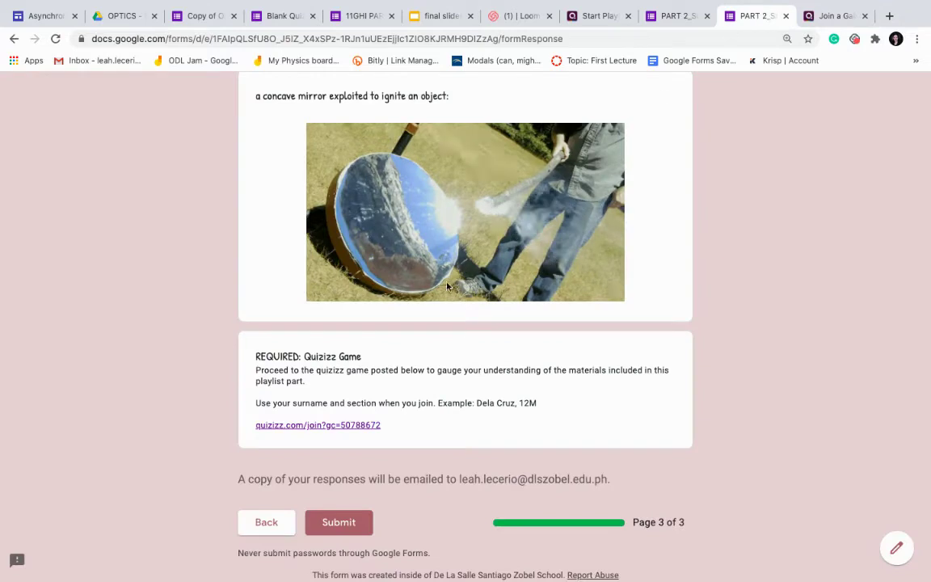
left_click(356, 523)
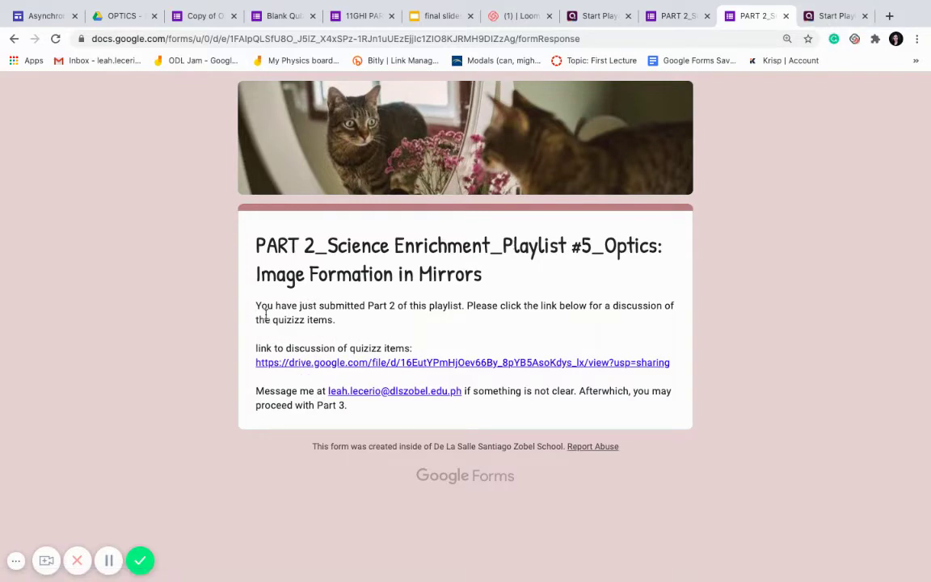
- Follow the quizizz discussion link to open 'answer feedback to playlist part 2 quizizz game.pdf' in Drive
left_click_drag(256, 305, 357, 322)
left_click(415, 320)
left_click_drag(257, 348, 380, 348)
left_click(443, 338)
left_click(447, 363)
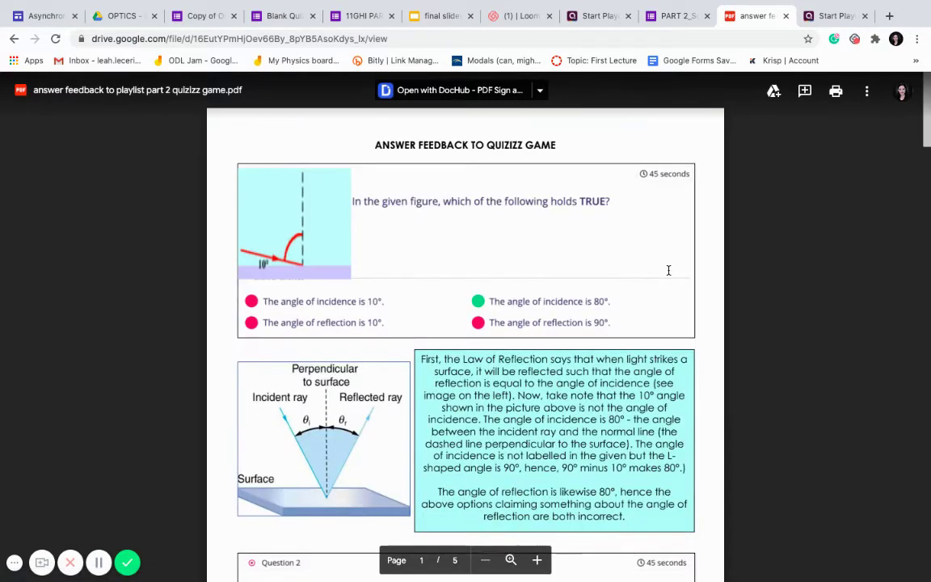
scroll(668, 270, "down", 4)
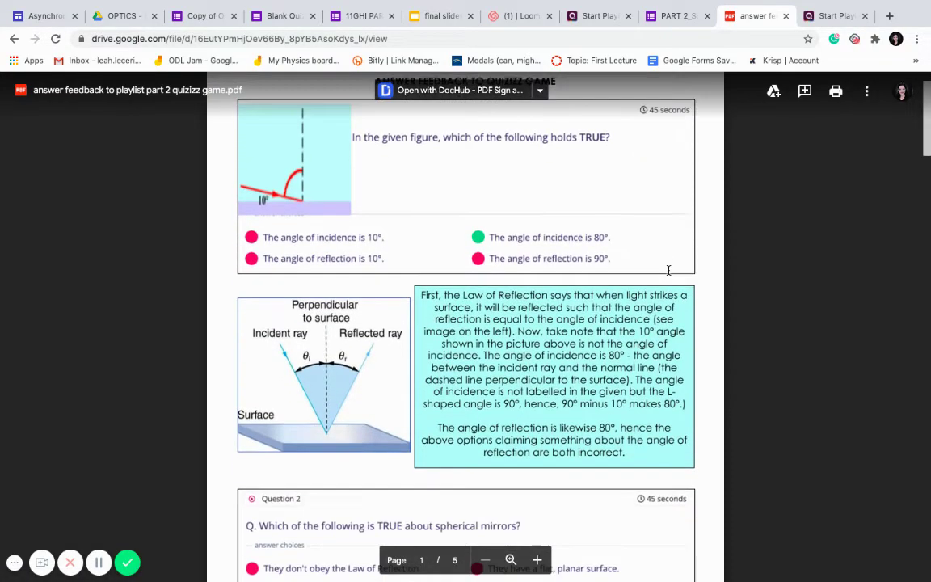
scroll(668, 270, "down", 6)
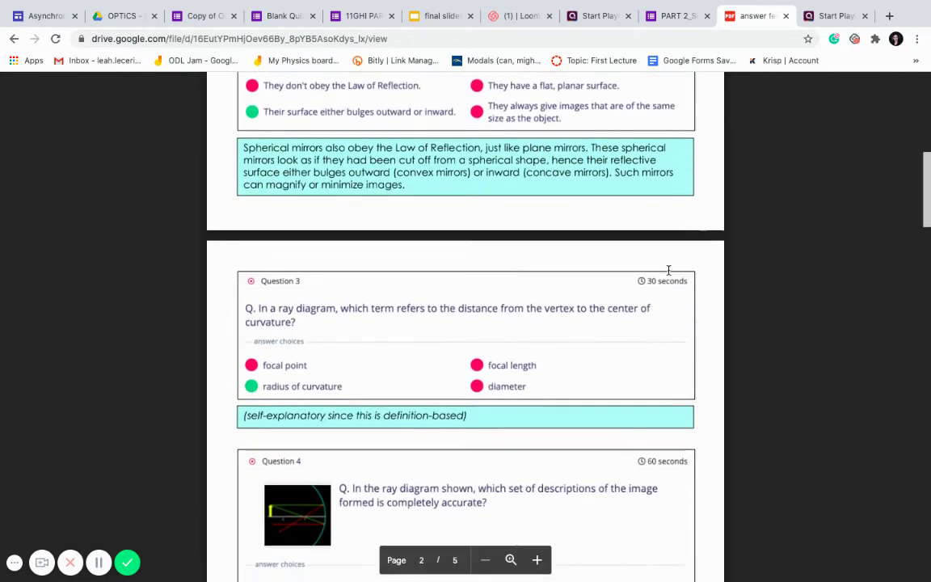
scroll(668, 270, "down", 8)
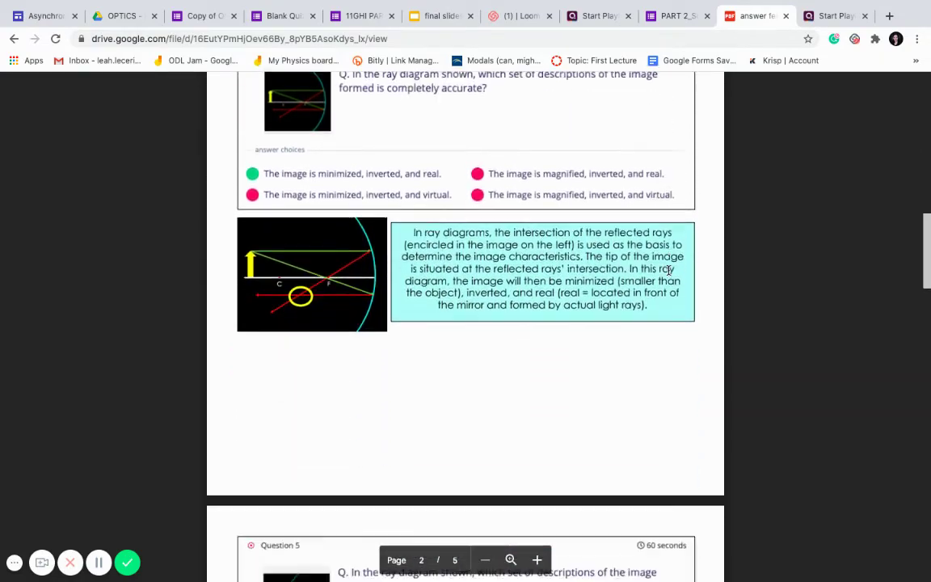
scroll(668, 270, "down", 15)
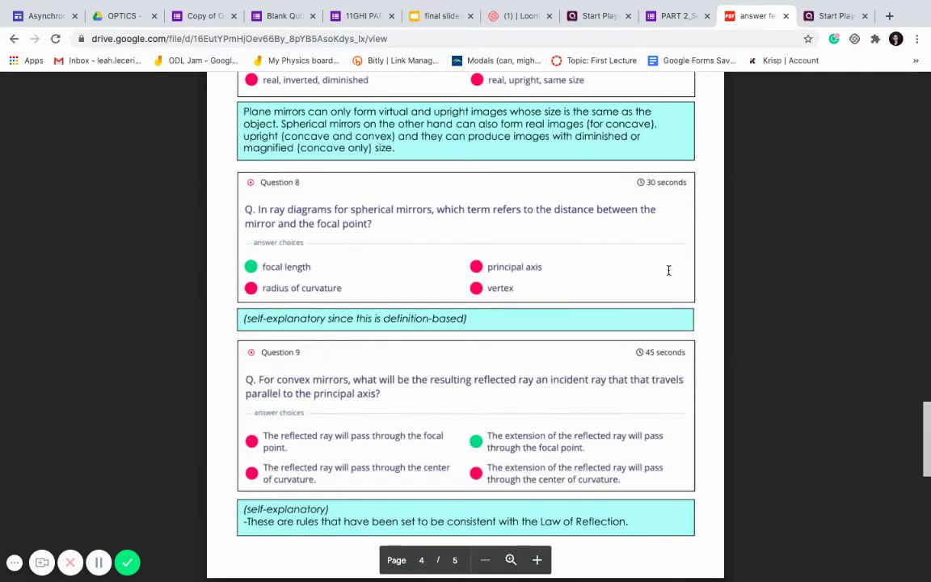
scroll(668, 270, "up", 20)
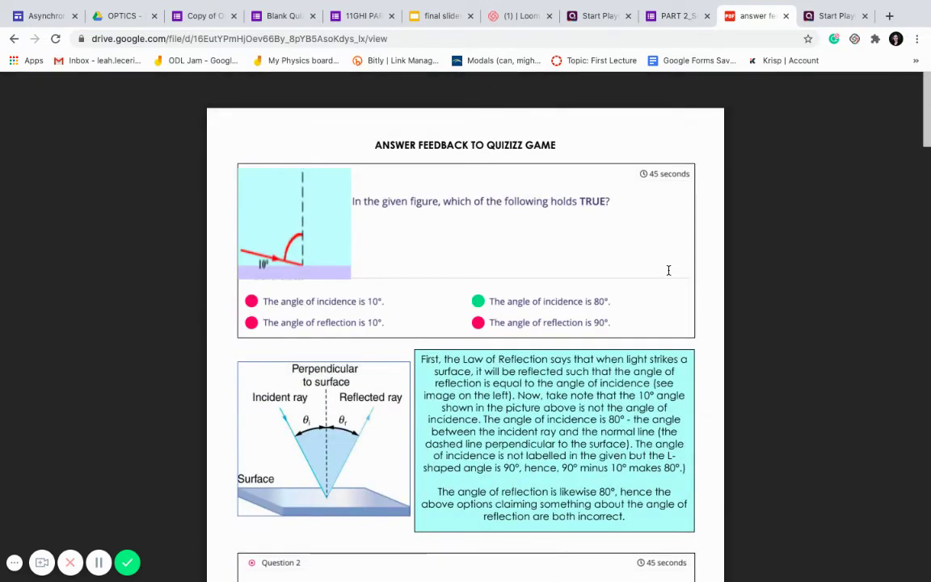
left_click(837, 18)
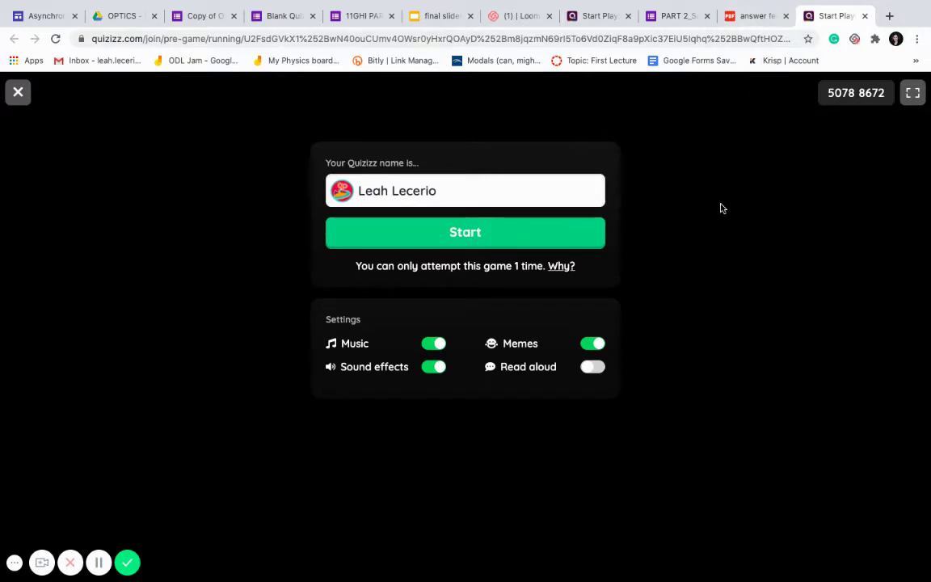
left_click(756, 16)
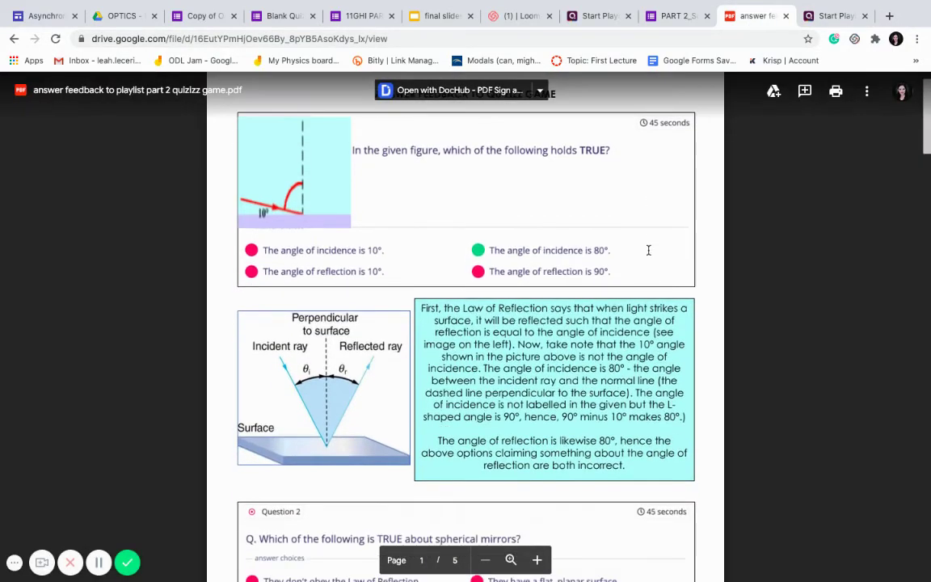
scroll(648, 249, "down", 4)
scroll(648, 250, "up", 5)
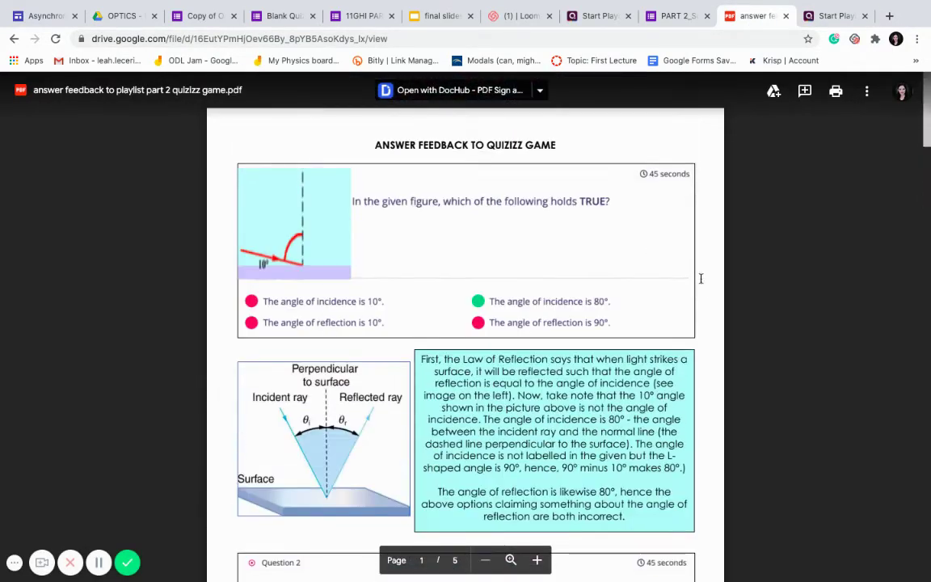
scroll(695, 274, "down", 1)
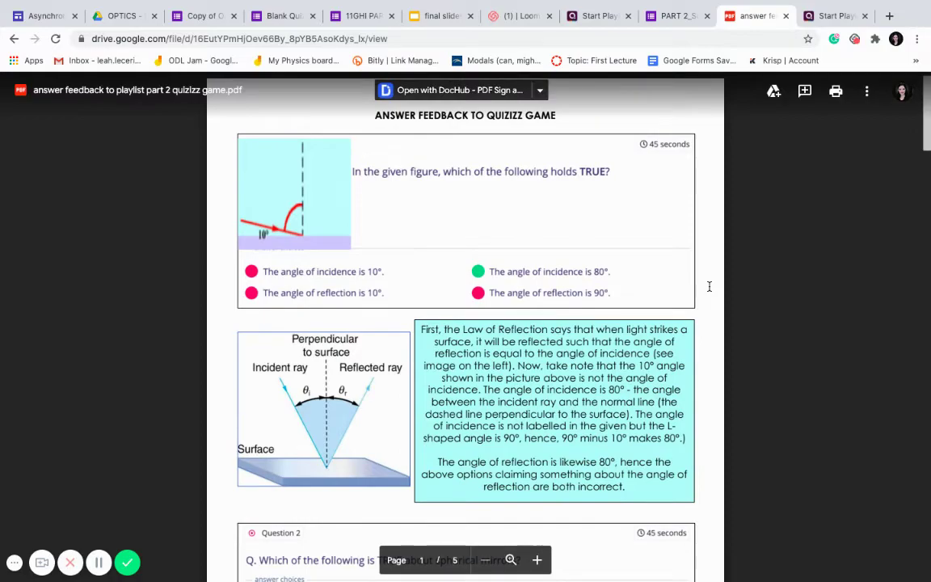
scroll(709, 286, "down", 10)
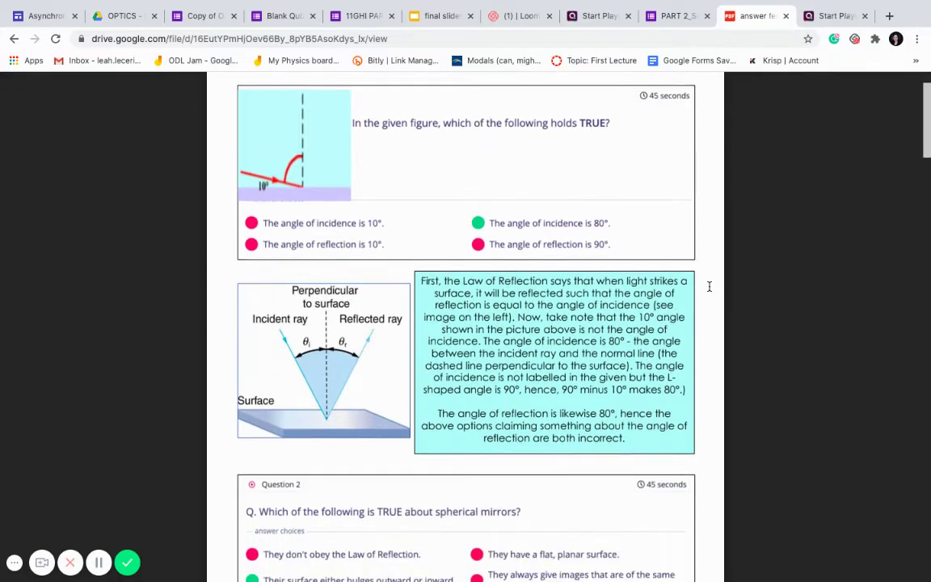